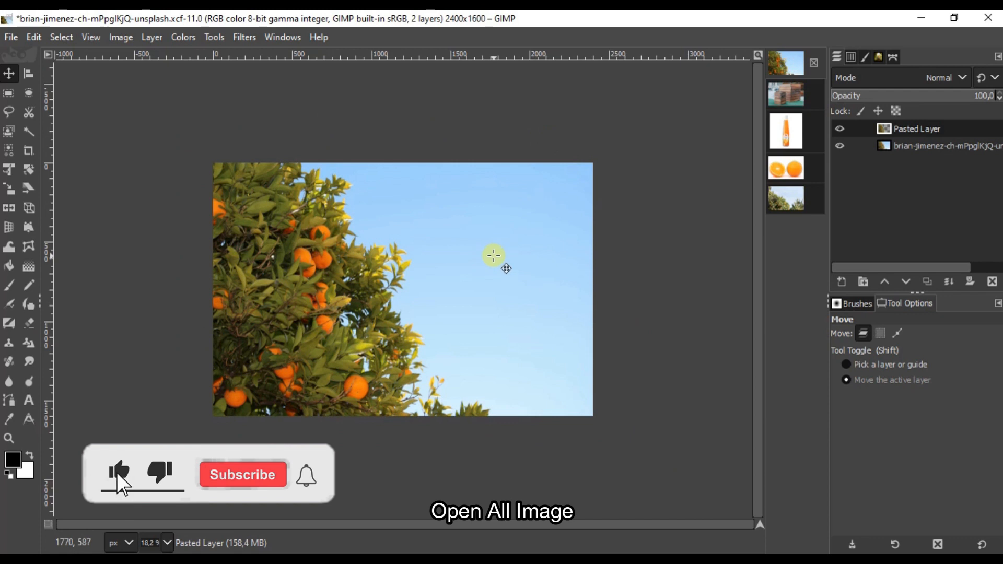
# - Create a new image 20 cm wide and 22 cm high at 300 pixels/in, filled with white
pyautogui.moveTo(533, 259)
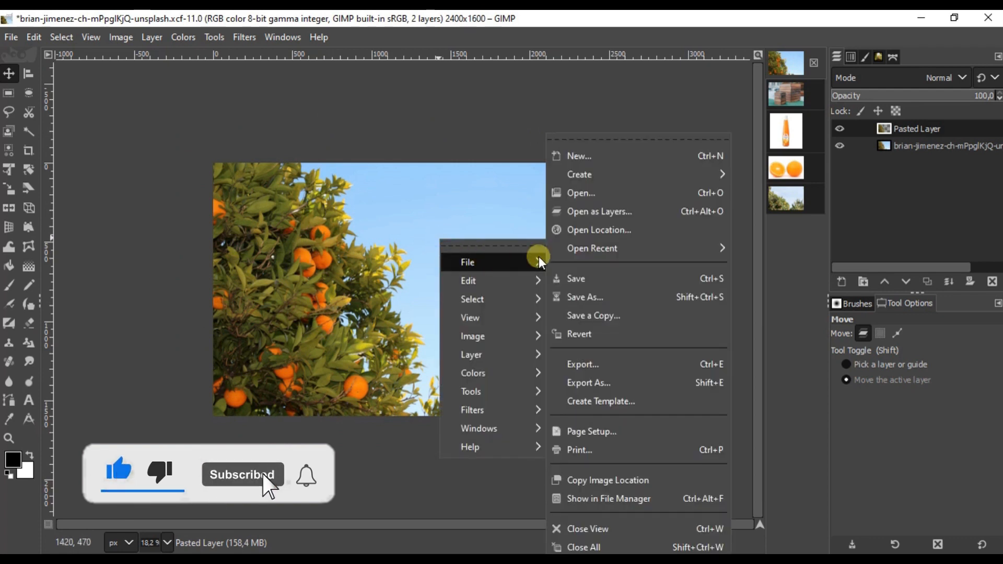
pyautogui.click(592, 157)
pyautogui.write('20')
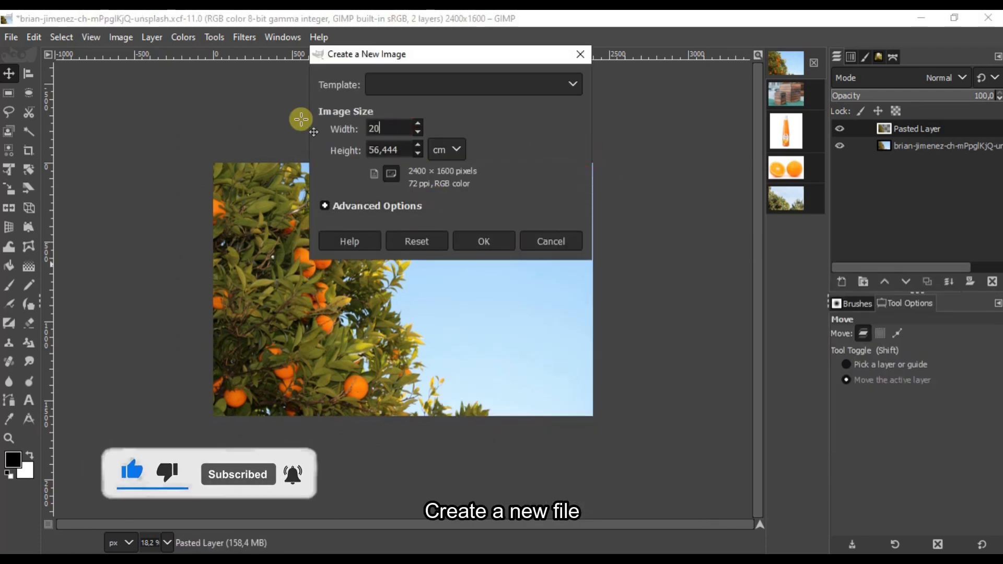
pyautogui.press('Tab')
pyautogui.write('22')
pyautogui.press('Tab')
pyautogui.click(366, 205)
pyautogui.write('300')
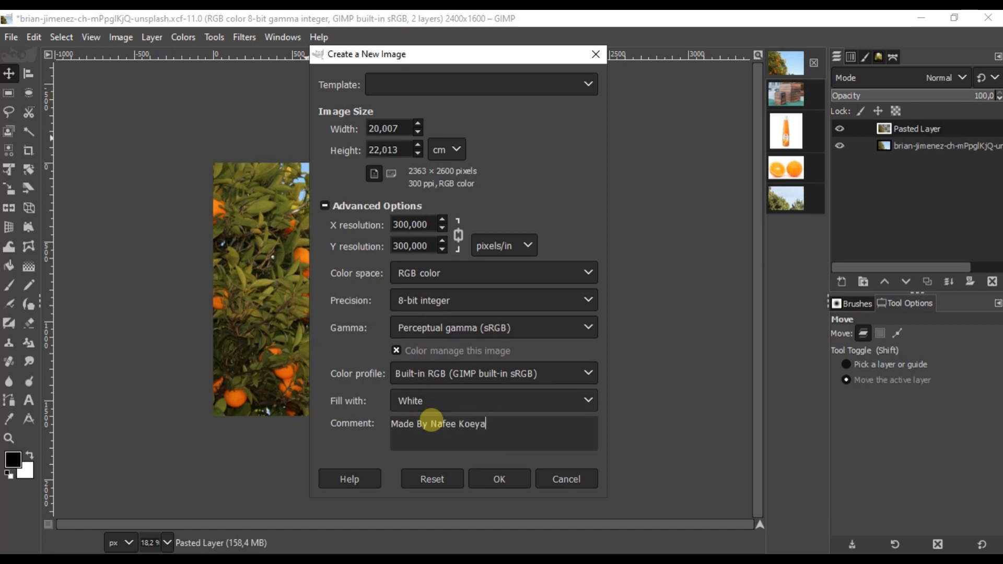
pyautogui.click(483, 488)
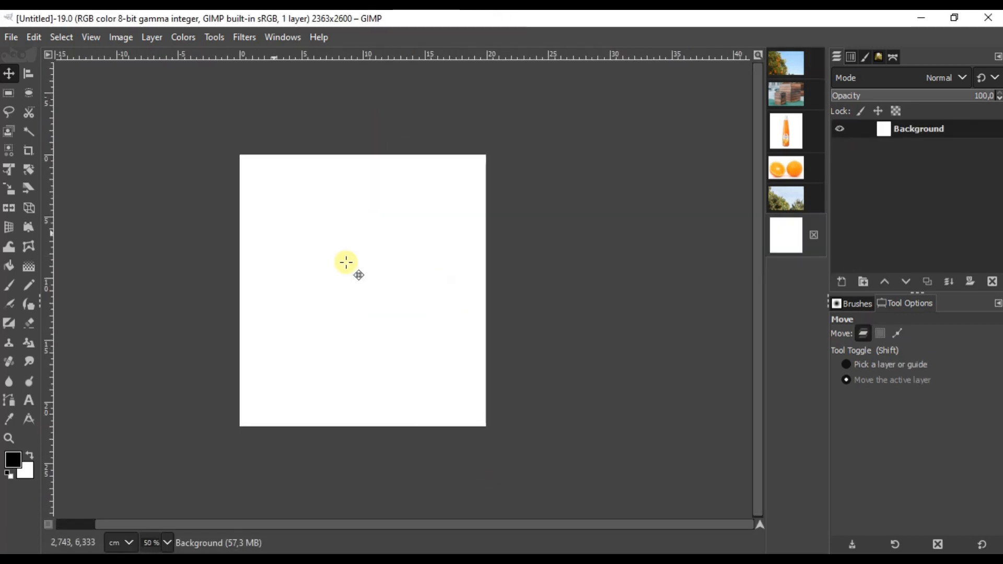
# - In the orange tree photo, select the opaque area of the cut-out tree layer and copy it
pyautogui.click(777, 69)
pyautogui.rightClick(949, 126)
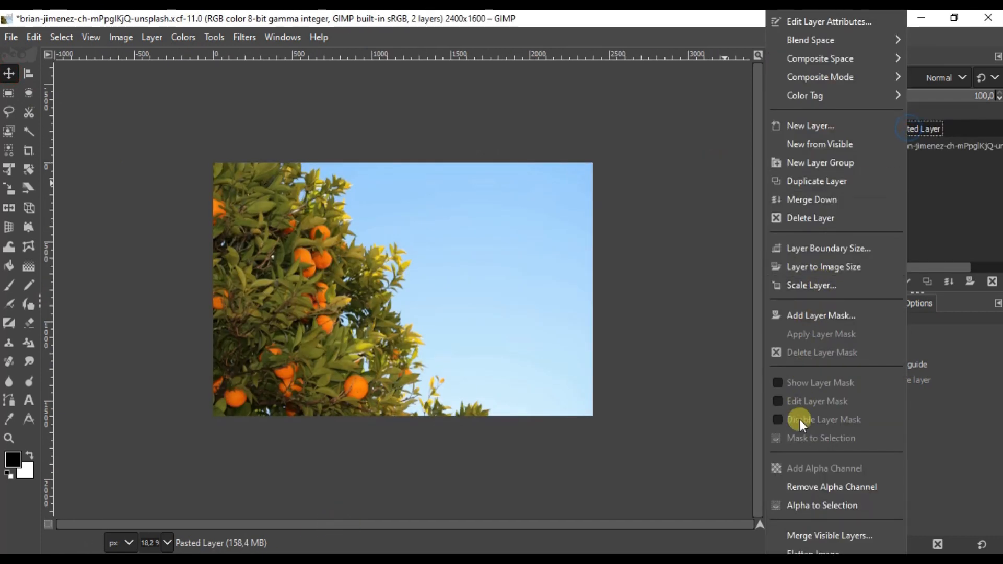
pyautogui.click(826, 504)
pyautogui.rightClick(342, 205)
pyautogui.moveTo(451, 235)
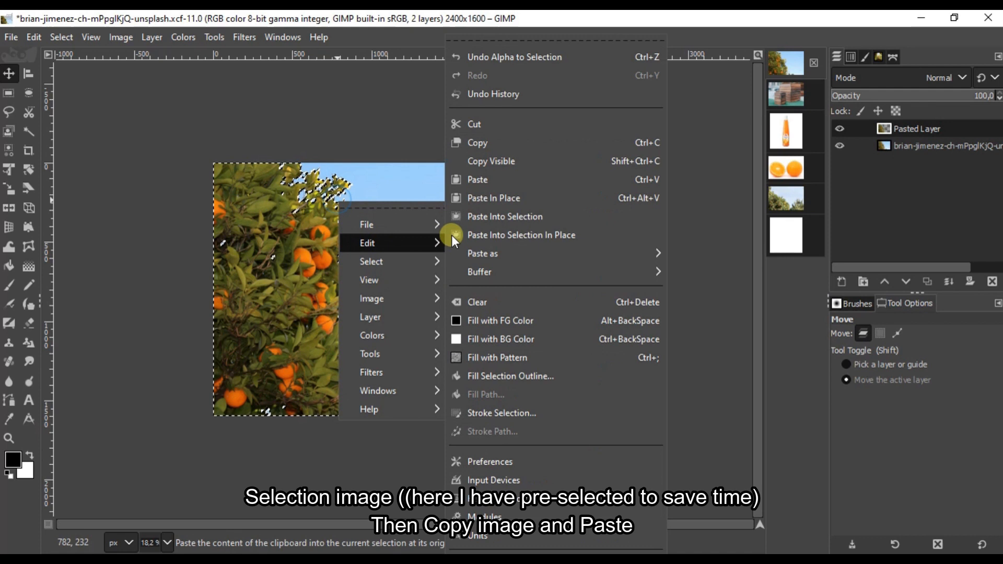
pyautogui.click(506, 149)
# - Paste the tree into the blank image as a new layer and move it to the canvas's upper-left corner
pyautogui.click(779, 232)
pyautogui.rightClick(282, 255)
pyautogui.moveTo(377, 291)
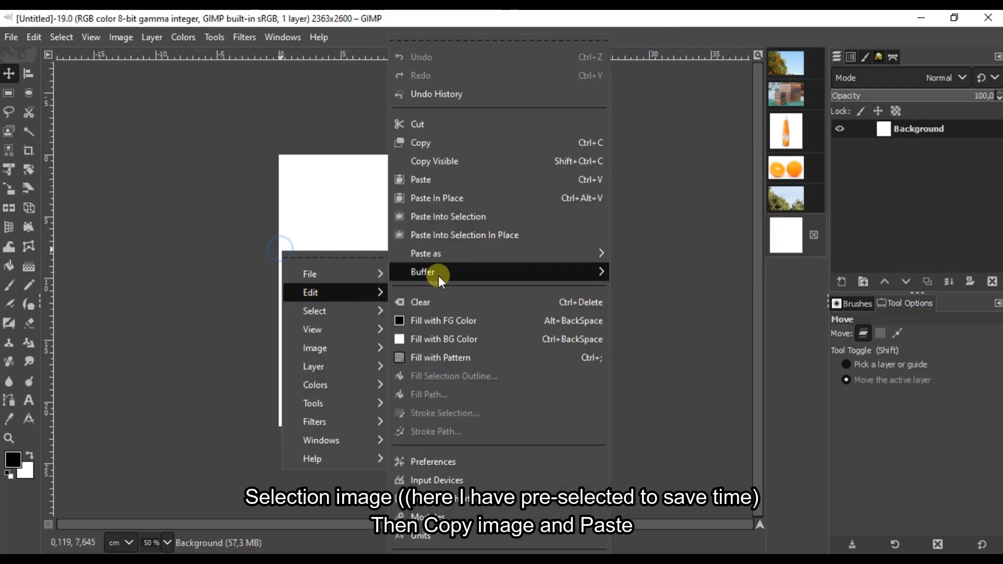
pyautogui.click(446, 177)
pyautogui.click(842, 282)
pyautogui.moveTo(377, 282); pyautogui.dragTo(344, 230)
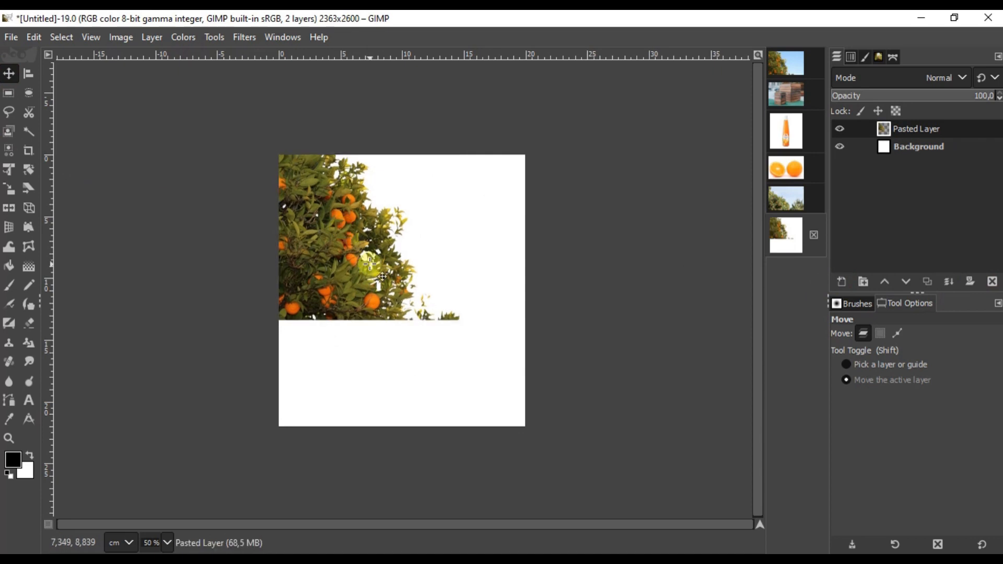
# - Use Unified Transform to rotate the pasted tree clockwise and enlarge it so it runs down the canvas's left side
pyautogui.click(9, 169)
pyautogui.moveTo(601, 339); pyautogui.dragTo(437, 497)
pyautogui.moveTo(641, 456); pyautogui.dragTo(533, 267)
pyautogui.click(687, 159)
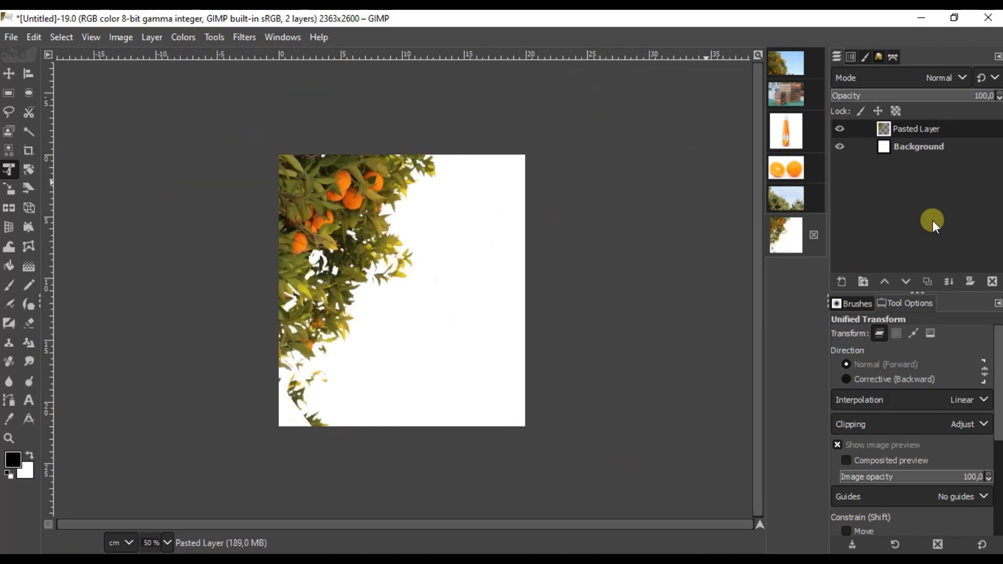
# - Create a layer group above the pasted tree and name it Orange Tree Left
pyautogui.click(863, 282)
pyautogui.doubleClick(918, 129)
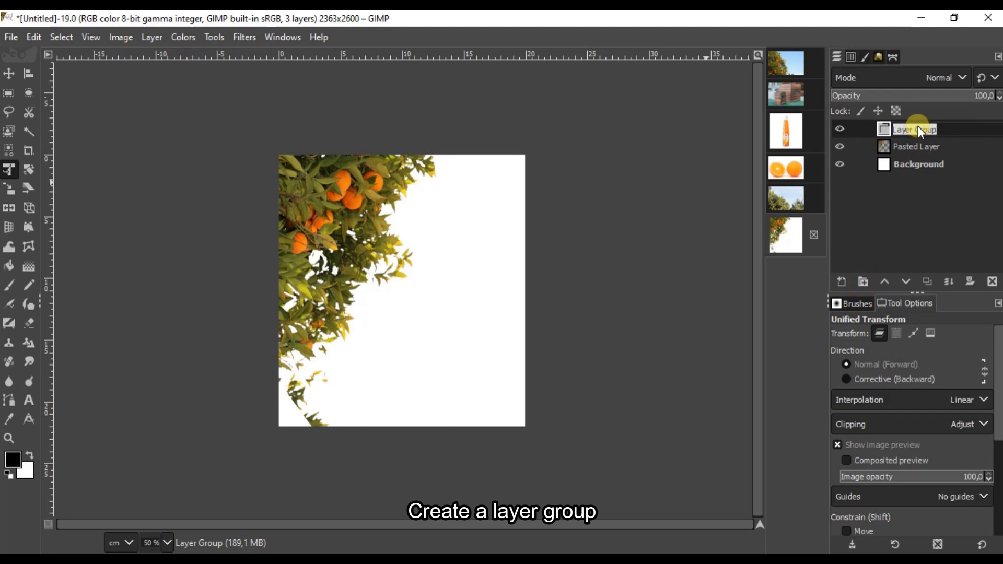
pyautogui.write('Orange Tree')
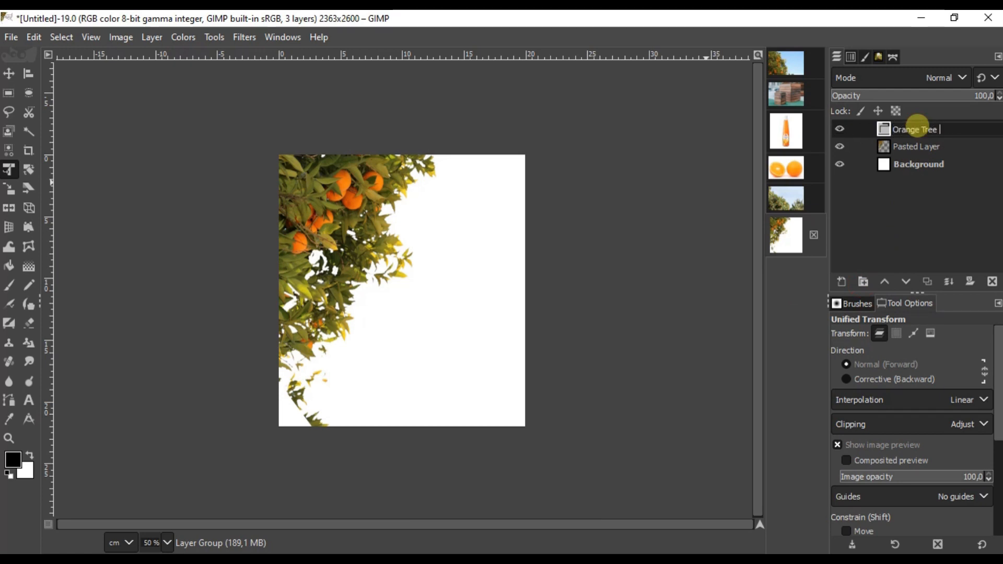
pyautogui.write(' Left')
pyautogui.press('Return')
# - Put the pasted tree layer inside the Orange Tree Left group and rename it Tree
pyautogui.moveTo(936, 152)
pyautogui.mouseDown()
pyautogui.moveTo(919, 131)
pyautogui.moveTo(929, 146)
pyautogui.mouseUp()
pyautogui.doubleClick(929, 147)
pyautogui.write('Tree')
pyautogui.press('Return')
# - Erase the stray leaves on the Tree layer below the main foliage and clean up its edges
pyautogui.click(32, 328)
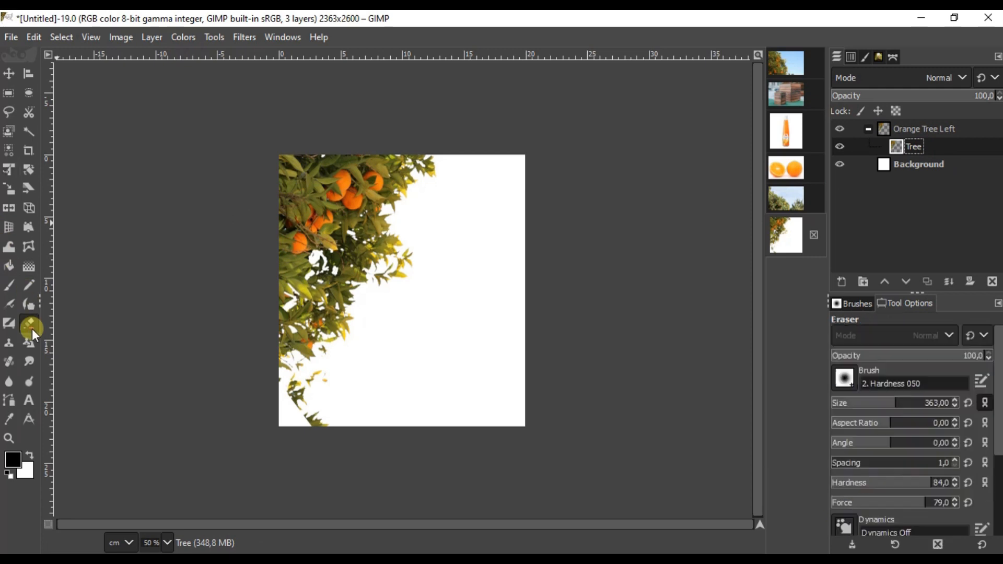
pyautogui.click(858, 403)
pyautogui.press('2')
pyautogui.moveTo(419, 329)
pyautogui.mouseDown()
pyautogui.moveTo(305, 340)
pyautogui.moveTo(255, 265)
pyautogui.moveTo(264, 184)
pyautogui.moveTo(300, 293)
pyautogui.moveTo(392, 186)
pyautogui.mouseUp()
pyautogui.scroll(5, 376, 236)
pyautogui.press('3')
pyautogui.moveTo(376, 236)
pyautogui.mouseDown()
pyautogui.moveTo(397, 187)
pyautogui.moveTo(296, 296)
pyautogui.moveTo(268, 260)
pyautogui.moveTo(252, 311)
pyautogui.moveTo(132, 373)
pyautogui.mouseUp()
pyautogui.scroll(-3, 302, 492)
pyautogui.moveTo(529, 269); pyautogui.dragTo(487, 392)
pyautogui.moveTo(497, 338); pyautogui.dragTo(495, 432)
pyautogui.scroll(4, 511, 247)
pyautogui.moveTo(537, 252)
pyautogui.mouseDown()
pyautogui.moveTo(496, 195)
pyautogui.moveTo(494, 151)
pyautogui.moveTo(421, 200)
pyautogui.moveTo(445, 275)
pyautogui.moveTo(425, 210)
pyautogui.moveTo(466, 143)
pyautogui.moveTo(422, 198)
pyautogui.moveTo(443, 199)
pyautogui.moveTo(455, 181)
pyautogui.moveTo(425, 198)
pyautogui.moveTo(468, 294)
pyautogui.moveTo(430, 217)
pyautogui.moveTo(455, 311)
pyautogui.moveTo(489, 265)
pyautogui.mouseUp()
pyautogui.hotkey('ctrl', 'z')
pyautogui.scroll(-7, 497, 221)
pyautogui.click(10, 74)
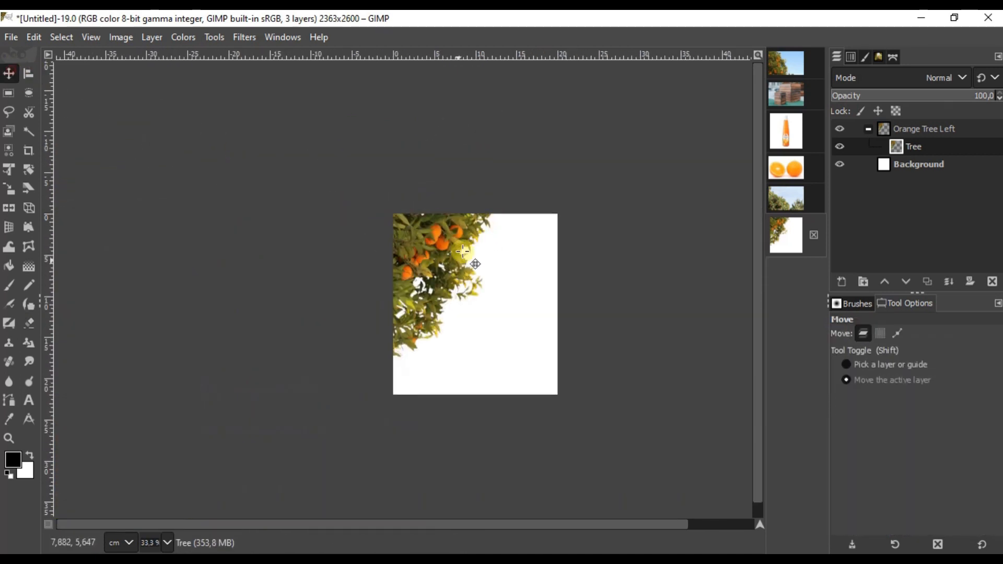
# - Collapse the Orange Tree Left group and duplicate it
pyautogui.scroll(1, 412, 228)
pyautogui.moveTo(347, 525); pyautogui.dragTo(438, 525)
pyautogui.click(906, 129)
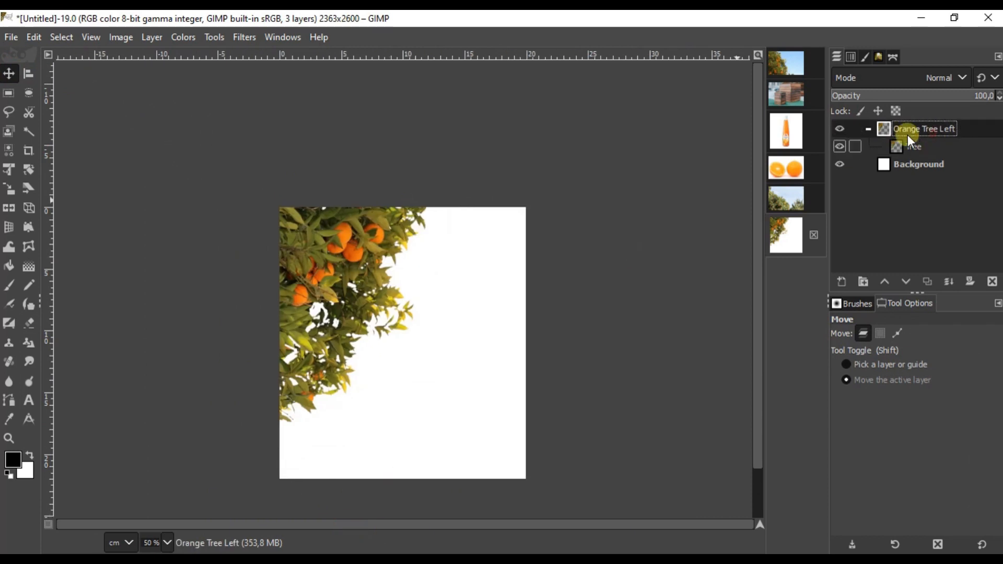
pyautogui.click(868, 127)
pyautogui.rightClick(931, 132)
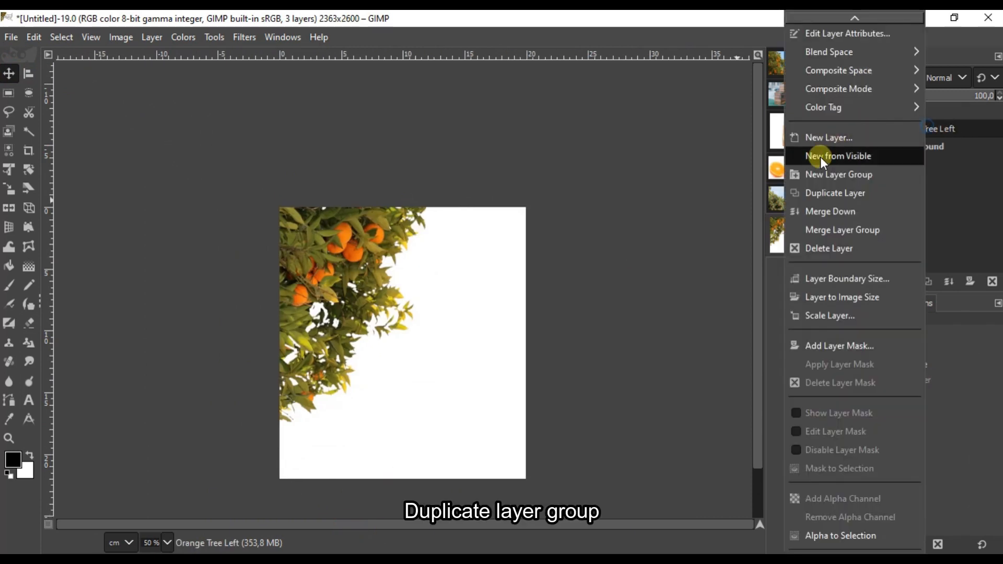
pyautogui.click(825, 191)
# - Flip the duplicated tree group and move it over to the canvas's right side
pyautogui.click(10, 208)
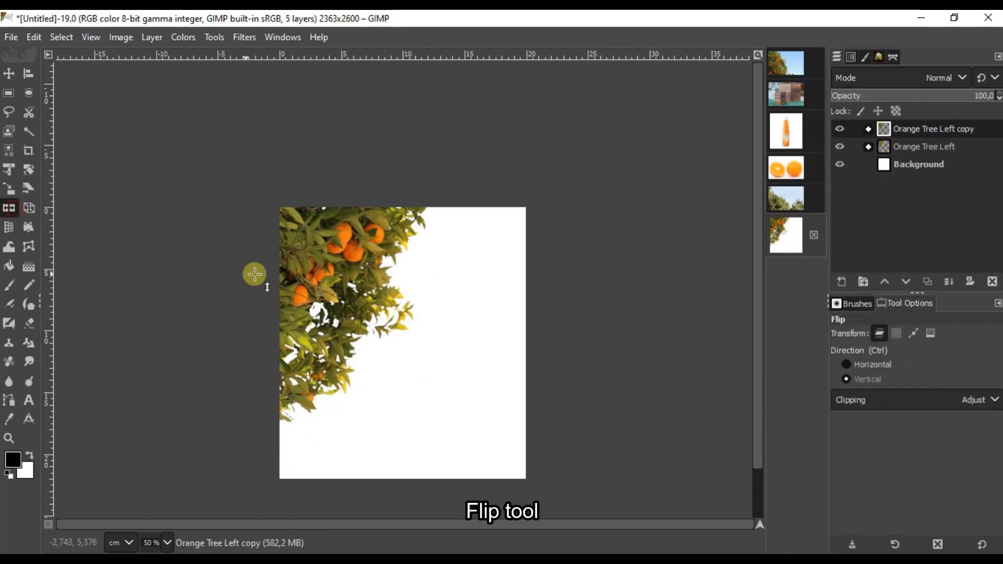
pyautogui.click(396, 238)
pyautogui.click(12, 74)
pyautogui.moveTo(510, 275); pyautogui.dragTo(651, 235)
pyautogui.moveTo(523, 248); pyautogui.dragTo(359, 218)
# - Use Unified Transform to scale down and rotate the copied tree group so it frames the canvas's upper-right corner
pyautogui.click(933, 130)
pyautogui.click(9, 170)
pyautogui.moveTo(152, 432); pyautogui.dragTo(654, 376)
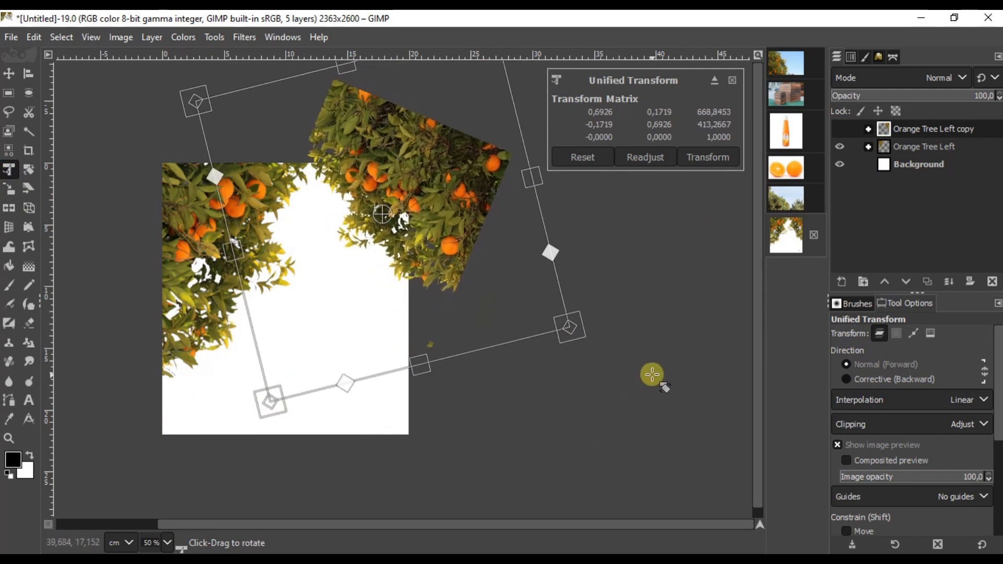
pyautogui.click(381, 296)
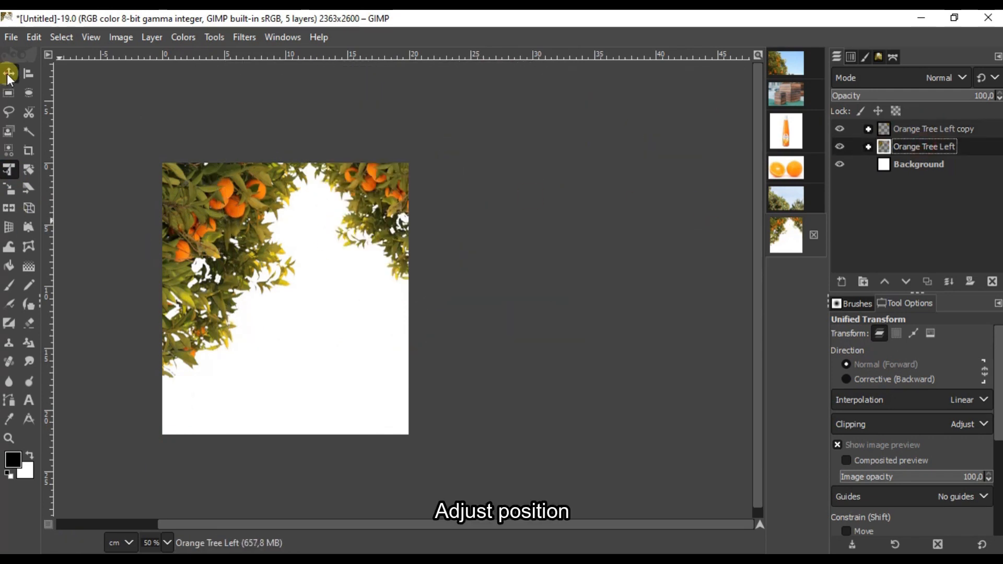
# - Fine-tune the positions of both tree groups and rename the copied group Orange Tree Right
pyautogui.click(9, 75)
pyautogui.click(946, 130)
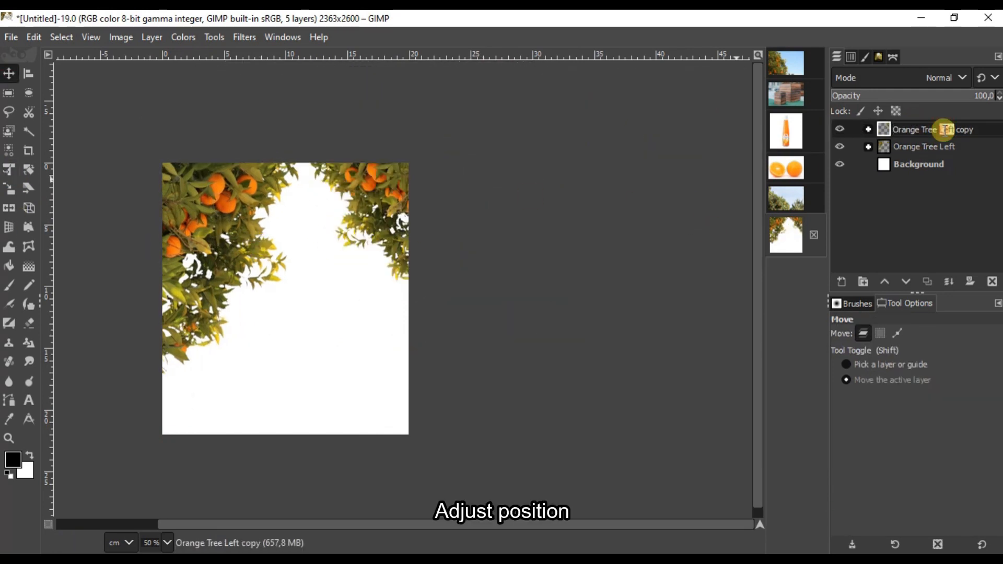
pyautogui.press('Return')
pyautogui.click(868, 129)
pyautogui.click(915, 146)
pyautogui.moveTo(353, 232); pyautogui.dragTo(356, 239)
# - Copy the selected foliage from the orange tree photo again
pyautogui.click(883, 133)
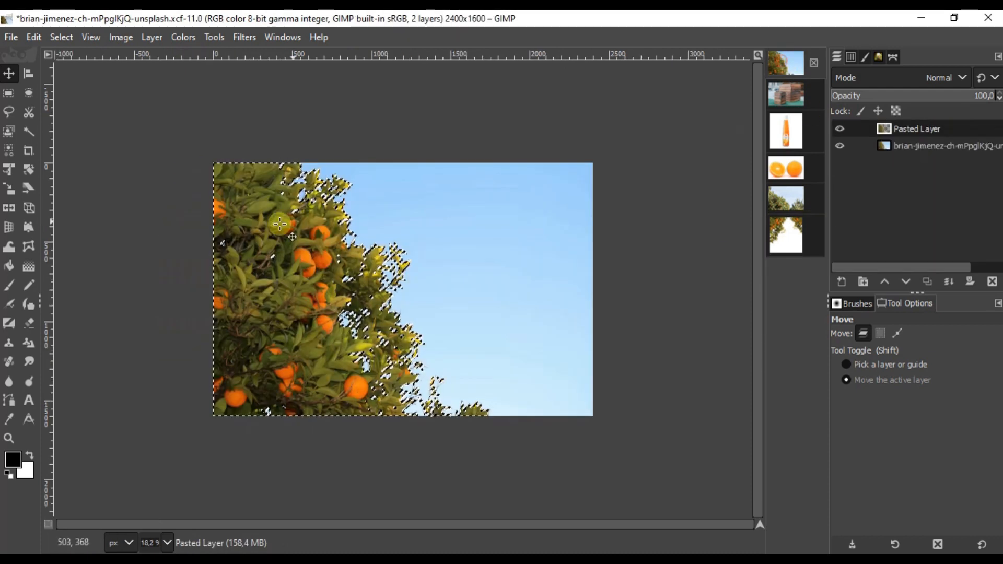
pyautogui.rightClick(270, 231)
pyautogui.moveTo(293, 271)
pyautogui.click(422, 146)
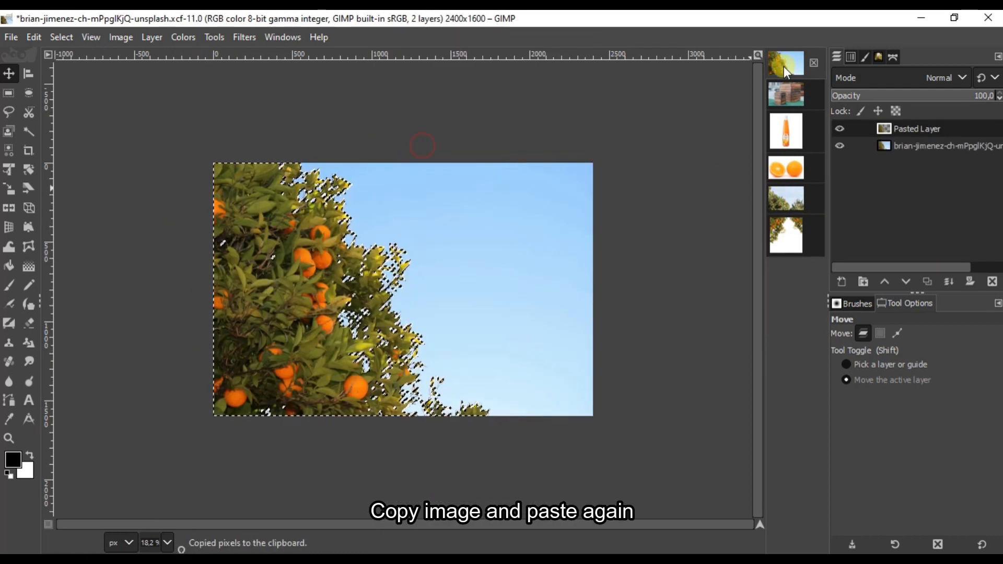
# - Paste the foliage into the composition as a new layer directly above Background
pyautogui.click(786, 235)
pyautogui.click(928, 164)
pyautogui.rightClick(254, 326)
pyautogui.moveTo(301, 350)
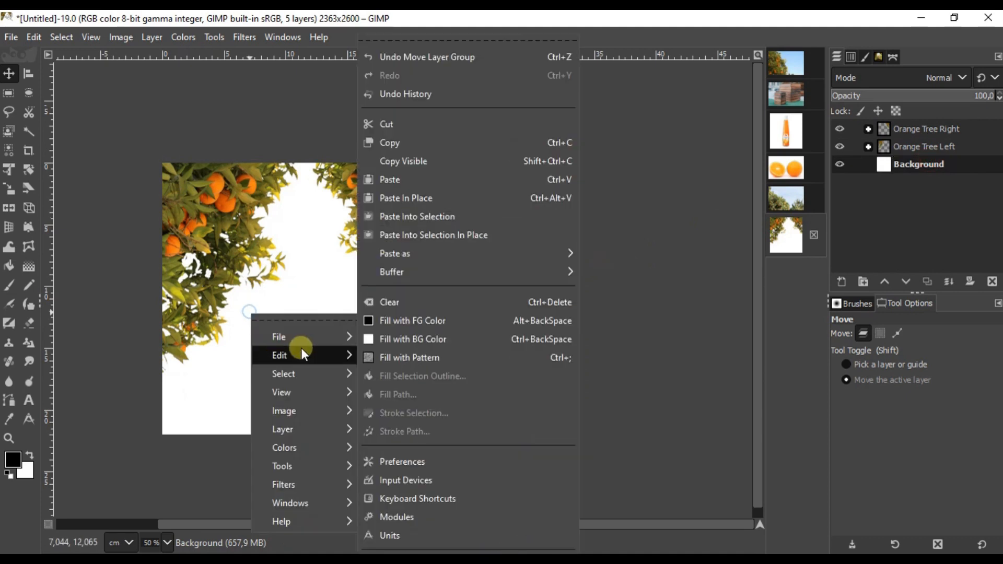
pyautogui.click(394, 217)
pyautogui.click(842, 284)
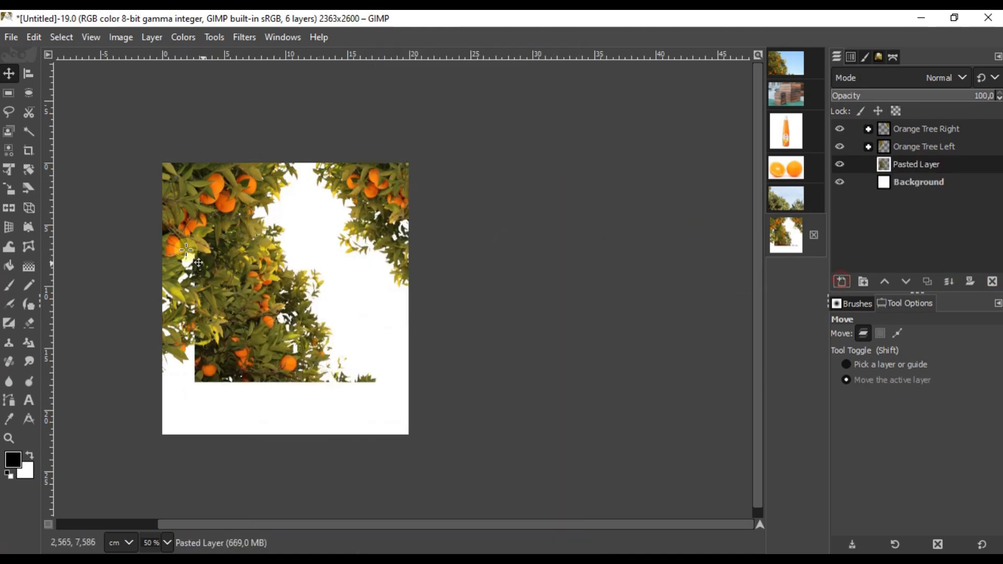
# - Move the pasted foliage to the canvas's lower-left area and rotate it counterclockwise with Unified Transform to line the bottom edge
pyautogui.moveTo(260, 319); pyautogui.dragTo(254, 411)
pyautogui.moveTo(283, 340); pyautogui.dragTo(405, 240)
pyautogui.moveTo(339, 299); pyautogui.dragTo(325, 321)
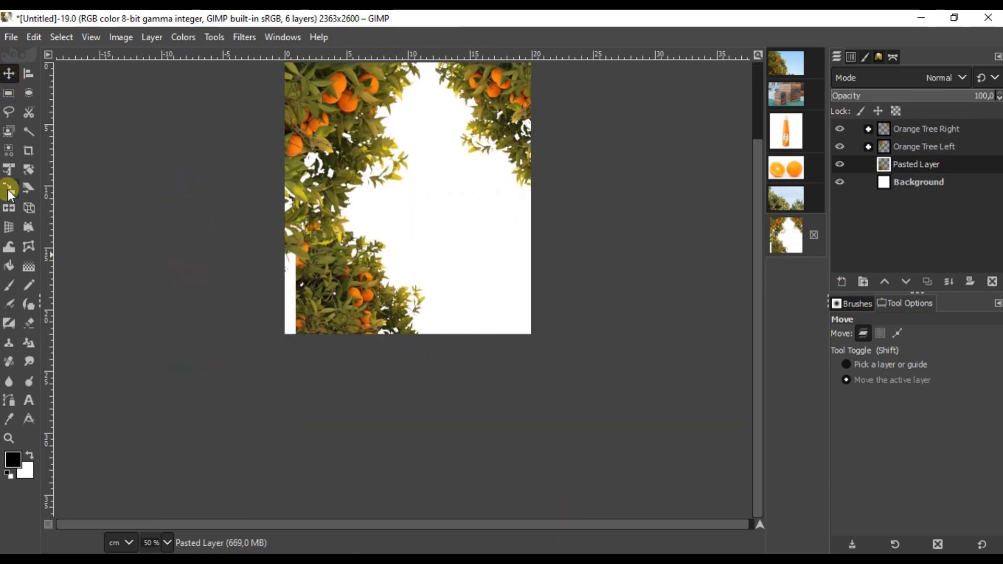
pyautogui.click(9, 170)
pyautogui.click(297, 313)
pyautogui.moveTo(551, 454); pyautogui.dragTo(663, 279)
pyautogui.scroll(1, 361, 357)
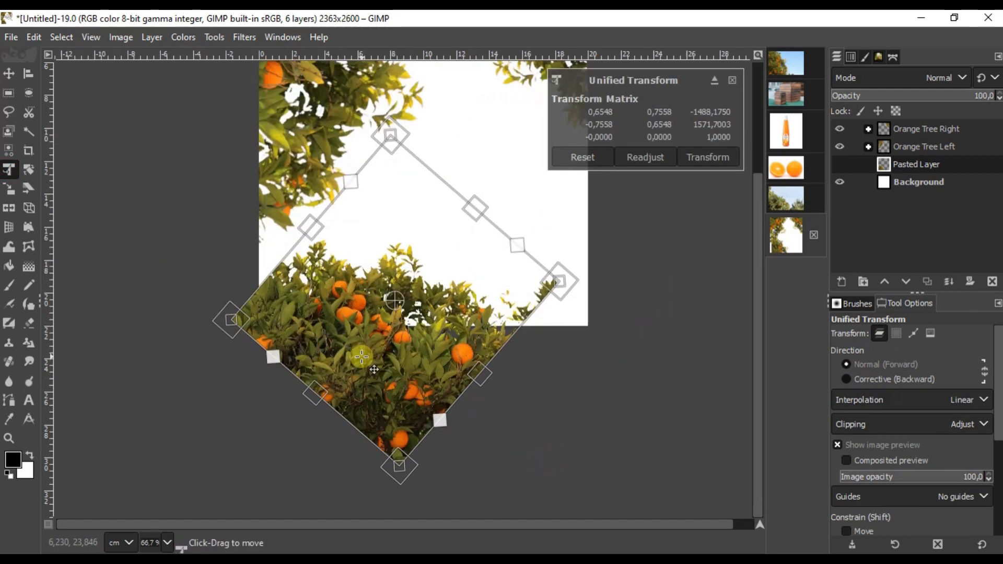
pyautogui.moveTo(374, 370); pyautogui.dragTo(351, 386)
pyautogui.click(709, 157)
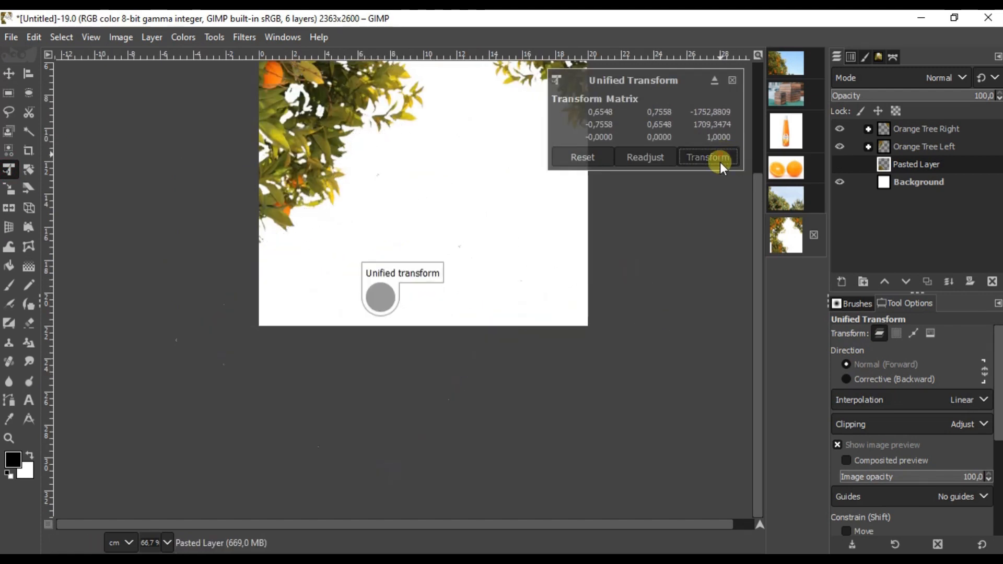
# - Place the pasted foliage in a new layer group named Orange Tree Bottom and nudge it slightly upward
pyautogui.click(9, 73)
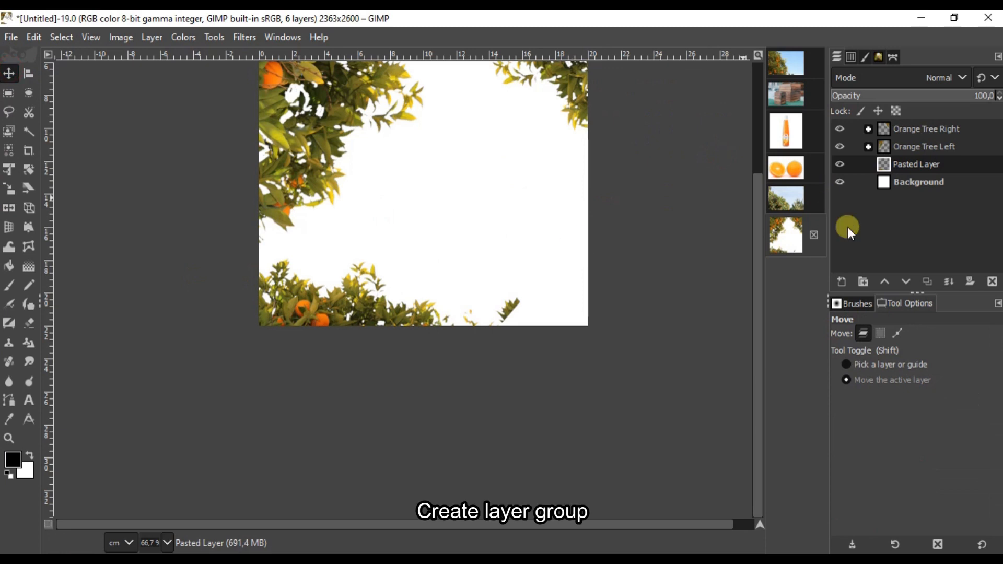
pyautogui.doubleClick(912, 164)
pyautogui.write('Orange Tree')
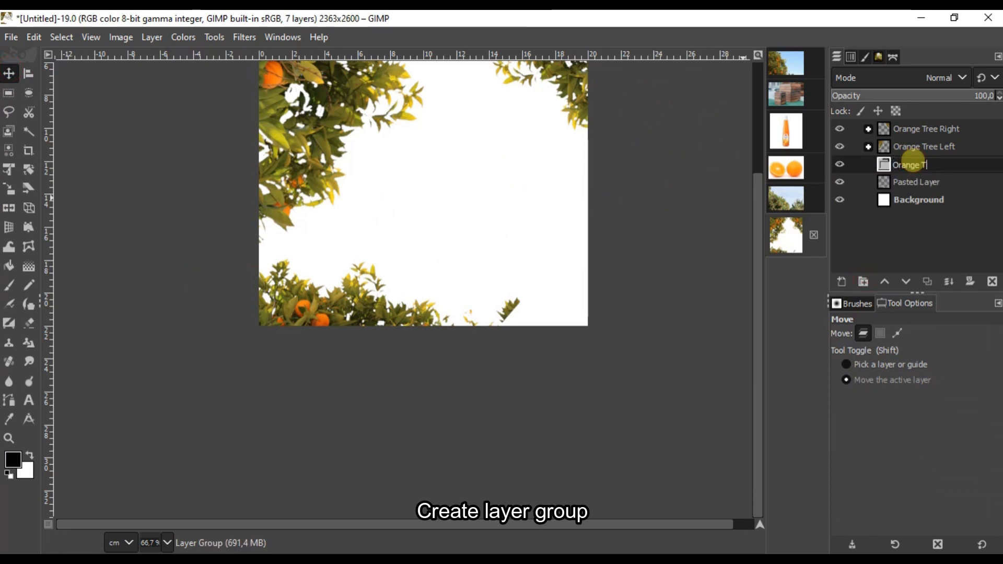
pyautogui.moveTo(916, 194); pyautogui.dragTo(927, 217)
pyautogui.moveTo(411, 312); pyautogui.dragTo(411, 305)
# - Duplicate the foliage layer in the Orange Tree Bottom group and move the copy toward the canvas's lower-right corner
pyautogui.rightClick(397, 296)
pyautogui.click(944, 182)
pyautogui.rightClick(941, 182)
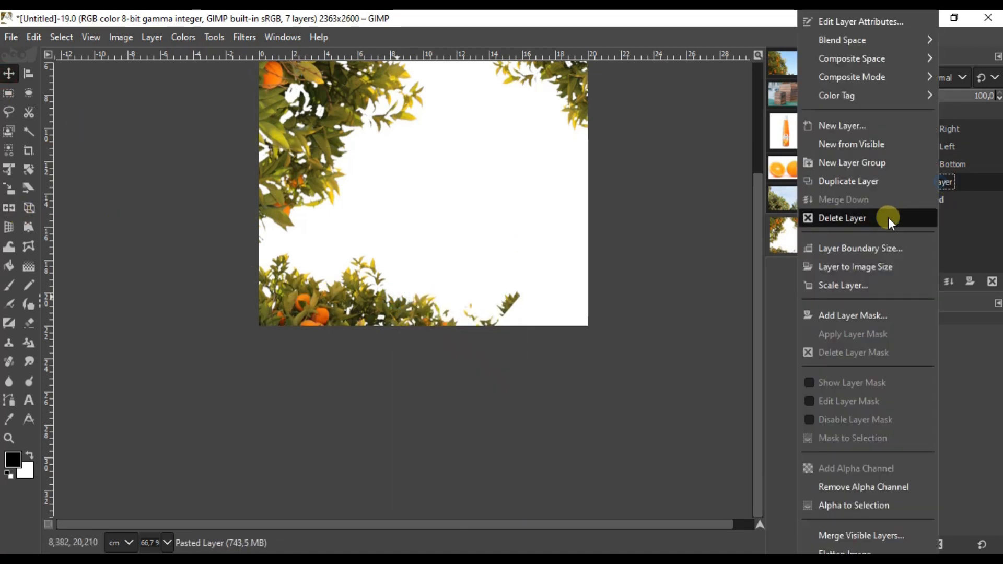
pyautogui.click(860, 187)
pyautogui.moveTo(386, 323); pyautogui.dragTo(573, 325)
# - Use Unified Transform to rotate and position the foliage copy so it fills the rest of the bottom edge
pyautogui.click(11, 169)
pyautogui.click(525, 348)
pyautogui.moveTo(723, 458); pyautogui.dragTo(724, 381)
pyautogui.moveTo(631, 404); pyautogui.dragTo(624, 391)
pyautogui.click(724, 157)
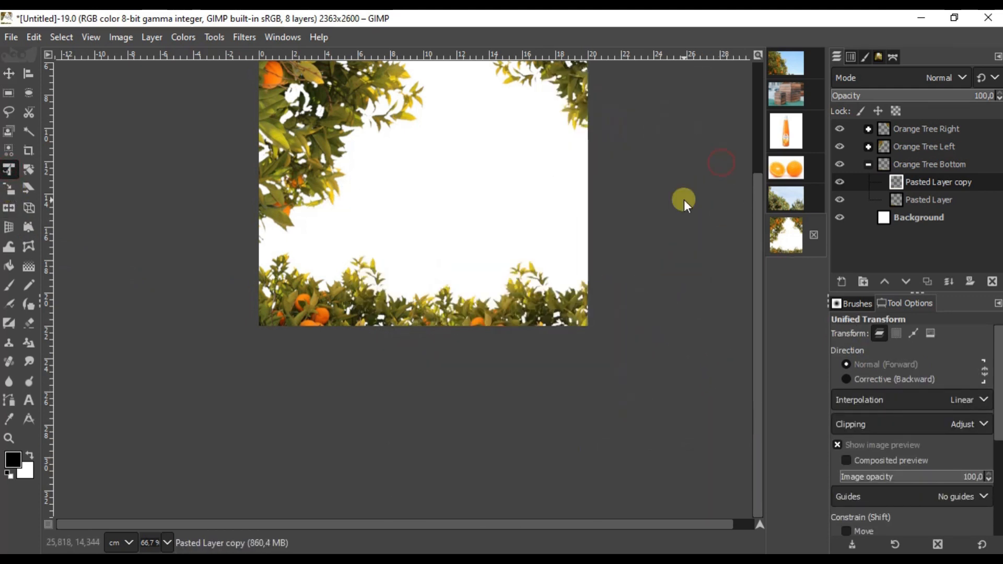
# - Merge the foliage copy down into the layer below, then collapse and select the Orange Tree Bottom group
pyautogui.click(950, 282)
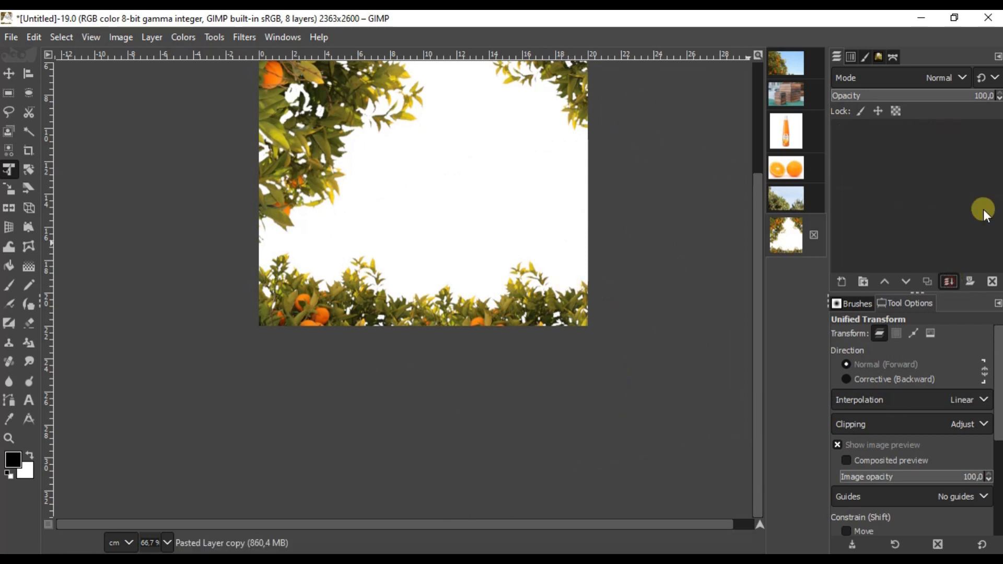
pyautogui.click(10, 74)
pyautogui.scroll(-1, 419, 253)
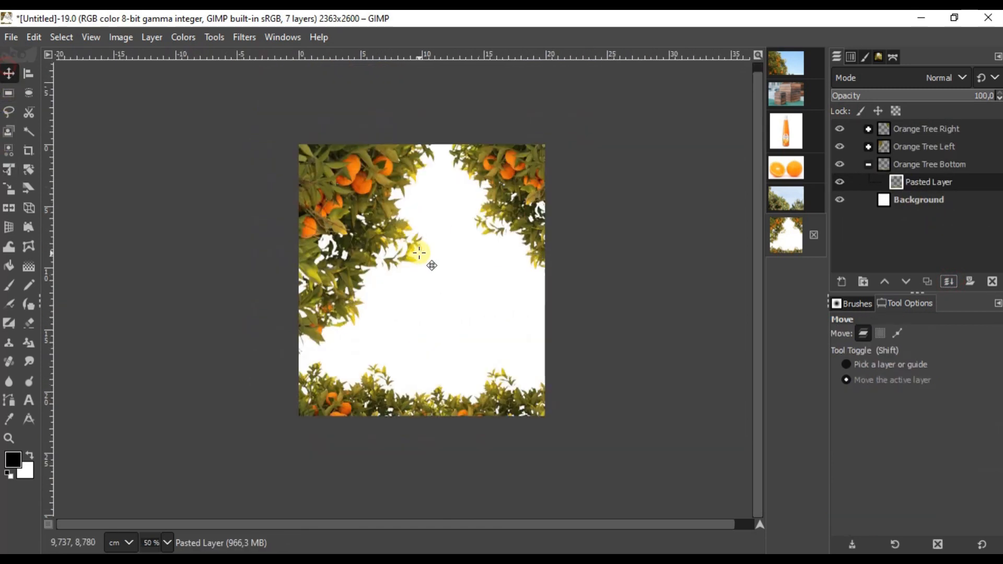
pyautogui.click(869, 165)
pyautogui.click(921, 148)
pyautogui.click(922, 163)
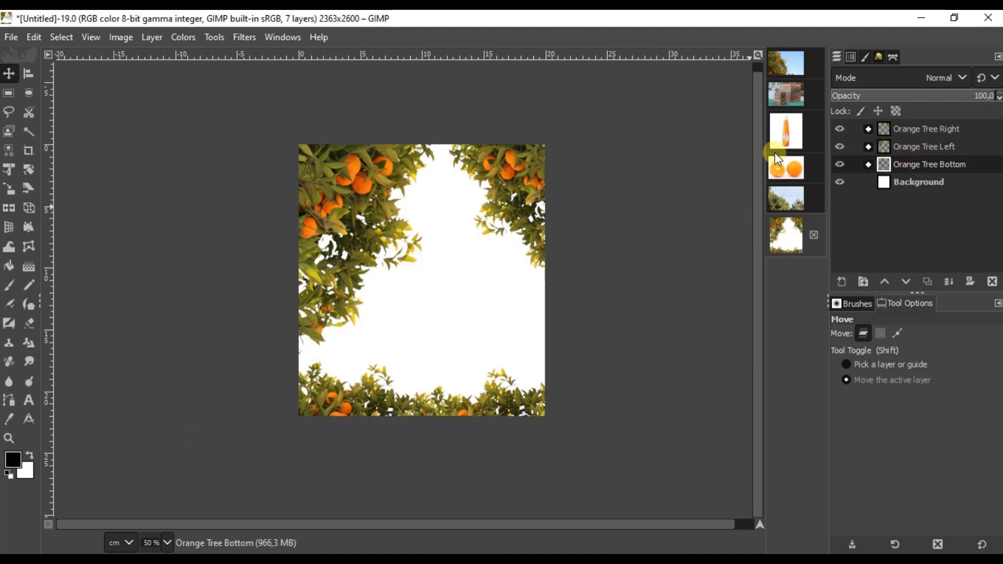
# - In the wooden crate photo, show the saved path around the smaller crate and convert it to a selection
pyautogui.click(787, 95)
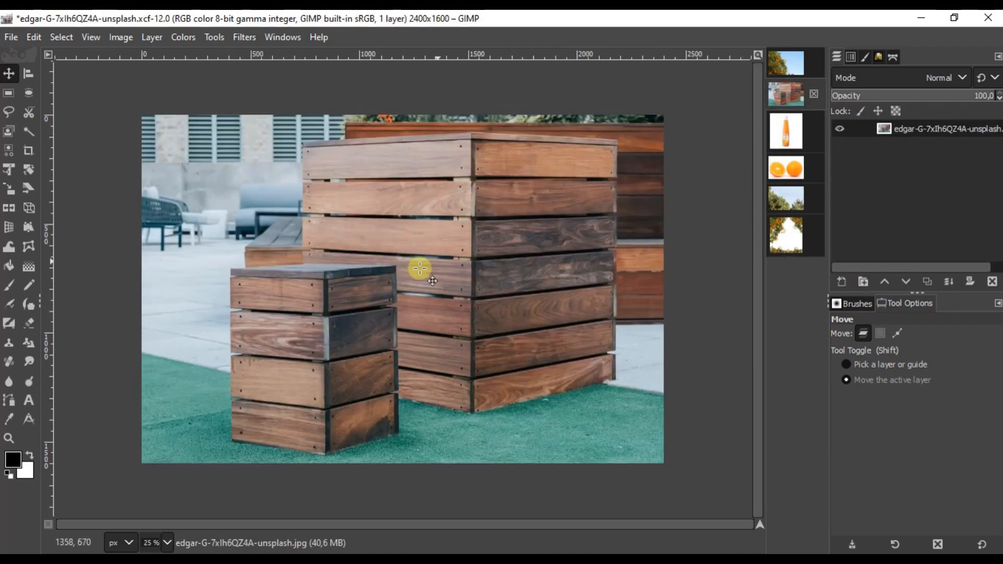
pyautogui.click(892, 57)
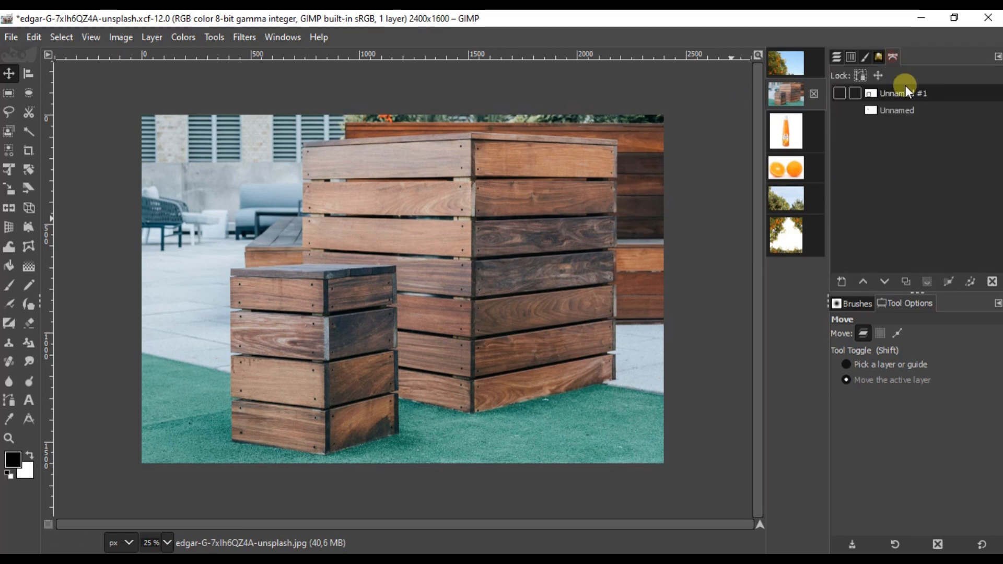
pyautogui.click(839, 93)
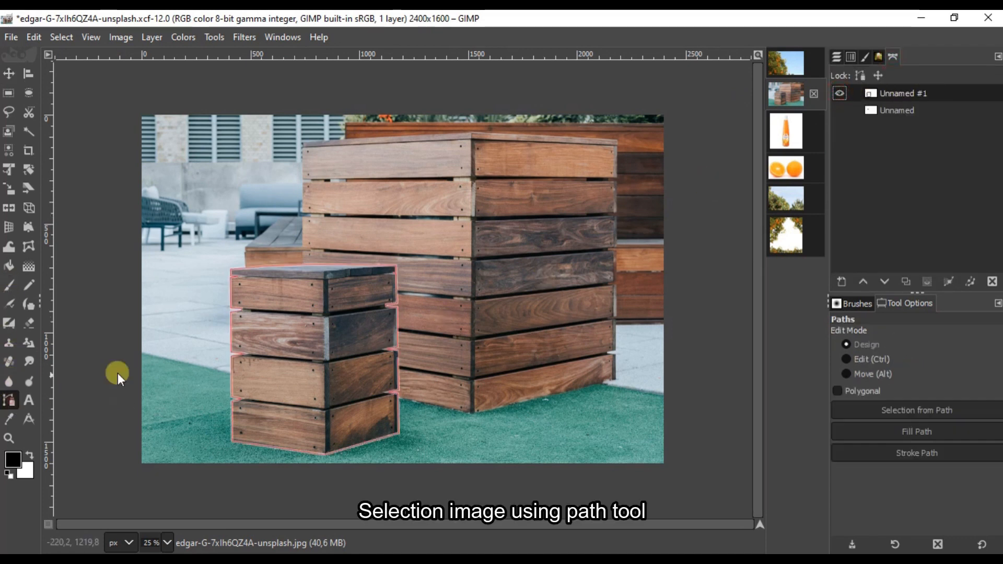
pyautogui.click(11, 401)
pyautogui.scroll(3, 306, 272)
pyautogui.click(328, 248)
pyautogui.click(896, 410)
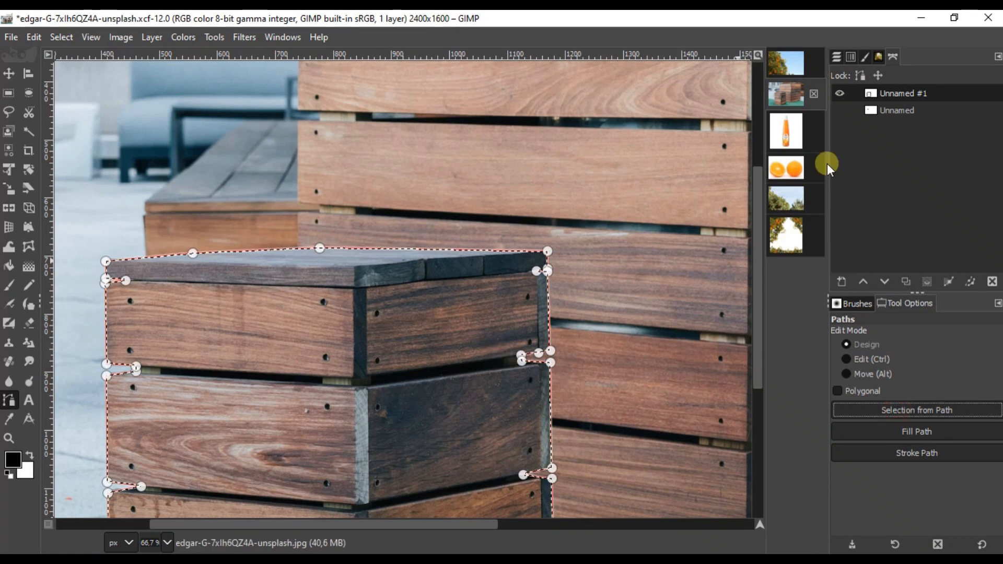
# - Copy the selected small crate and paste it into the orange tree composition
pyautogui.click(836, 56)
pyautogui.scroll(-3, 416, 298)
pyautogui.rightClick(419, 312)
pyautogui.moveTo(453, 329)
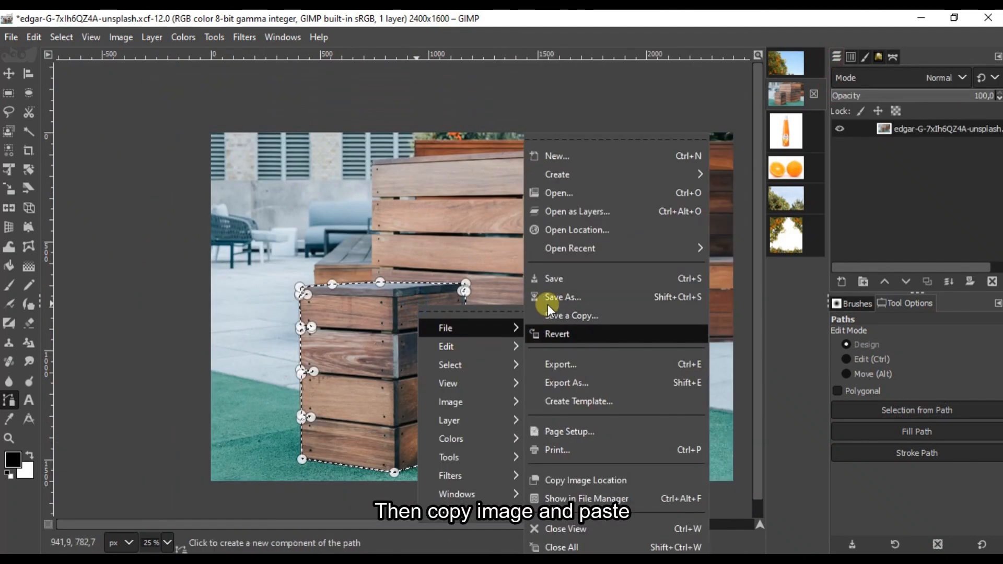
pyautogui.moveTo(445, 346)
pyautogui.click(575, 142)
pyautogui.click(787, 235)
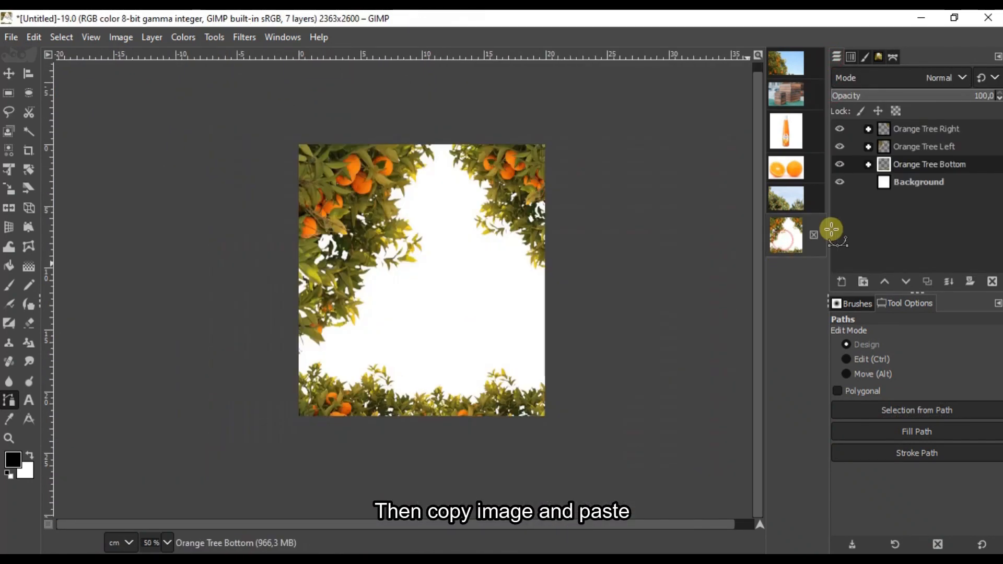
pyautogui.rightClick(407, 285)
pyautogui.moveTo(487, 320)
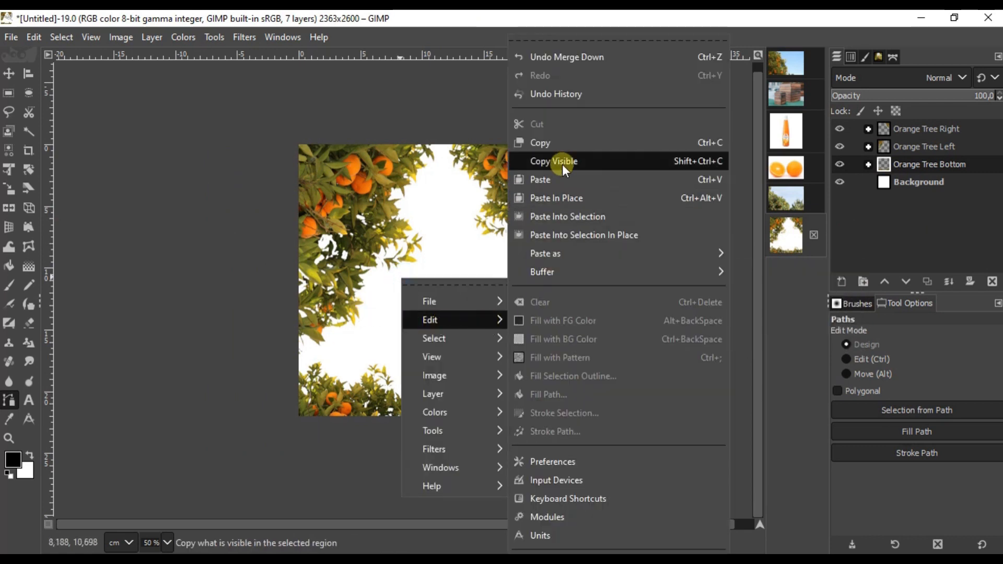
pyautogui.click(562, 181)
# - Create a layer group named Box, shift the pasted crate slightly to the left, and place its layer inside the group
pyautogui.click(863, 282)
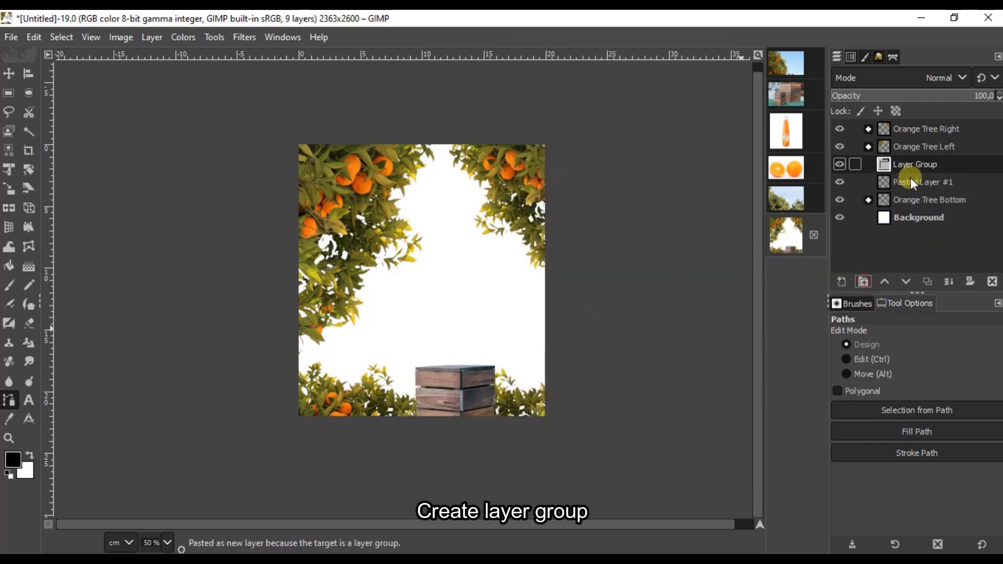
pyautogui.write('Box')
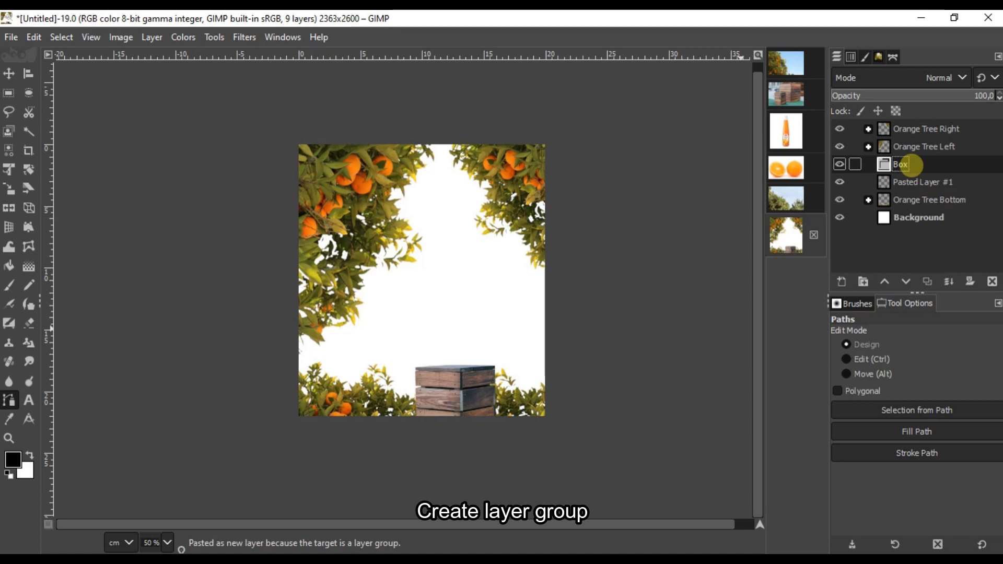
pyautogui.click(9, 74)
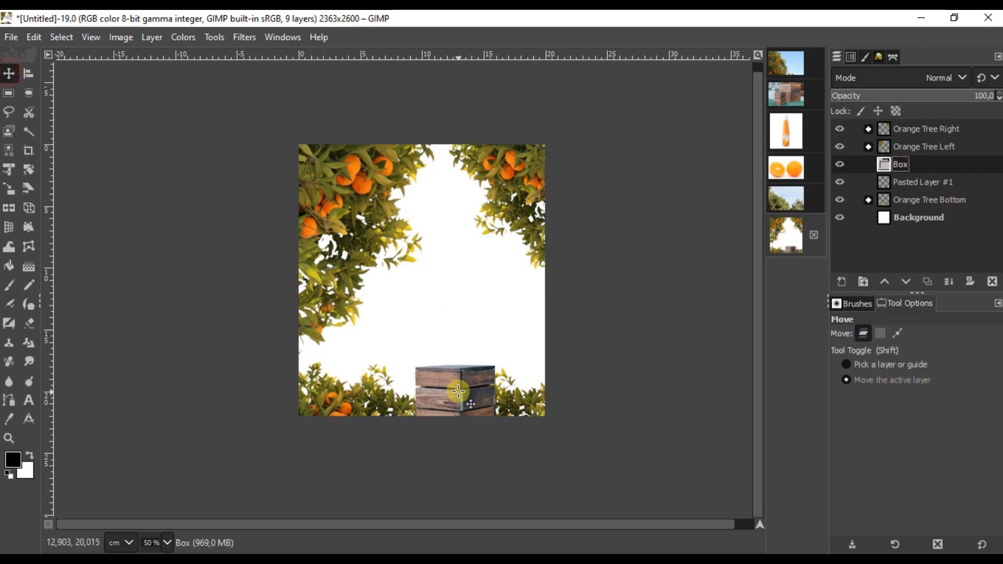
pyautogui.click(912, 183)
pyautogui.moveTo(459, 394); pyautogui.dragTo(429, 385)
pyautogui.moveTo(928, 188); pyautogui.dragTo(905, 165)
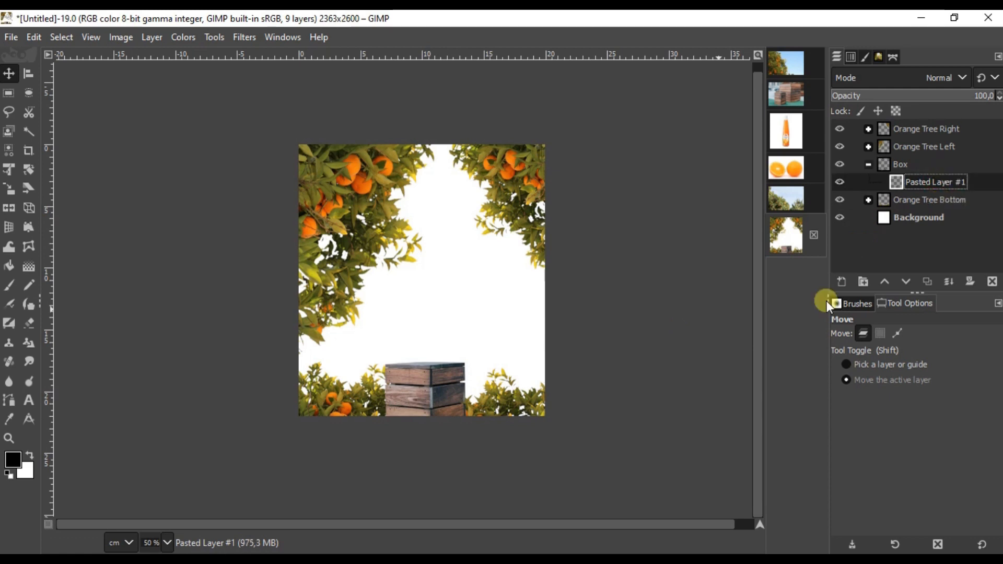
pyautogui.click(909, 164)
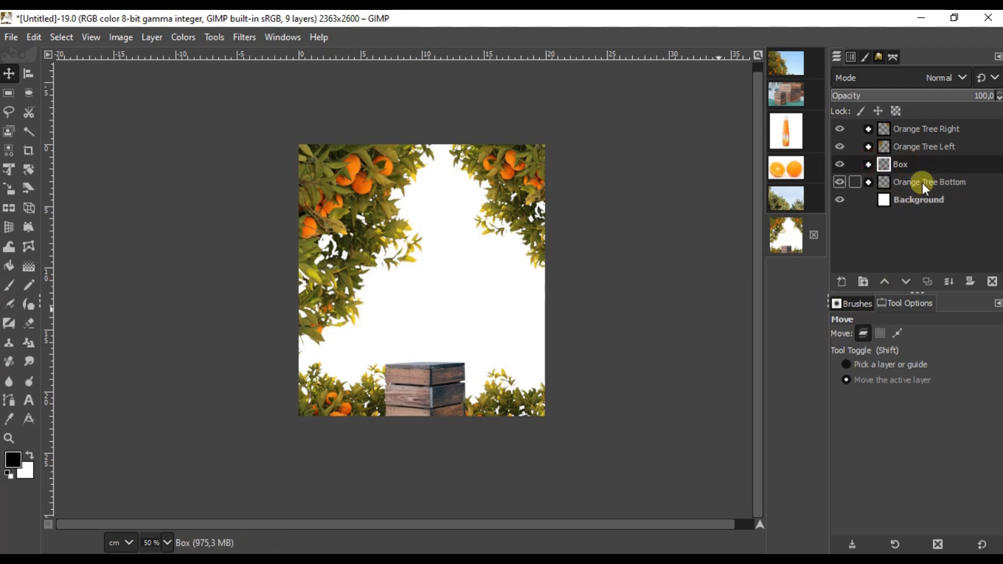
# - Reorder the layer groups so Orange Tree Bottom is topmost with Box directly beneath it
pyautogui.click(923, 183)
pyautogui.click(885, 282)
pyautogui.click(885, 282)
pyautogui.click(884, 282)
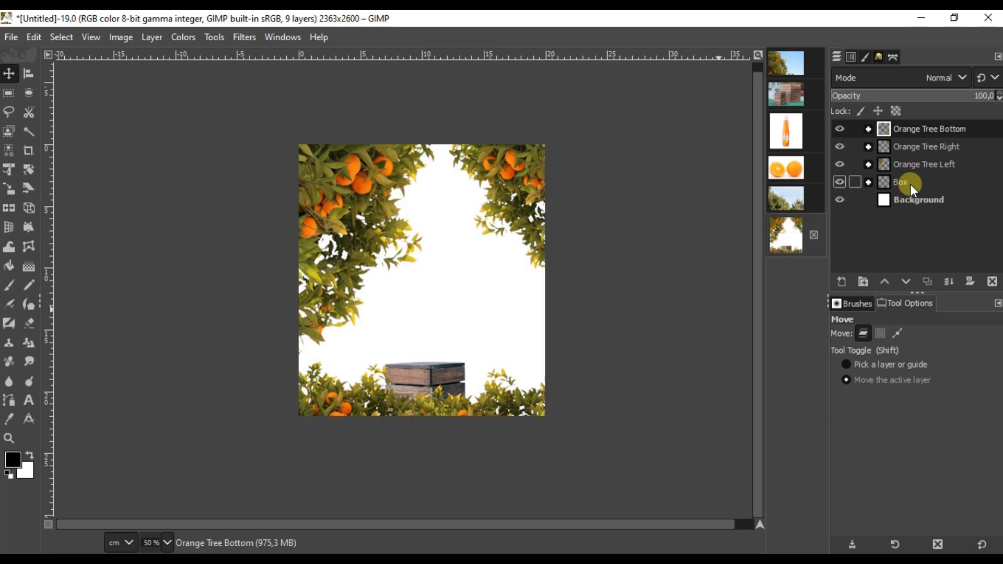
pyautogui.click(909, 184)
pyautogui.click(885, 282)
pyautogui.click(885, 283)
pyautogui.click(920, 131)
# - Enlarge the crate layer about 2.2 times with Unified Transform so its top spans most of the canvas's lower width
pyautogui.click(913, 148)
pyautogui.click(869, 147)
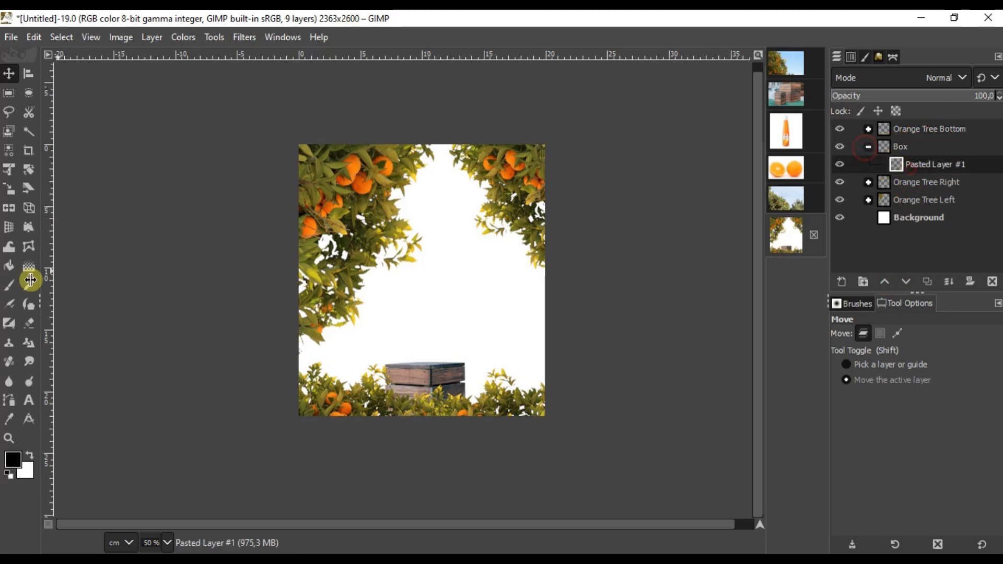
pyautogui.click(9, 170)
pyautogui.click(494, 373)
pyautogui.scroll(1, 489, 411)
pyautogui.moveTo(477, 478); pyautogui.dragTo(560, 495)
pyautogui.scroll(-2, 470, 419)
pyautogui.moveTo(477, 381); pyautogui.dragTo(472, 393)
pyautogui.moveTo(565, 267); pyautogui.dragTo(562, 270)
pyautogui.moveTo(469, 334); pyautogui.dragTo(467, 334)
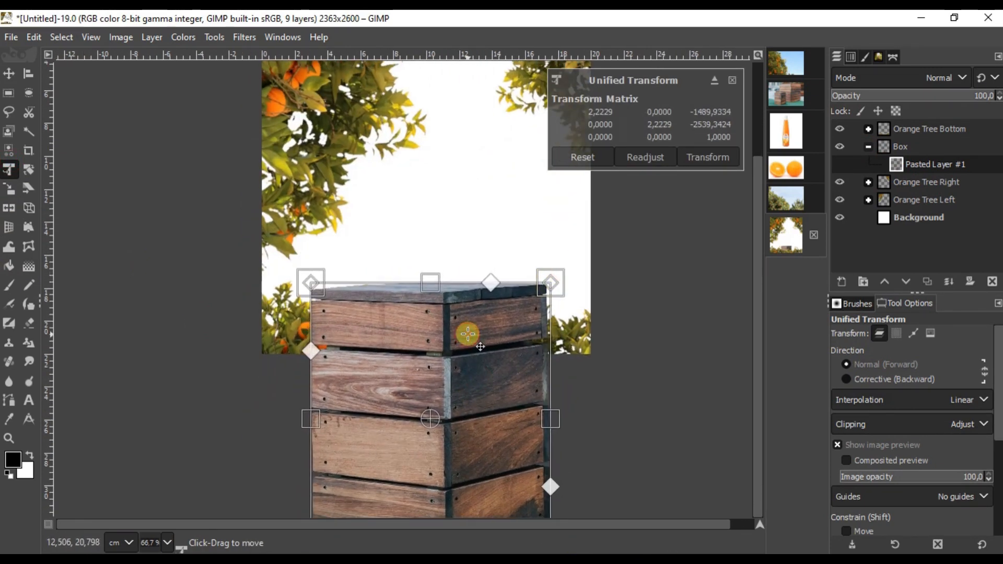
pyautogui.click(705, 156)
pyautogui.scroll(-1, 559, 270)
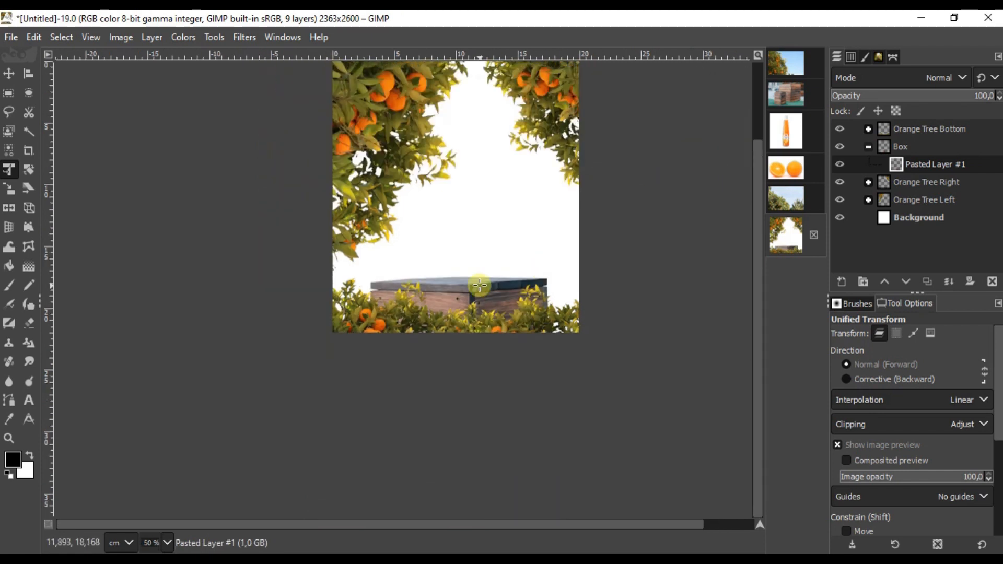
# - Shrink the crate slightly with another Unified Transform and reposition it behind the bottom foliage, then collapse the Box group
pyautogui.click(476, 300)
pyautogui.moveTo(562, 268); pyautogui.dragTo(556, 274)
pyautogui.scroll(1, 464, 311)
pyautogui.moveTo(466, 312); pyautogui.dragTo(468, 310)
pyautogui.click(709, 158)
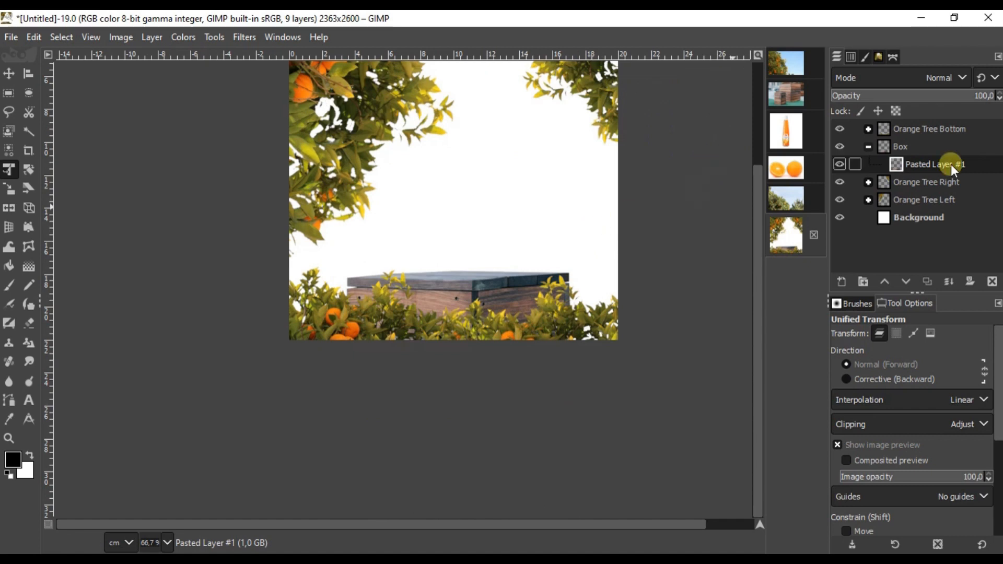
pyautogui.click(868, 147)
# - Use Unified Transform to rotate the Orange Tree Bottom foliage slightly and reposition it across the front of the crate
pyautogui.click(909, 129)
pyautogui.click(868, 129)
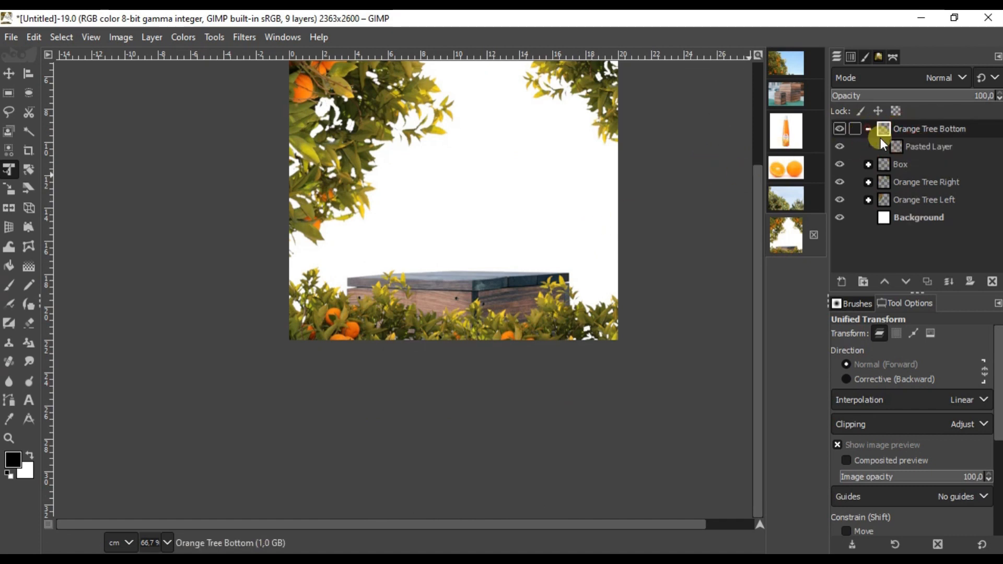
pyautogui.click(928, 147)
pyautogui.click(354, 312)
pyautogui.moveTo(517, 320); pyautogui.dragTo(505, 333)
pyautogui.moveTo(693, 440)
pyautogui.mouseDown()
pyautogui.moveTo(709, 427)
pyautogui.moveTo(694, 439)
pyautogui.mouseUp()
pyautogui.moveTo(174, 446); pyautogui.dragTo(178, 462)
pyautogui.moveTo(323, 436); pyautogui.dragTo(316, 432)
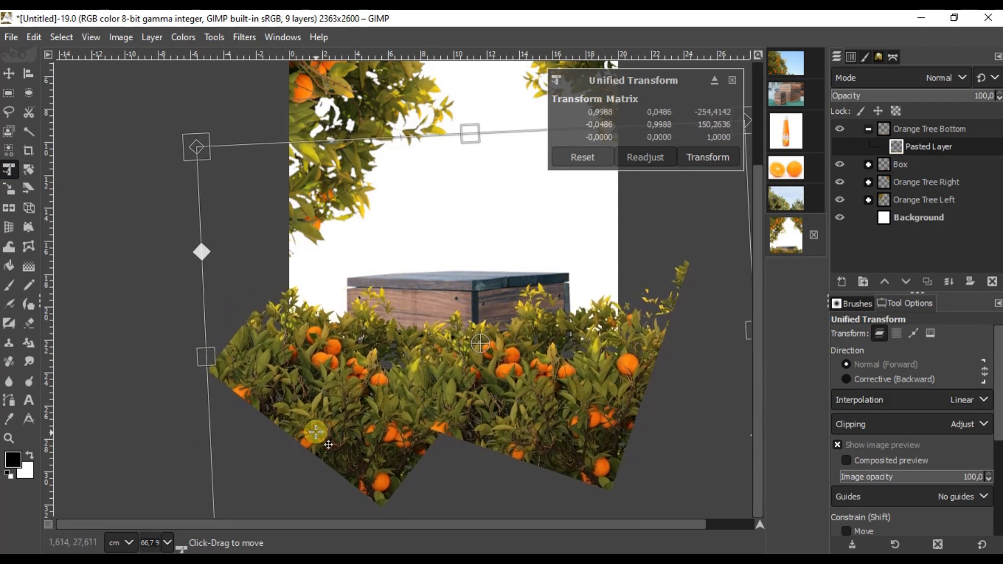
pyautogui.click(693, 172)
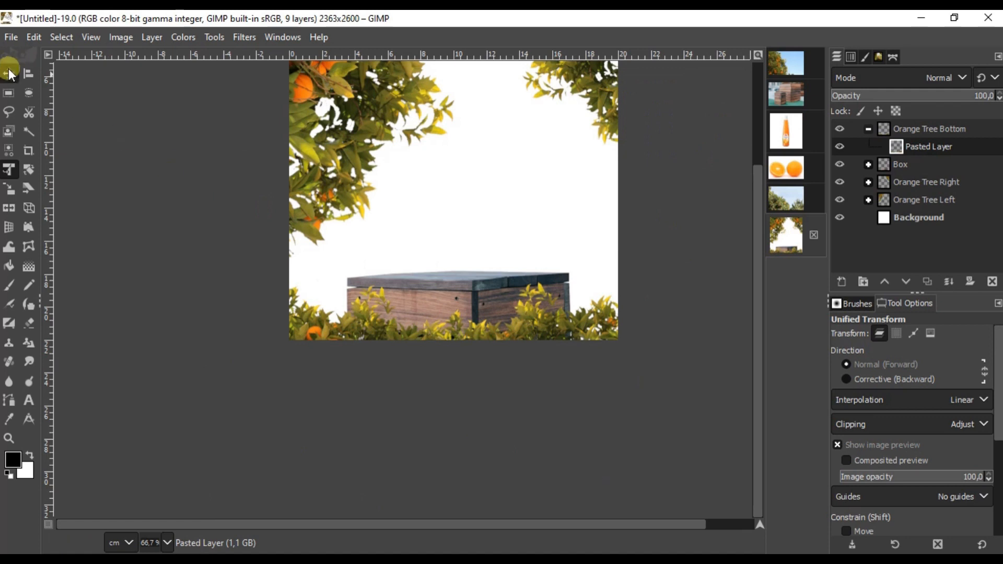
# - Duplicate the Orange Tree Bottom group, place the copy below Box, and rename it Orange Tree Bottom Back
pyautogui.click(10, 73)
pyautogui.click(938, 128)
pyautogui.rightClick(964, 132)
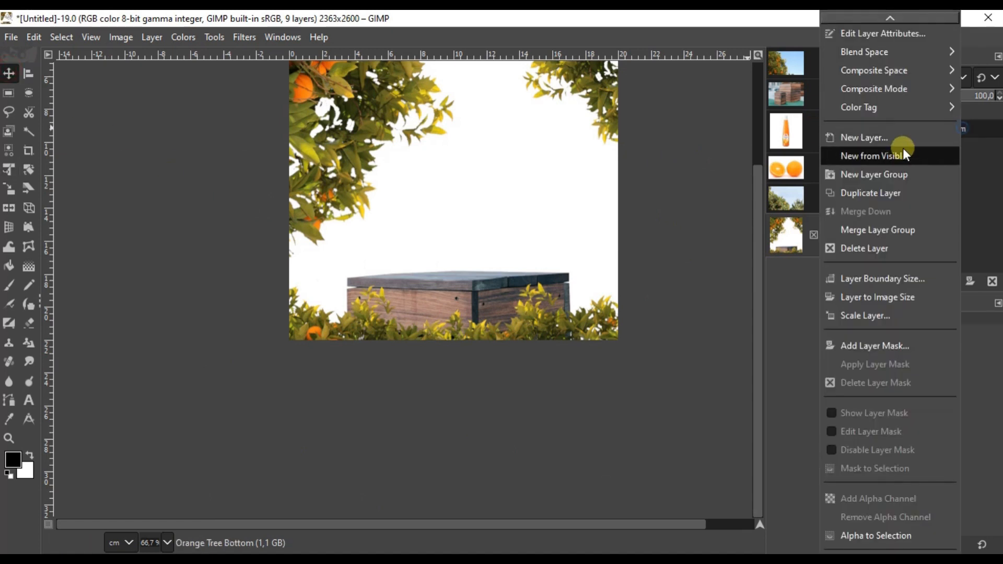
pyautogui.click(889, 192)
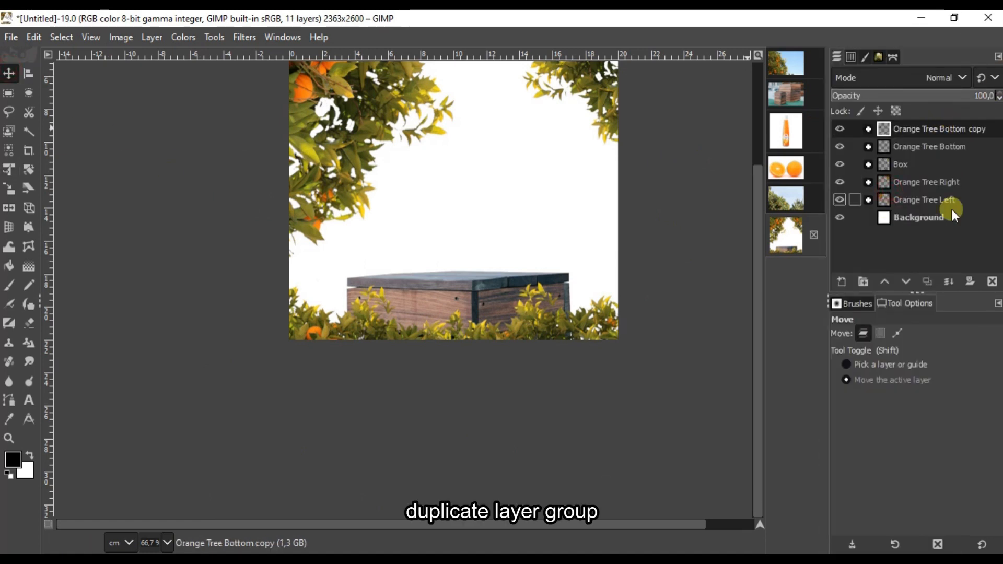
pyautogui.click(907, 283)
pyautogui.click(906, 282)
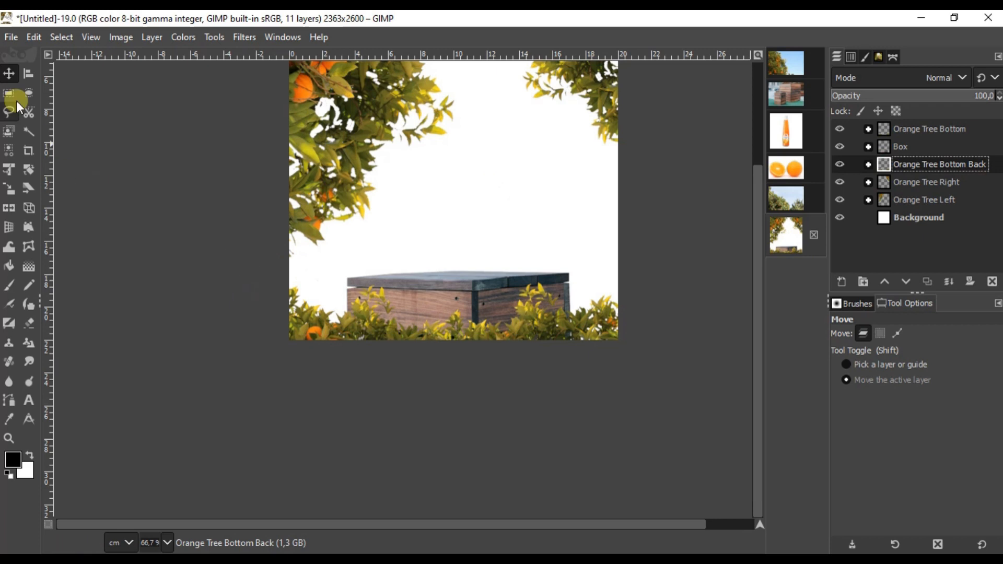
# - Move the Orange Tree Bottom Back foliage slightly upward so its leaves show behind the crate
pyautogui.moveTo(359, 315); pyautogui.dragTo(369, 285)
pyautogui.scroll(3, 400, 307)
pyautogui.click(963, 201)
pyautogui.click(942, 148)
# - Darken the foliage layer in the Orange Tree Bottom group by setting its Exposure to -3.547, then collapse the group
pyautogui.click(919, 129)
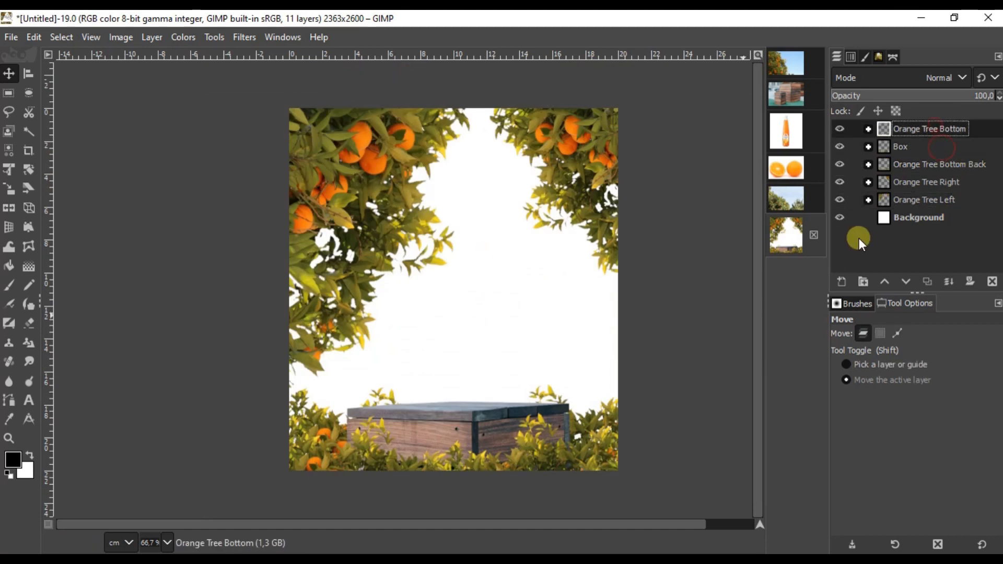
pyautogui.click(868, 129)
pyautogui.click(912, 148)
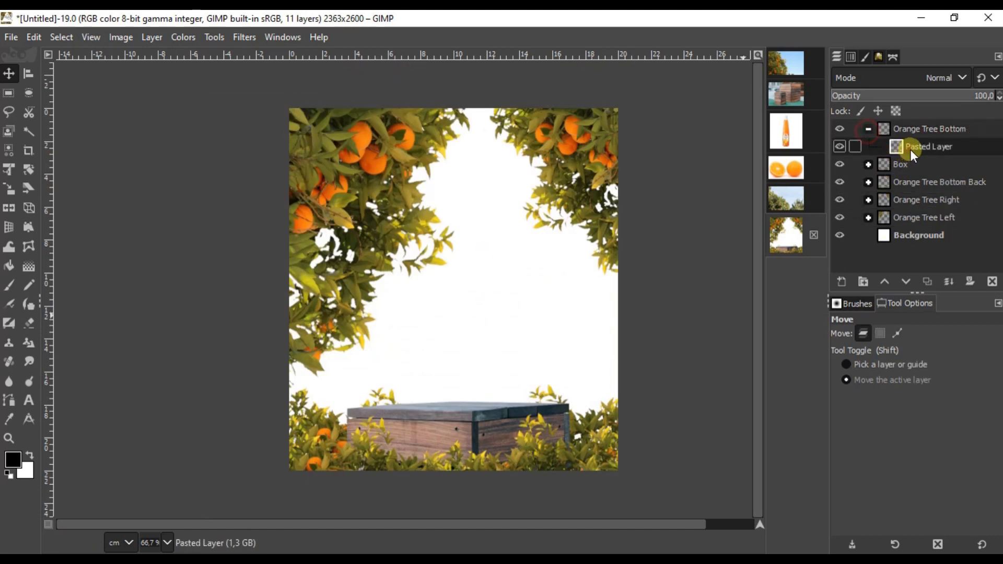
pyautogui.click(184, 37)
pyautogui.click(216, 149)
pyautogui.moveTo(712, 214); pyautogui.dragTo(699, 214)
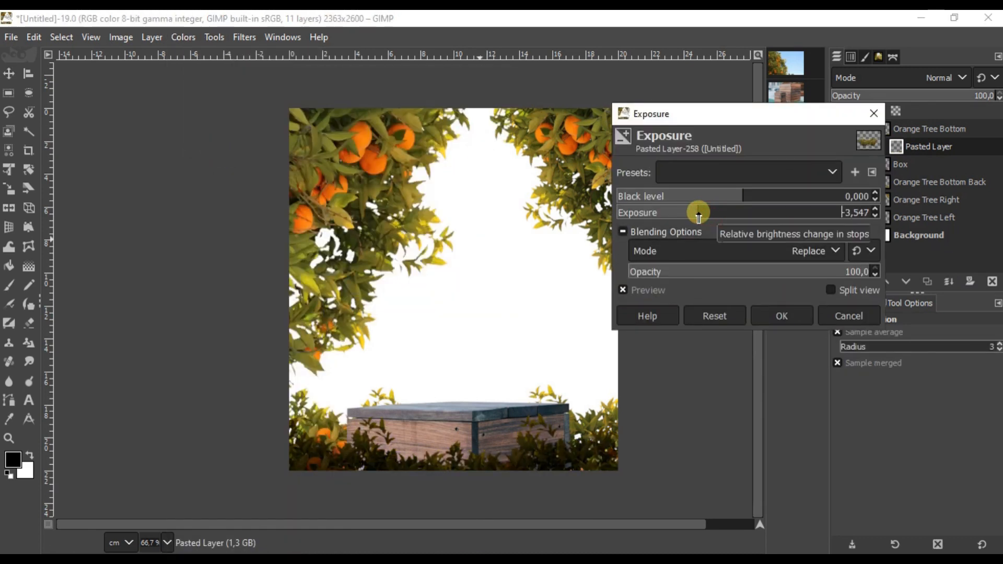
pyautogui.click(779, 315)
pyautogui.click(899, 130)
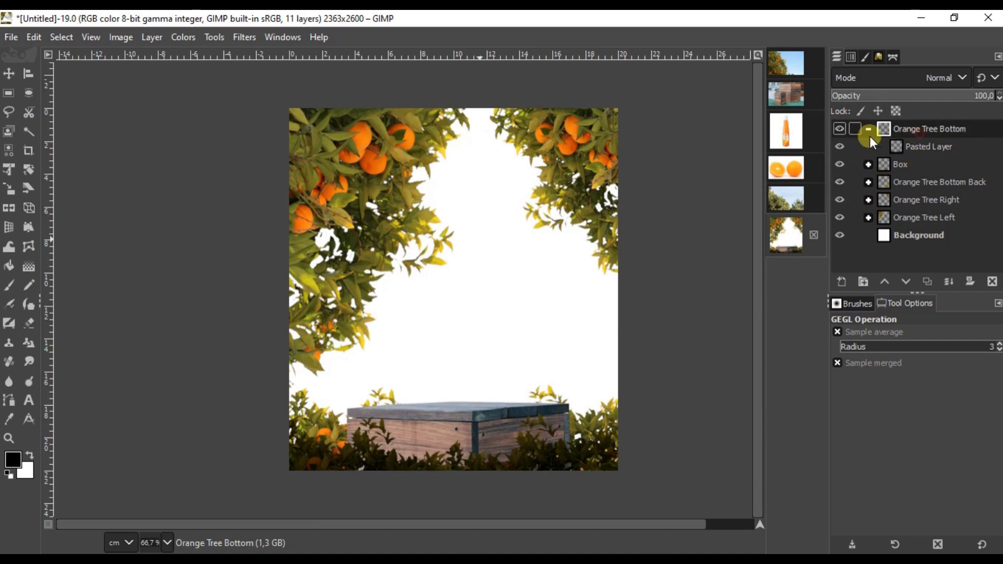
pyautogui.click(869, 128)
# - Duplicate the crate layer in the Box group, naming the copy Dark and the original Ori
pyautogui.click(904, 149)
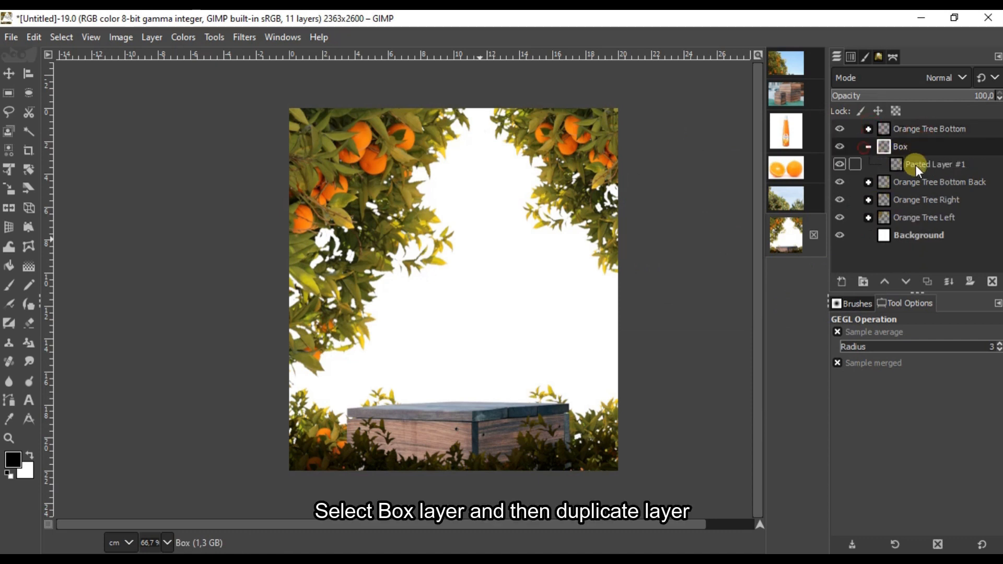
pyautogui.click(920, 164)
pyautogui.rightClick(929, 164)
pyautogui.click(847, 181)
pyautogui.doubleClick(919, 163)
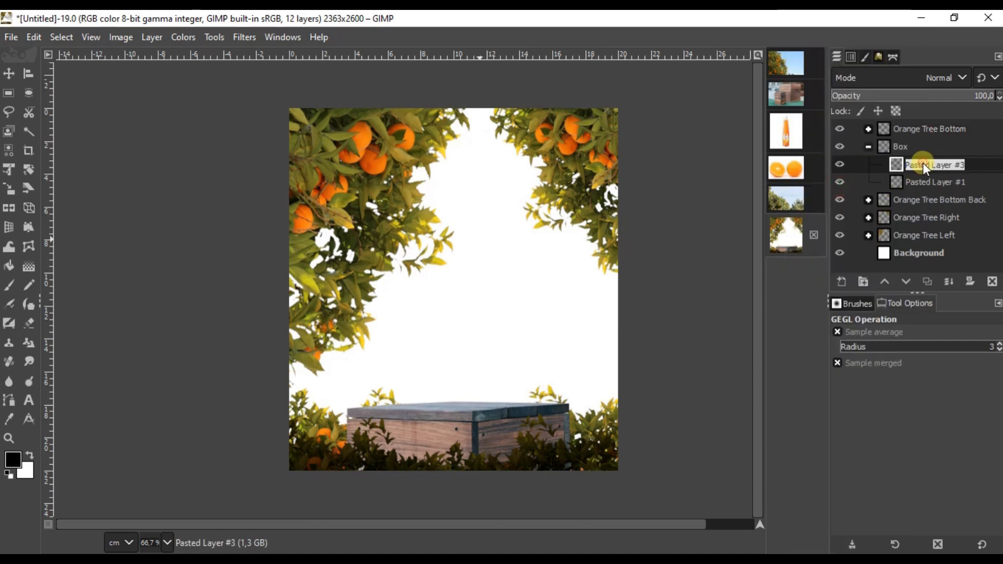
pyautogui.write('Dark')
pyautogui.press('Return')
pyautogui.doubleClick(942, 182)
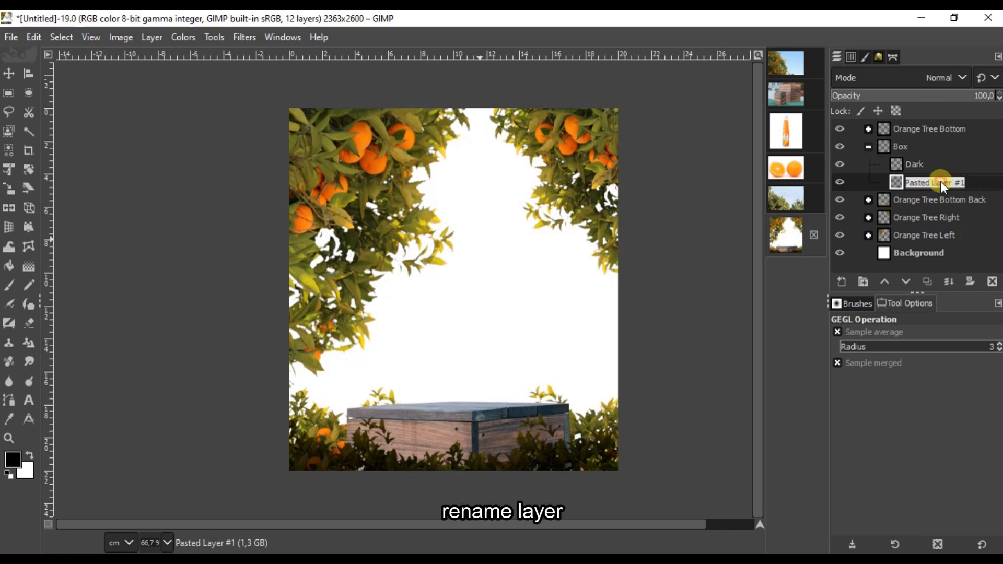
# - Darken the Dark crate layer by setting its Exposure to -4.244
pyautogui.click(941, 166)
pyautogui.click(183, 37)
pyautogui.click(202, 150)
pyautogui.moveTo(706, 209); pyautogui.dragTo(690, 214)
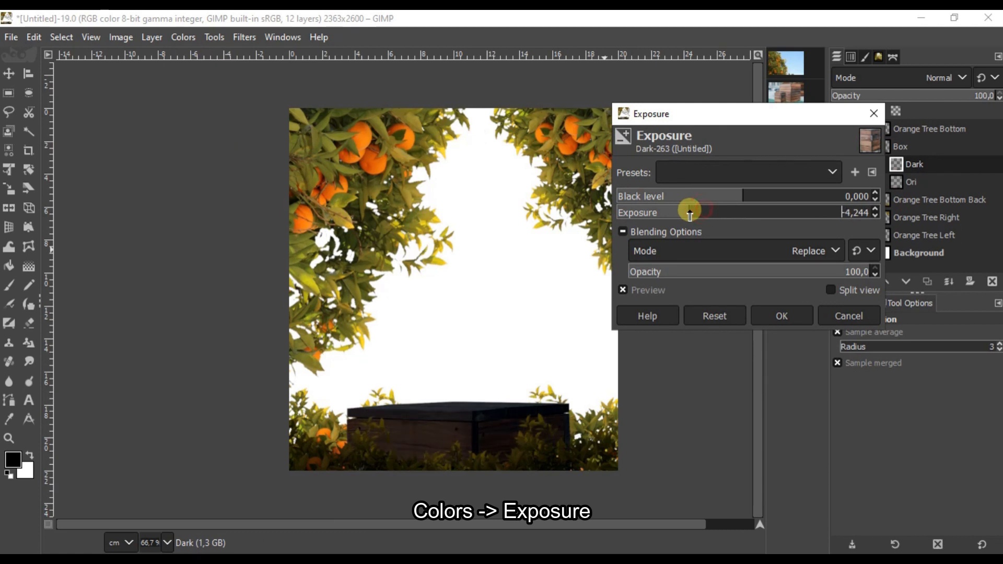
pyautogui.click(778, 315)
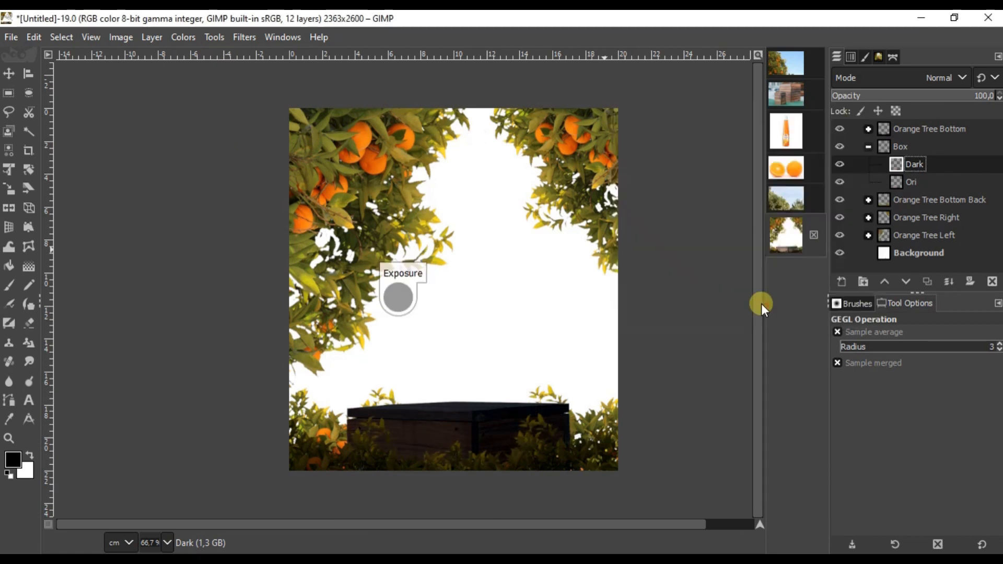
# - Add a layer mask to the Dark crate layer
pyautogui.rightClick(931, 167)
pyautogui.click(898, 252)
pyautogui.click(897, 406)
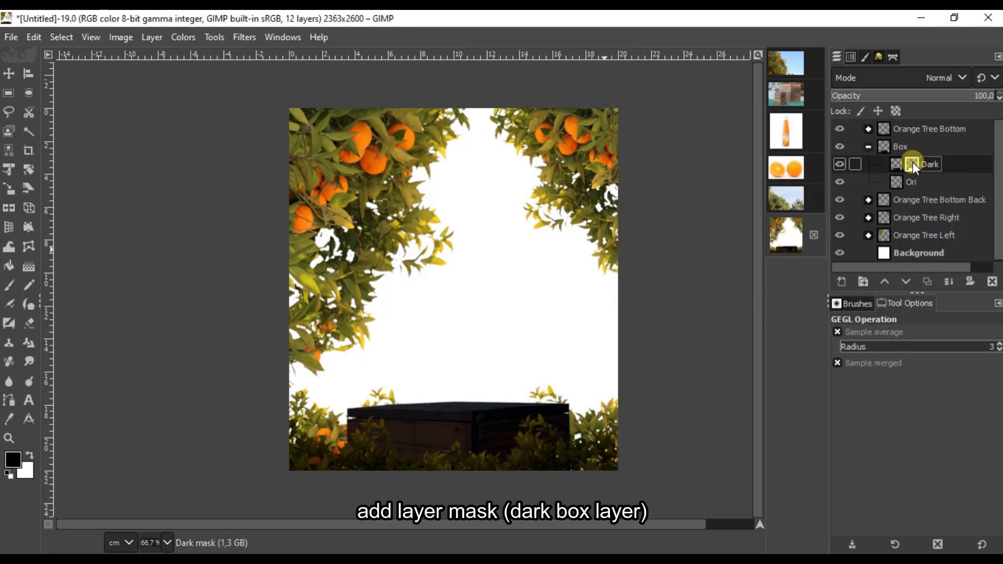
# - Paint black on the Dark crate layer's mask over the crate's top surface, using the Paintbrush and Airbrush, to reveal the lighter original
pyautogui.click(11, 289)
pyautogui.scroll(8, 459, 381)
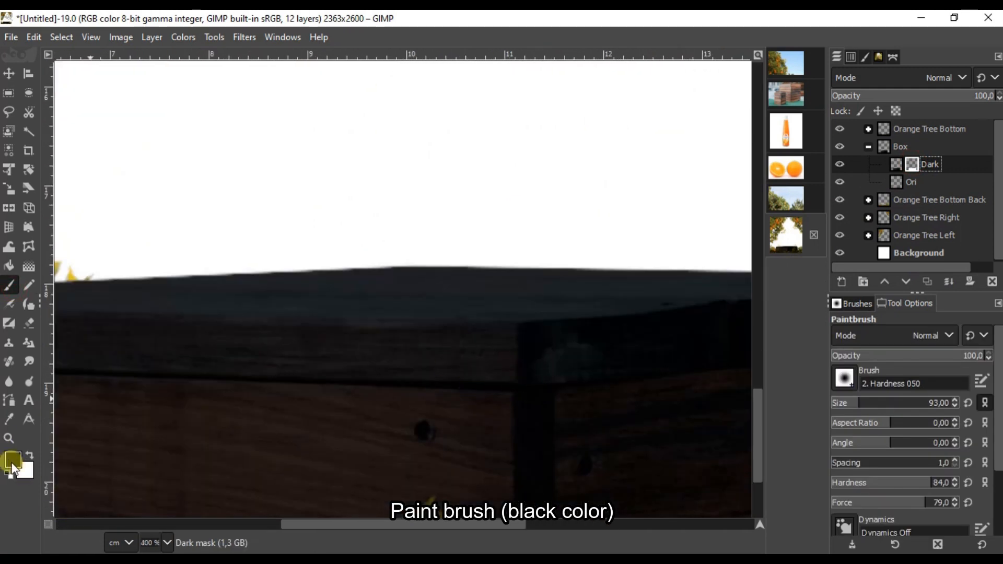
pyautogui.click(9, 305)
pyautogui.scroll(3, 338, 282)
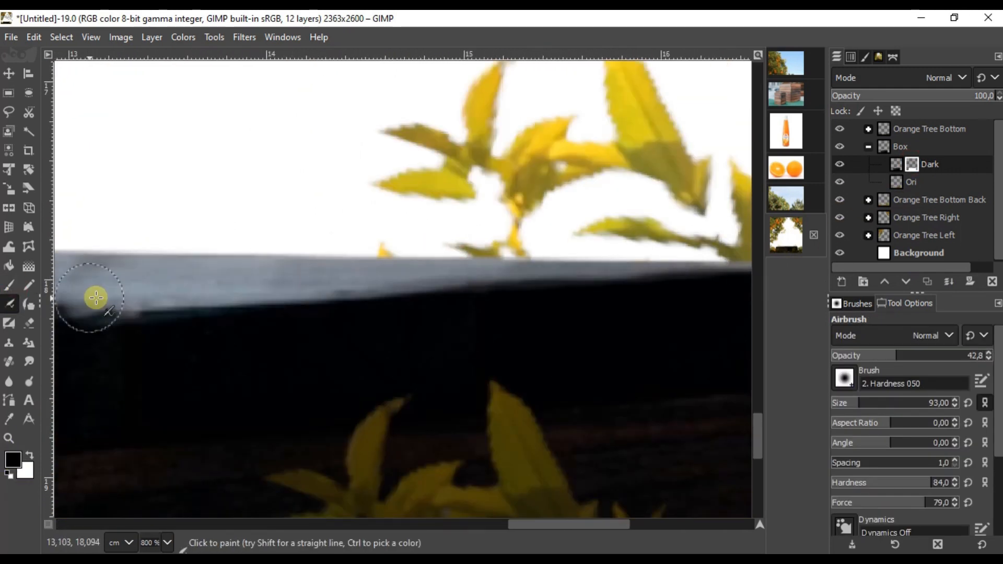
pyautogui.moveTo(670, 232); pyautogui.dragTo(460, 254)
pyautogui.scroll(-3, 460, 254)
pyautogui.press('p')
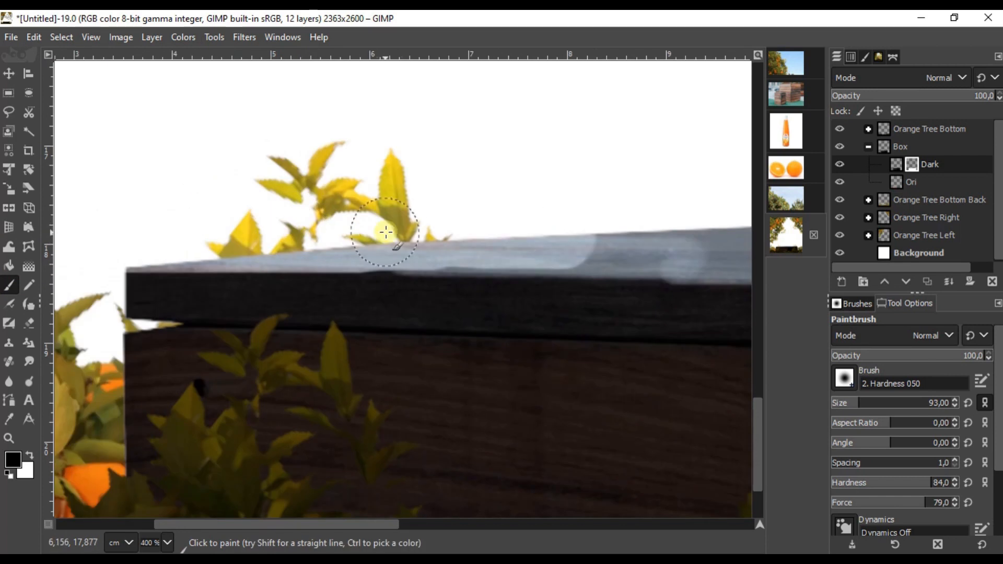
pyautogui.scroll(-4, 389, 243)
pyautogui.press('m')
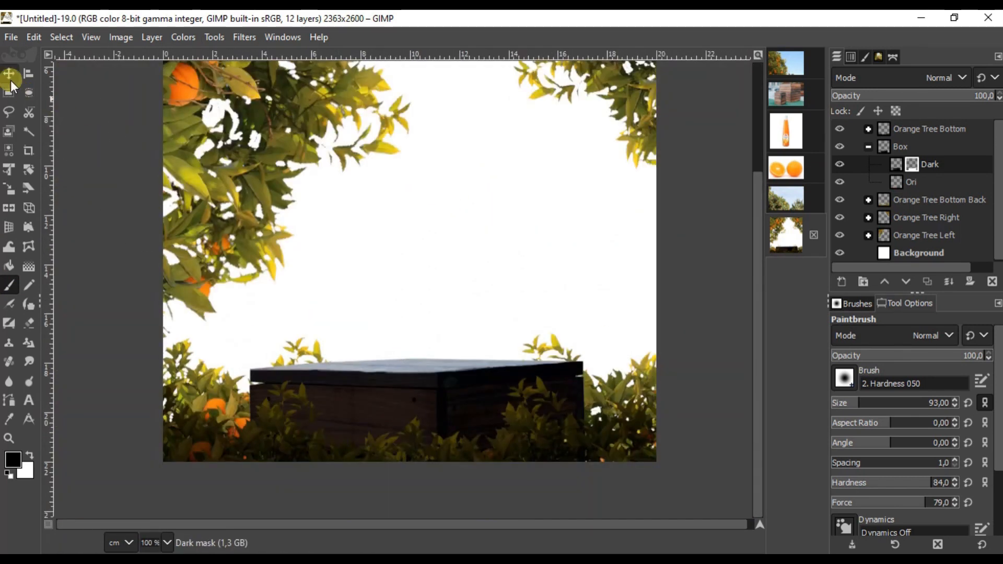
pyautogui.scroll(-1, 395, 332)
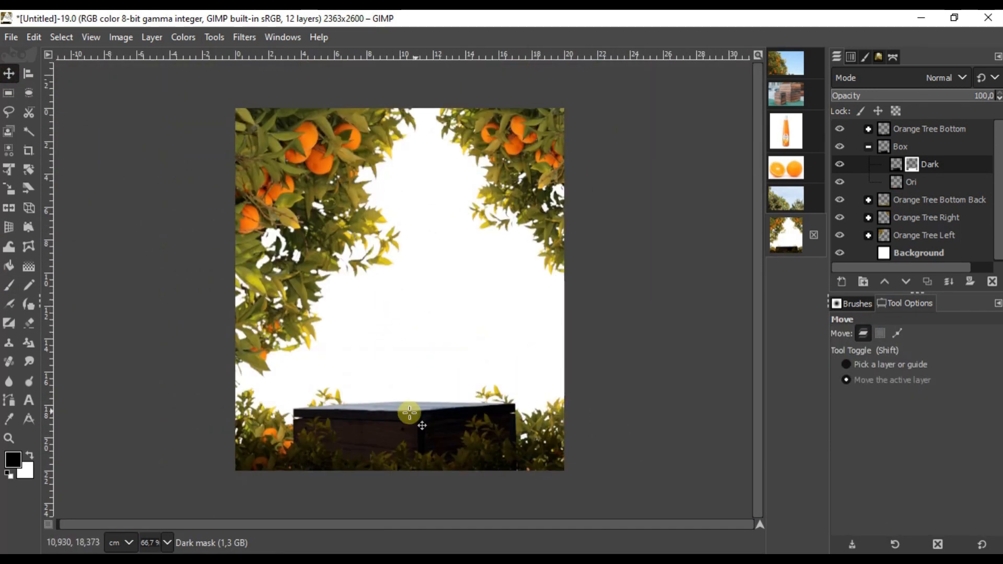
pyautogui.scroll(2, 463, 382)
pyautogui.scroll(-2, 475, 354)
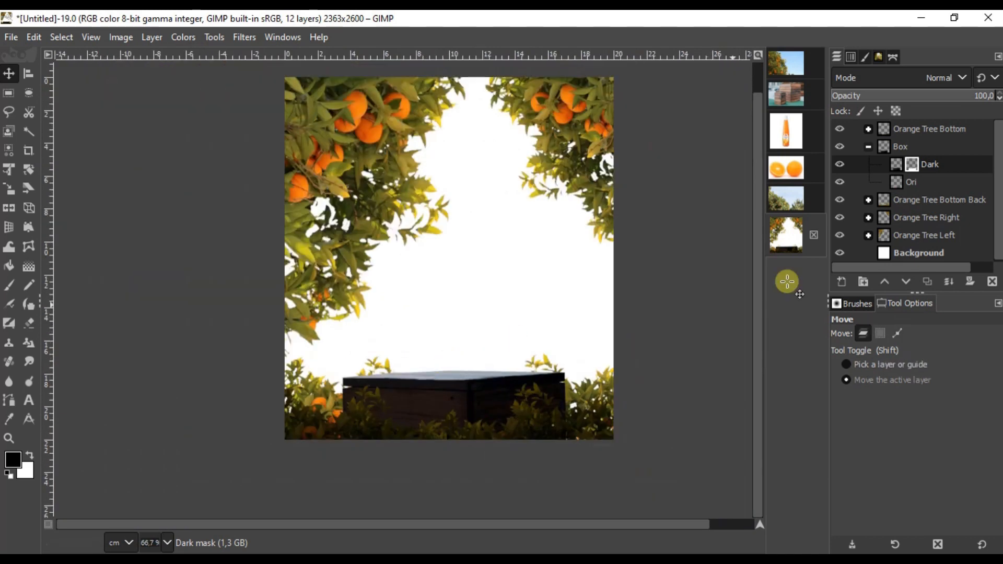
# - Rename the pasted layer in the Orange Tree Bottom Back group to Ori, then duplicate it and name the copy Dark
pyautogui.click(914, 199)
pyautogui.click(868, 147)
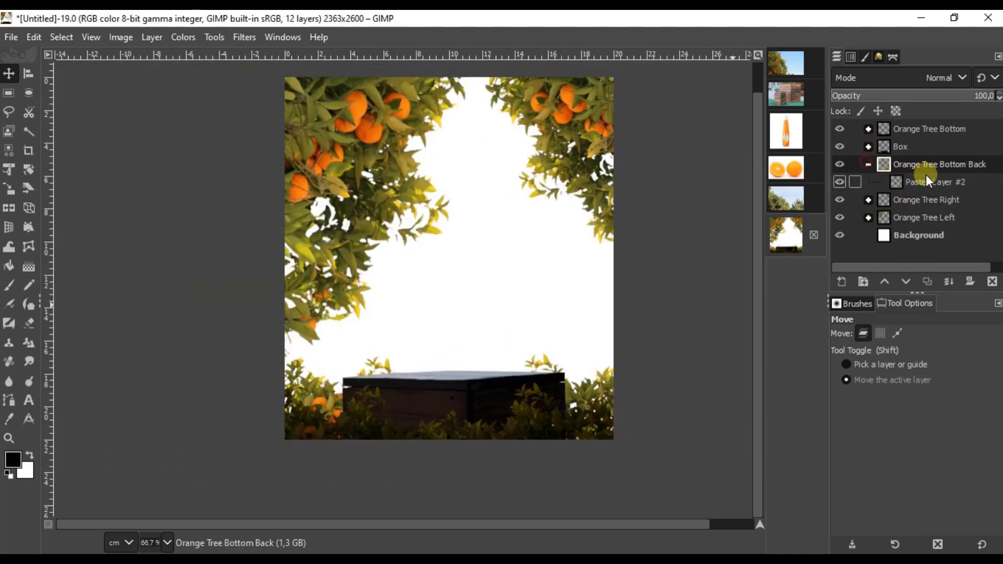
pyautogui.click(926, 182)
pyautogui.doubleClick(924, 182)
pyautogui.write('Ori')
pyautogui.press('Return')
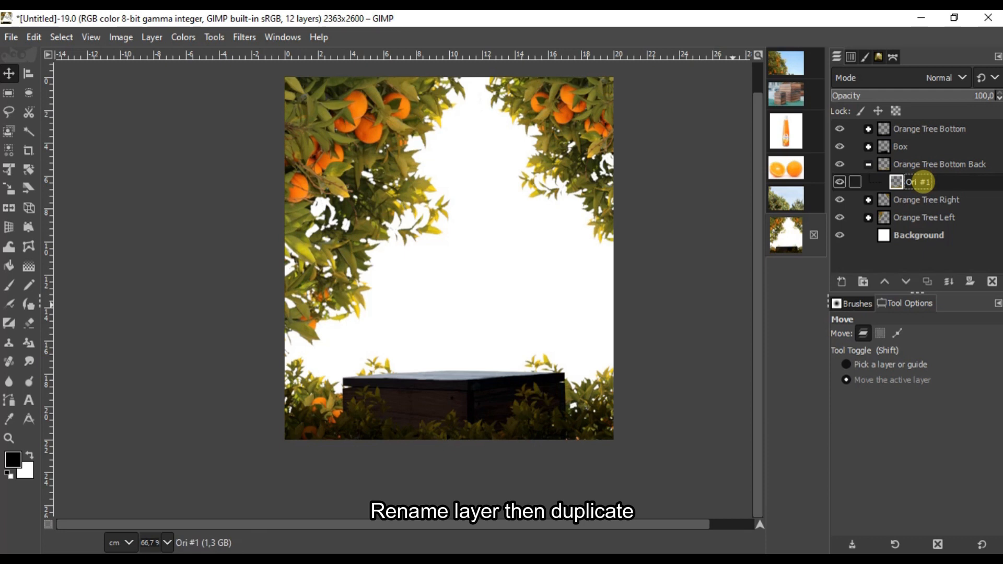
pyautogui.rightClick(923, 182)
pyautogui.click(831, 180)
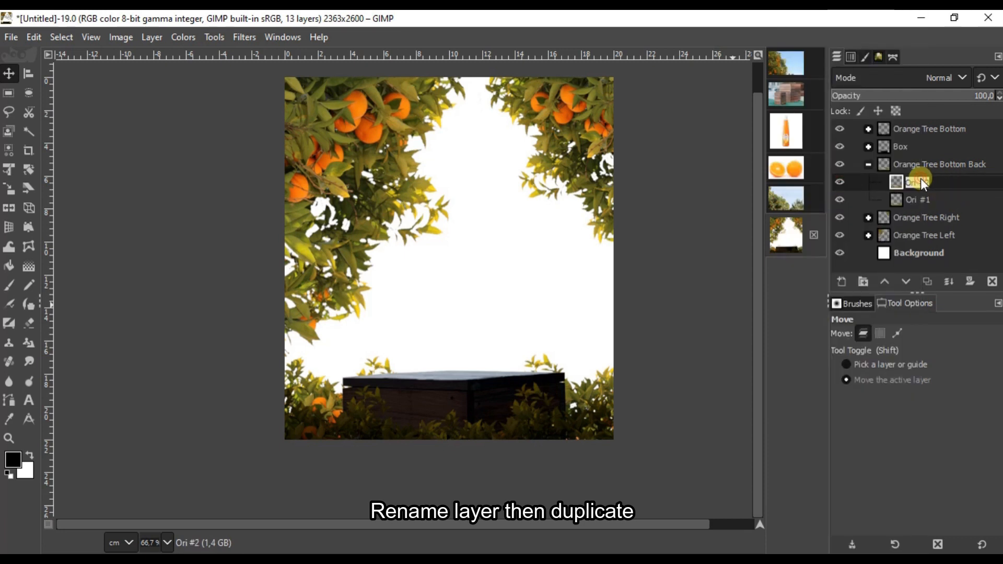
pyautogui.write('Dark')
# - Set the Dark #1 layer's Exposure to -3.198 and add a white (full opacity) layer mask to it
pyautogui.click(183, 36)
pyautogui.click(214, 151)
pyautogui.moveTo(710, 212); pyautogui.dragTo(703, 212)
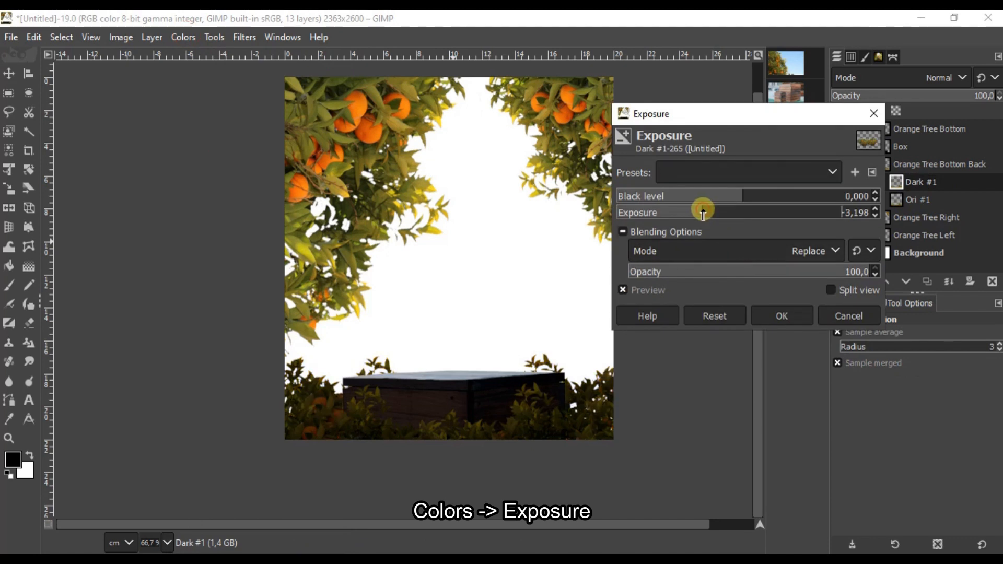
pyautogui.click(784, 313)
pyautogui.click(971, 282)
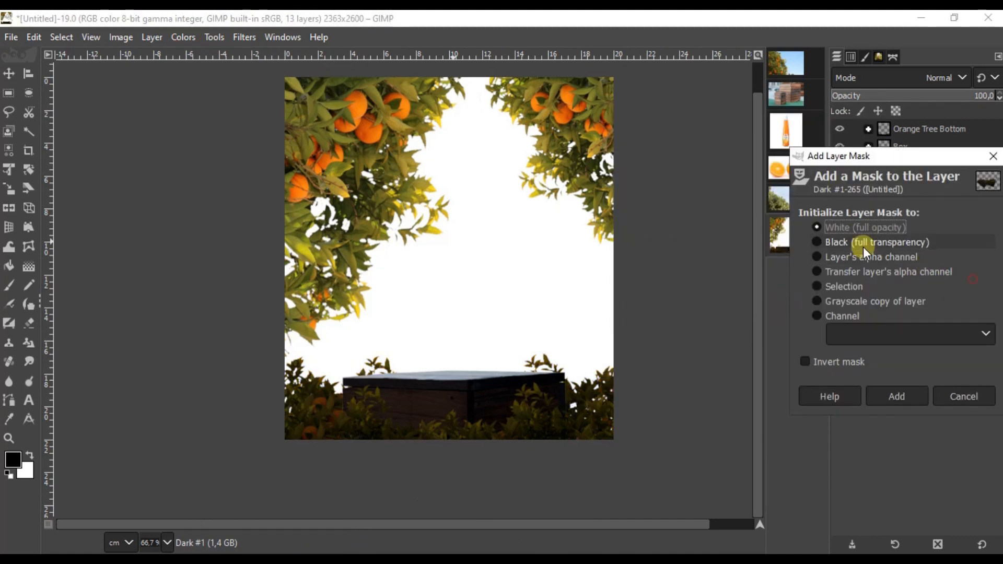
pyautogui.click(896, 394)
# - Set up the Airbrush with opacity 100, hardness 50, force 50 and size 227
pyautogui.click(11, 290)
pyautogui.click(9, 305)
pyautogui.scroll(2, 382, 350)
pyautogui.moveTo(959, 358); pyautogui.dragTo(1002, 357)
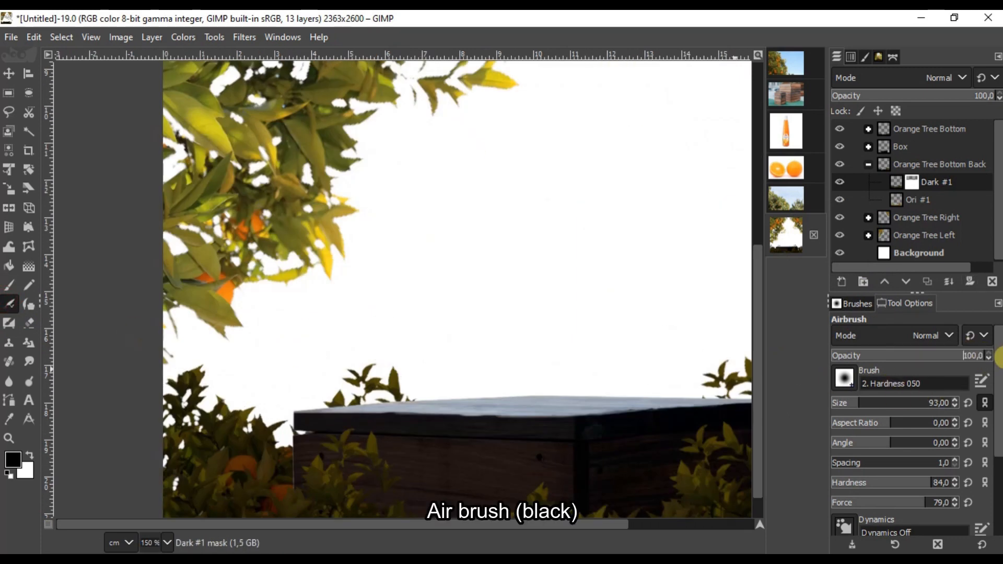
pyautogui.click(969, 483)
pyautogui.click(969, 503)
pyautogui.click(879, 403)
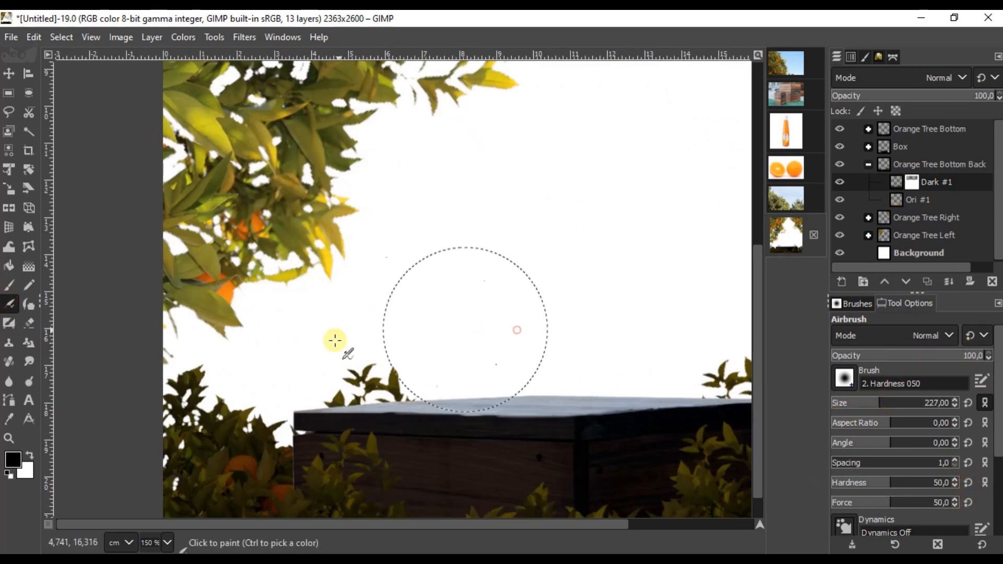
# - Airbrush black on the Dark #1 mask over the upper leaves behind and on both sides of the crate to lighten them
pyautogui.moveTo(356, 374); pyautogui.dragTo(397, 372)
pyautogui.scroll(1, 397, 371)
pyautogui.moveTo(157, 400); pyautogui.dragTo(208, 425)
pyautogui.moveTo(674, 421); pyautogui.dragTo(484, 343)
pyautogui.moveTo(600, 337); pyautogui.dragTo(711, 327)
pyautogui.moveTo(747, 360); pyautogui.dragTo(442, 352)
pyautogui.moveTo(445, 354); pyautogui.dragTo(547, 317)
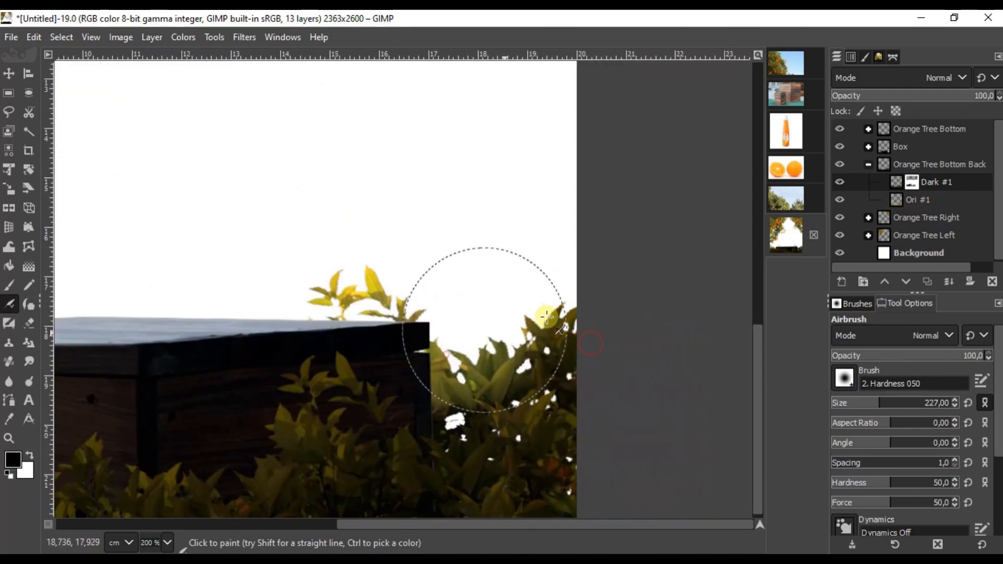
pyautogui.scroll(-4, 291, 291)
pyautogui.scroll(1, 260, 349)
pyautogui.press('m')
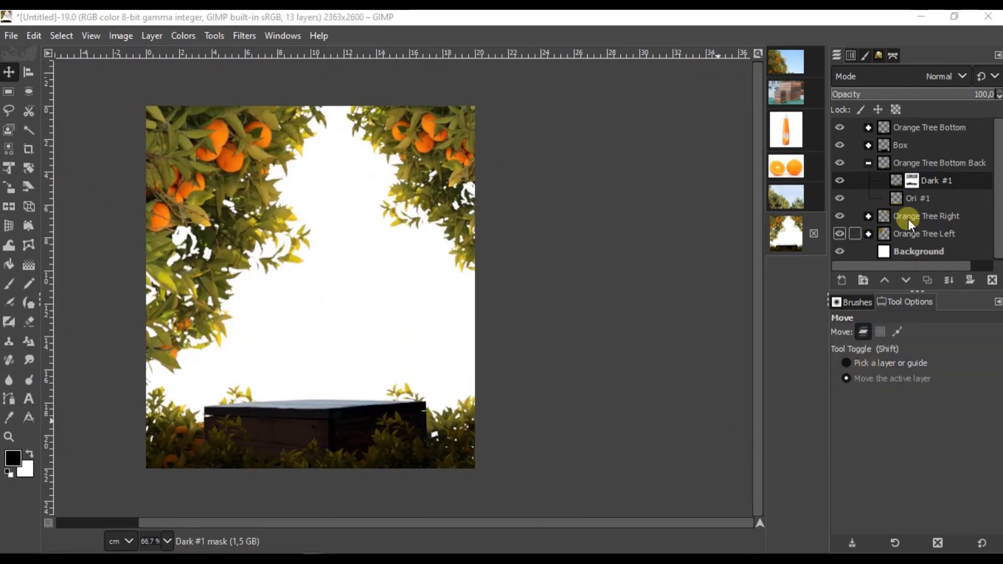
# - Collapse the Orange Tree Bottom Back group and expand the Orange Tree Right group
pyautogui.click(876, 165)
pyautogui.click(868, 162)
pyautogui.click(944, 181)
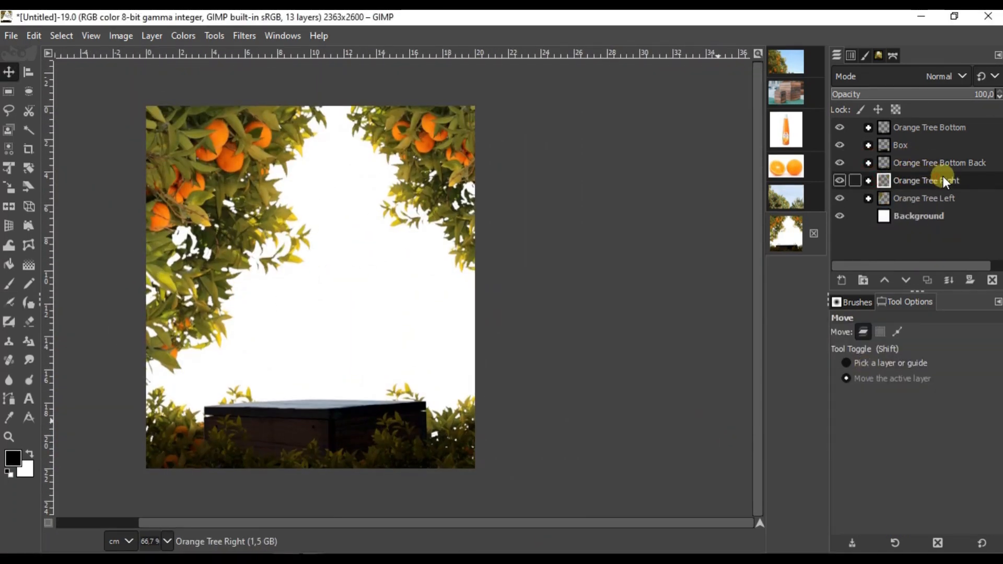
pyautogui.click(868, 181)
pyautogui.click(924, 199)
pyautogui.click(863, 280)
pyautogui.doubleClick(923, 200)
pyautogui.write('Dark #2')
pyautogui.press('Return')
pyautogui.scroll(-1, 611, 166)
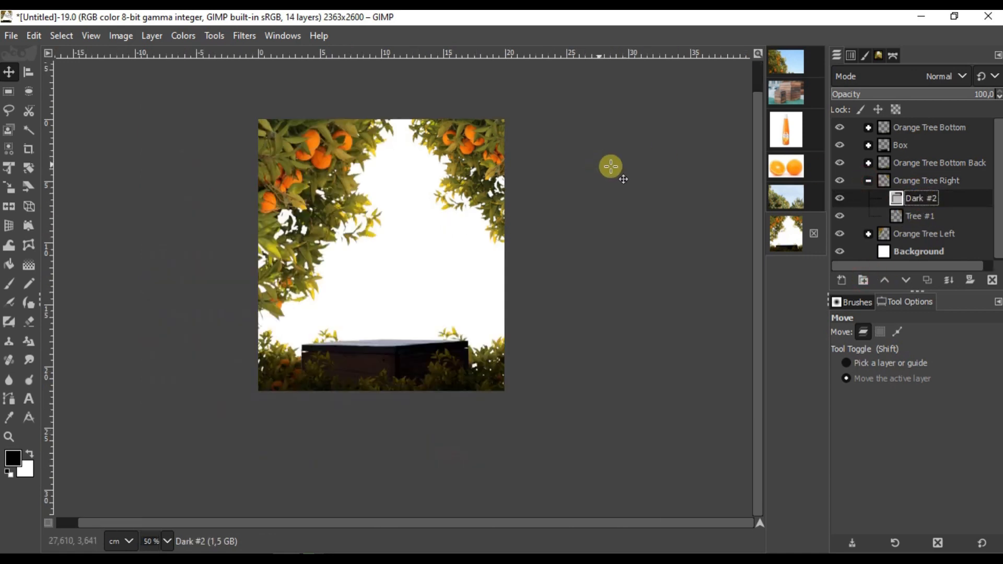
pyautogui.click(183, 36)
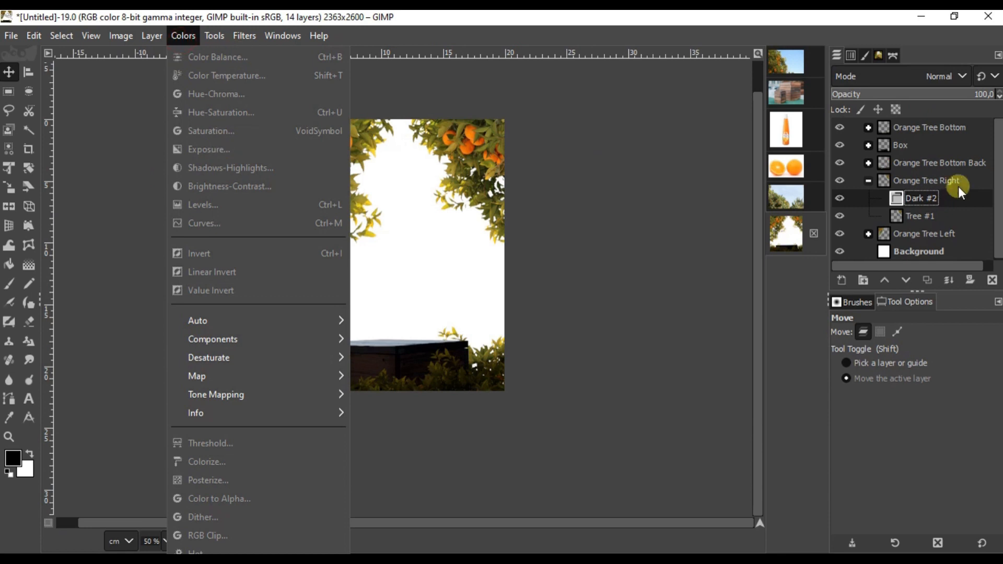
pyautogui.click(935, 199)
pyautogui.rightClick(928, 201)
pyautogui.click(815, 246)
# - Duplicate the Tree #1 layer in the Orange Tree Right group and name the copy Dark #2
pyautogui.rightClick(920, 201)
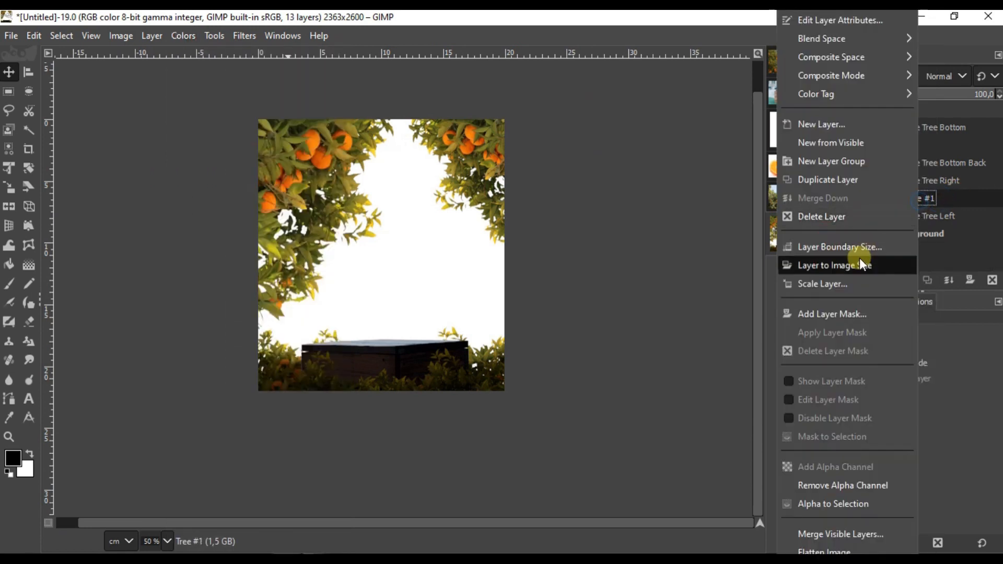
pyautogui.click(820, 179)
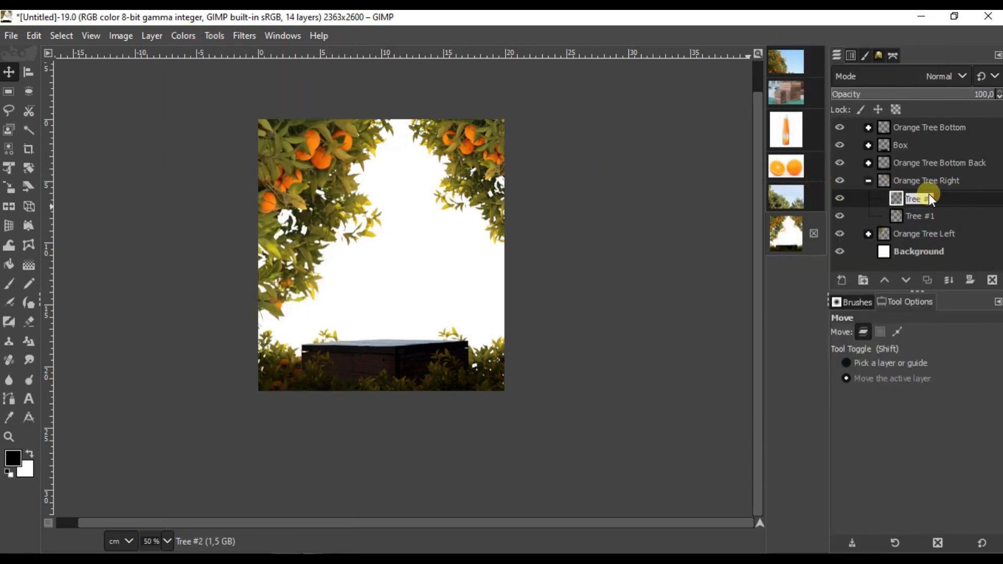
# - Set the Dark #2 layer's Exposure to -2.500 and add a white layer mask to it
pyautogui.click(183, 35)
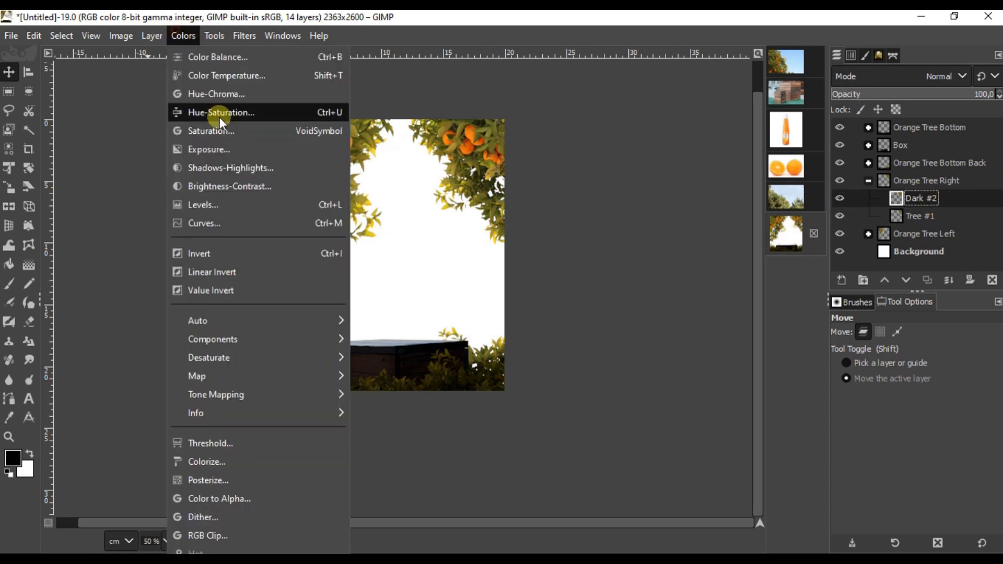
pyautogui.click(231, 147)
pyautogui.moveTo(721, 211); pyautogui.dragTo(712, 211)
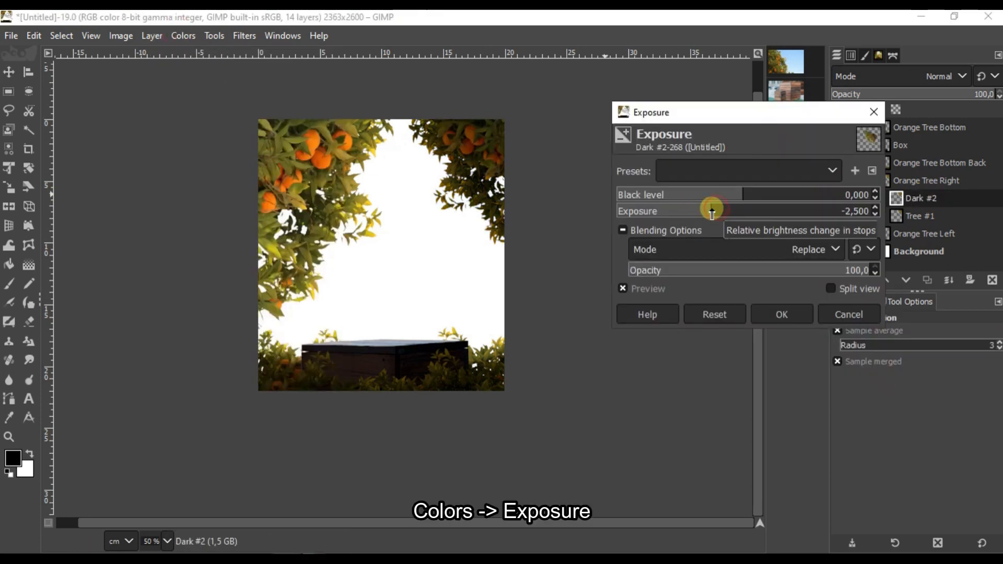
pyautogui.click(756, 311)
pyautogui.click(971, 281)
pyautogui.click(901, 406)
# - Paint black on the Dark #2 mask along the right tree's inner edge with the Airbrush and Paintbrush, then collapse the Orange Tree Right group
pyautogui.press('a')
pyautogui.press('1')
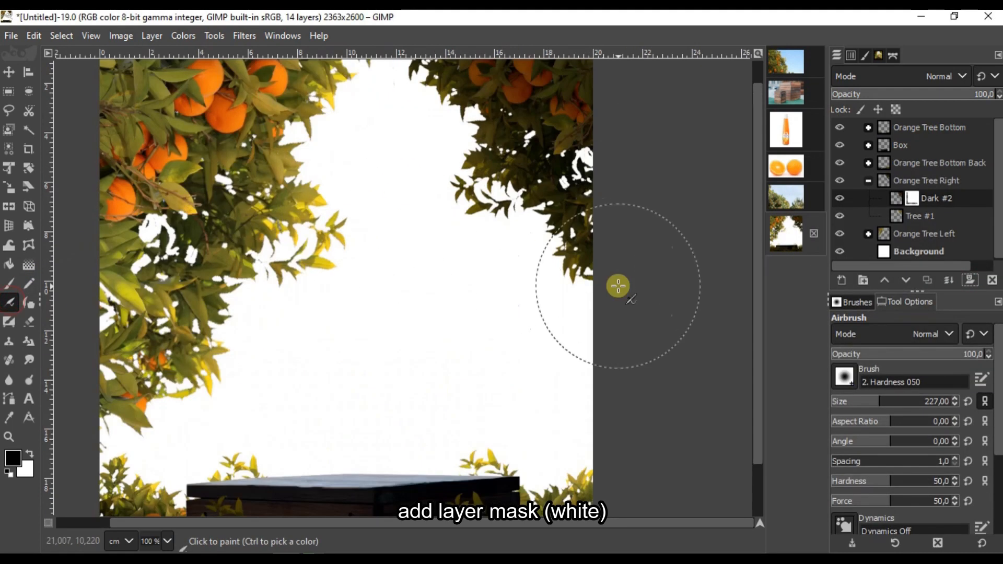
pyautogui.scroll(3, 463, 73)
pyautogui.moveTo(461, 179); pyautogui.dragTo(466, 240)
pyautogui.scroll(-4, 418, 212)
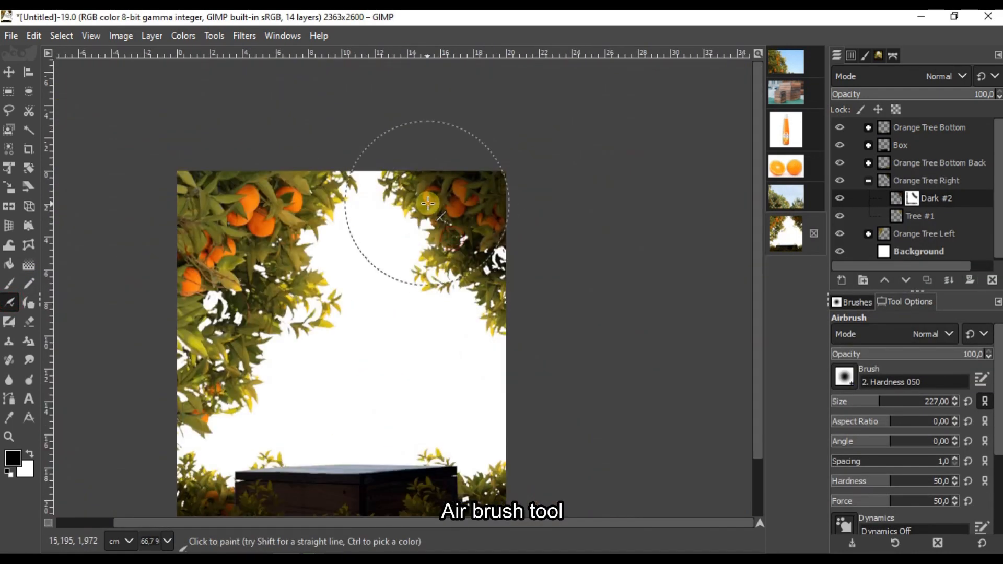
pyautogui.moveTo(426, 204); pyautogui.dragTo(470, 267)
pyautogui.scroll(4, 484, 314)
pyautogui.click(522, 354)
pyautogui.click(10, 284)
pyautogui.moveTo(358, 99); pyautogui.dragTo(515, 259)
pyautogui.scroll(-5, 589, 289)
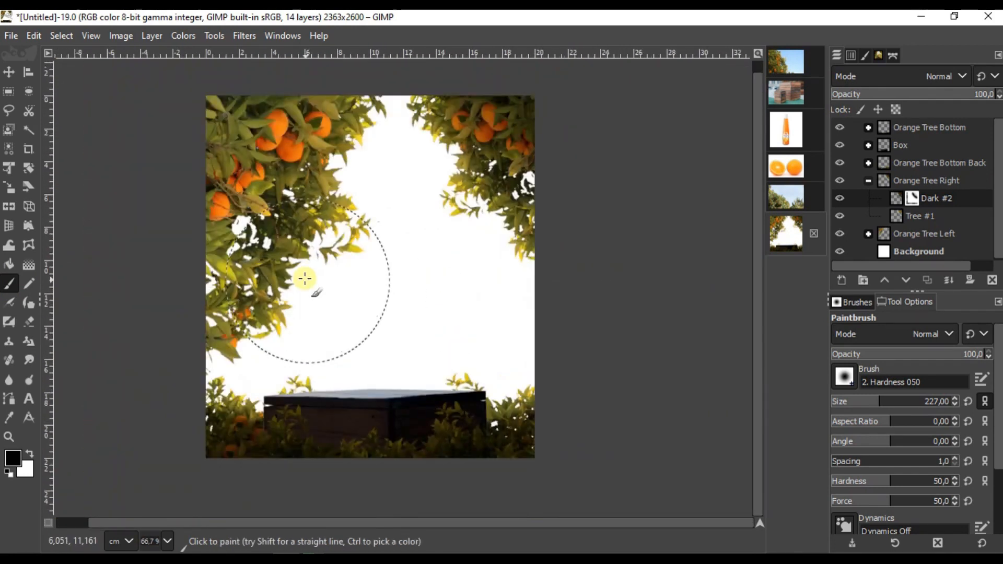
pyautogui.click(8, 72)
pyautogui.click(868, 181)
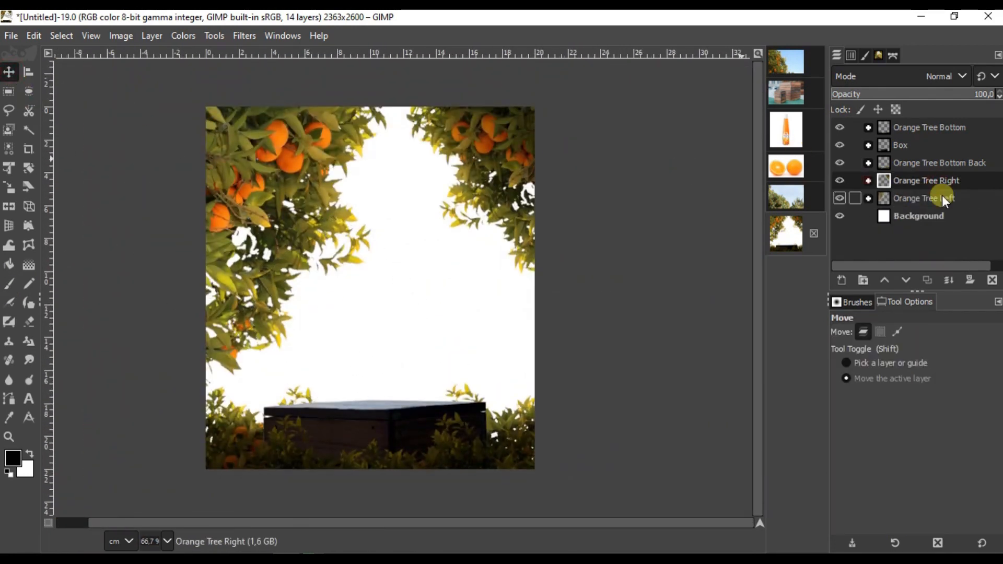
# - Duplicate the Tree layer in the Orange Tree Left group and name the copy Dark #3
pyautogui.click(942, 196)
pyautogui.click(869, 198)
pyautogui.click(920, 217)
pyautogui.rightClick(920, 216)
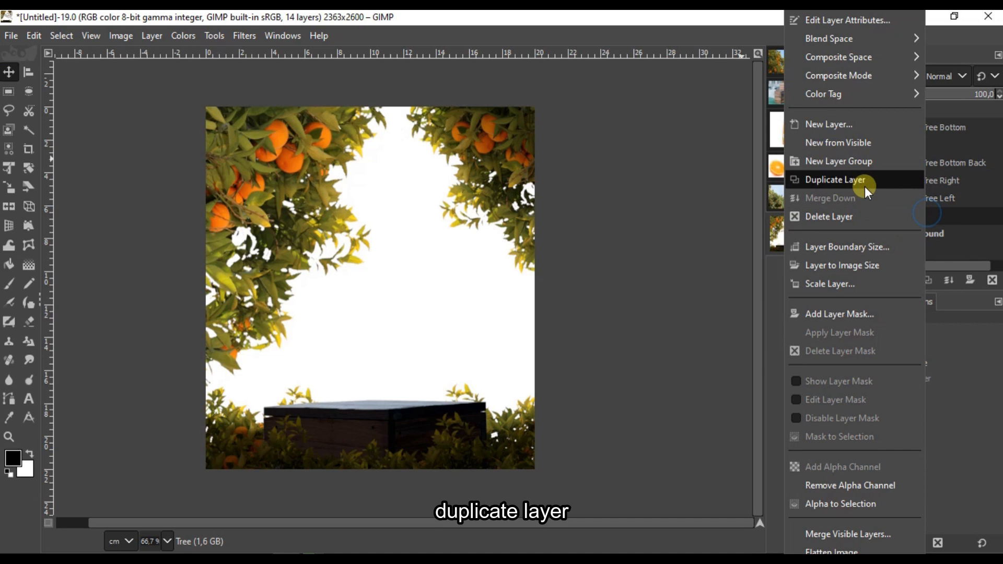
pyautogui.click(862, 180)
pyautogui.doubleClick(931, 216)
pyautogui.write('Dark #3')
pyautogui.press('Return')
# - Set the Dark #3 layer's Exposure to -2.674 and add a layer mask to it
pyautogui.click(183, 36)
pyautogui.click(219, 148)
pyautogui.moveTo(701, 212); pyautogui.dragTo(698, 212)
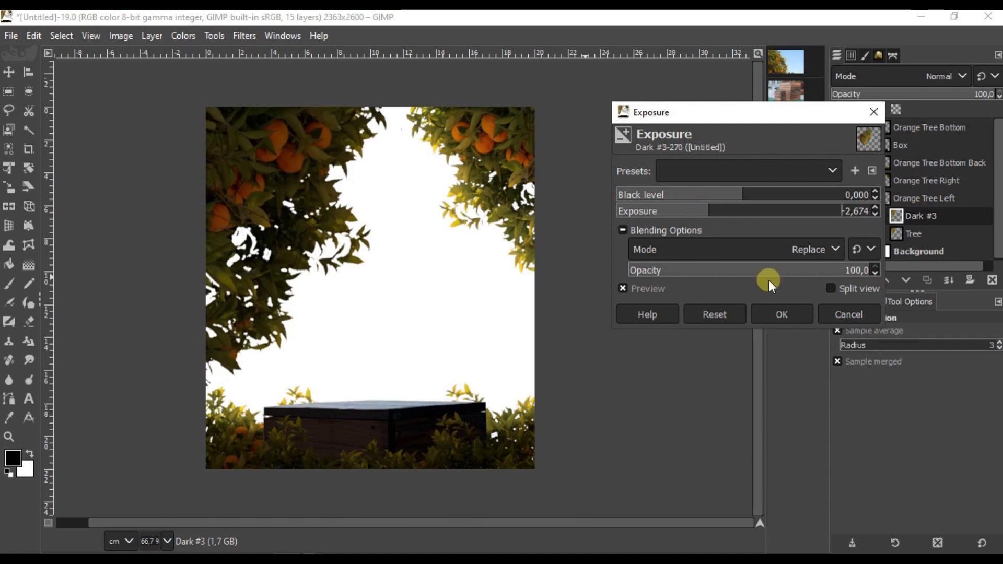
pyautogui.click(782, 315)
pyautogui.click(971, 280)
pyautogui.click(896, 400)
# - Airbrush black on the Dark #3 mask along the left tree's inner foliage edge, then collapse the Orange Tree Left group
pyautogui.click(11, 304)
pyautogui.scroll(1, 271, 356)
pyautogui.moveTo(286, 334)
pyautogui.mouseDown()
pyautogui.moveTo(178, 374)
pyautogui.moveTo(309, 257)
pyautogui.moveTo(352, 195)
pyautogui.mouseUp()
pyautogui.scroll(3, 372, 100)
pyautogui.scroll(3, 470, 379)
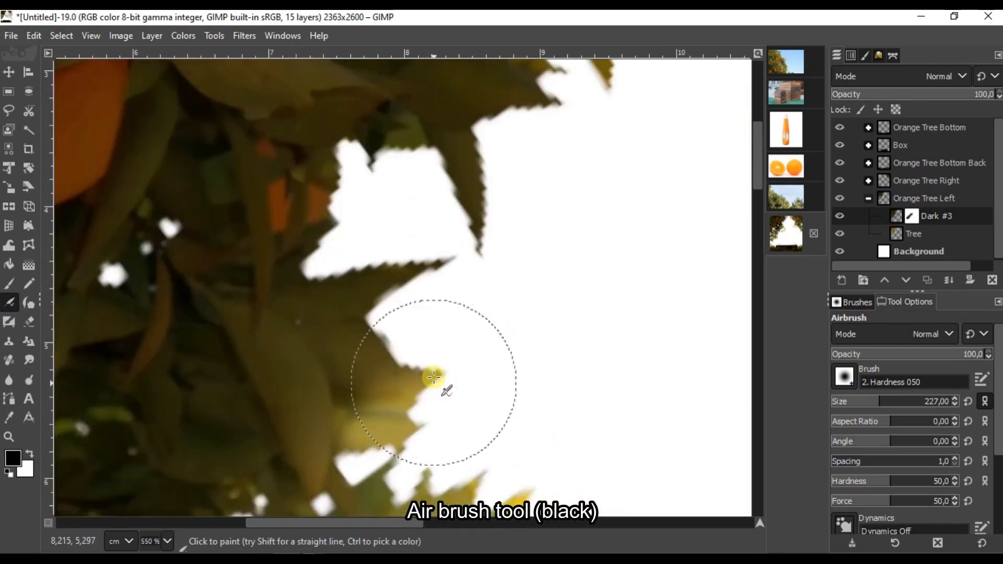
pyautogui.scroll(-3, 459, 291)
pyautogui.scroll(2, 405, 408)
pyautogui.scroll(-6, 434, 329)
pyautogui.scroll(1, 447, 227)
pyautogui.scroll(-1, 532, 241)
pyautogui.scroll(2, 532, 241)
pyautogui.press('m')
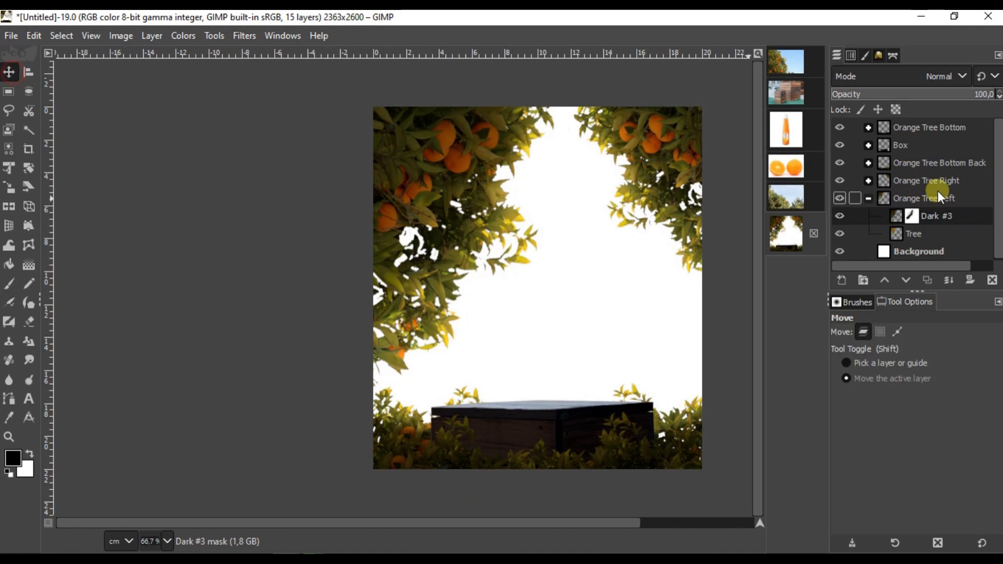
pyautogui.click(869, 196)
# - Create a layer group named Background directly above the white Background layer
pyautogui.click(904, 212)
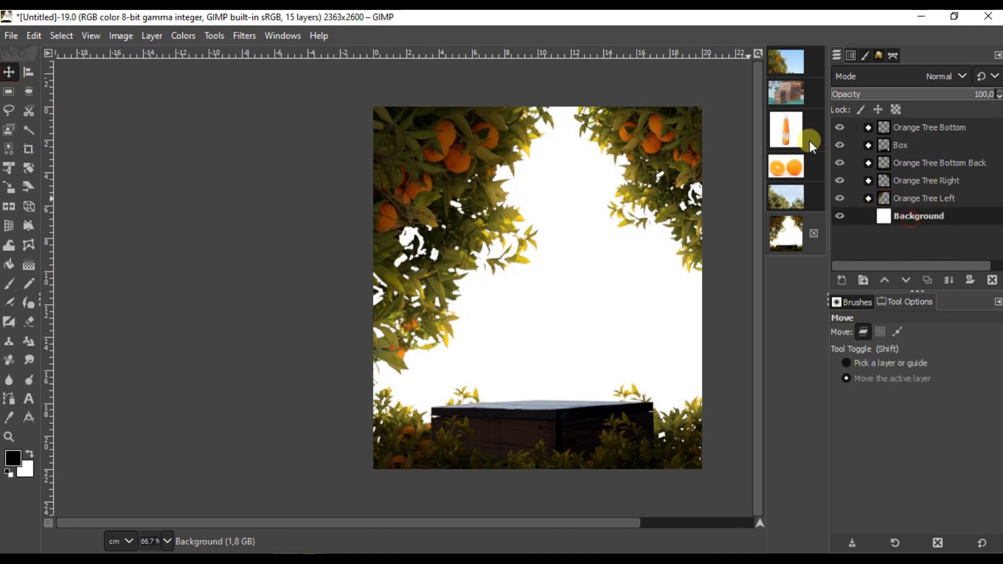
pyautogui.click(863, 281)
pyautogui.doubleClick(924, 215)
pyautogui.write('Ba')
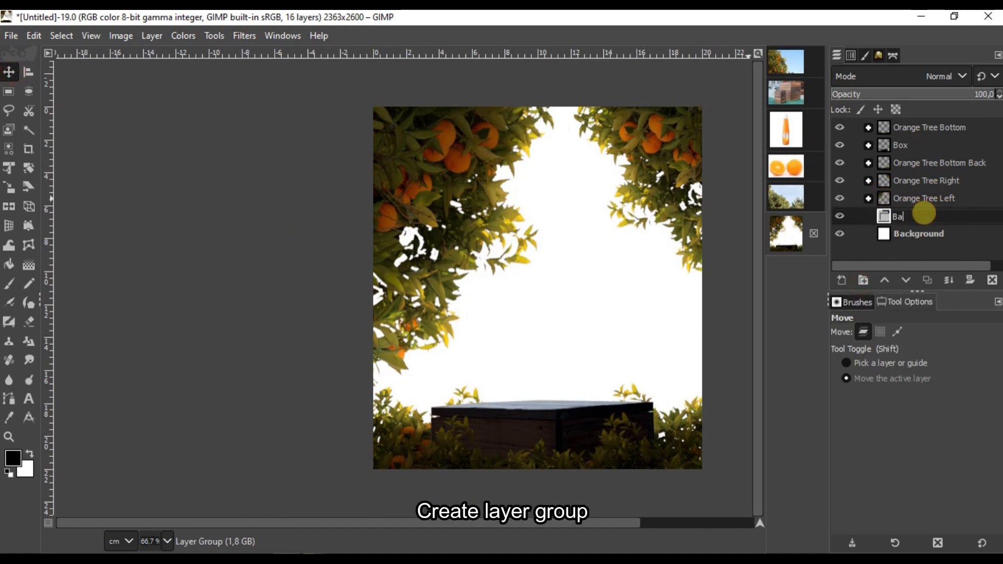
pyautogui.write('ckground')
pyautogui.press('Return')
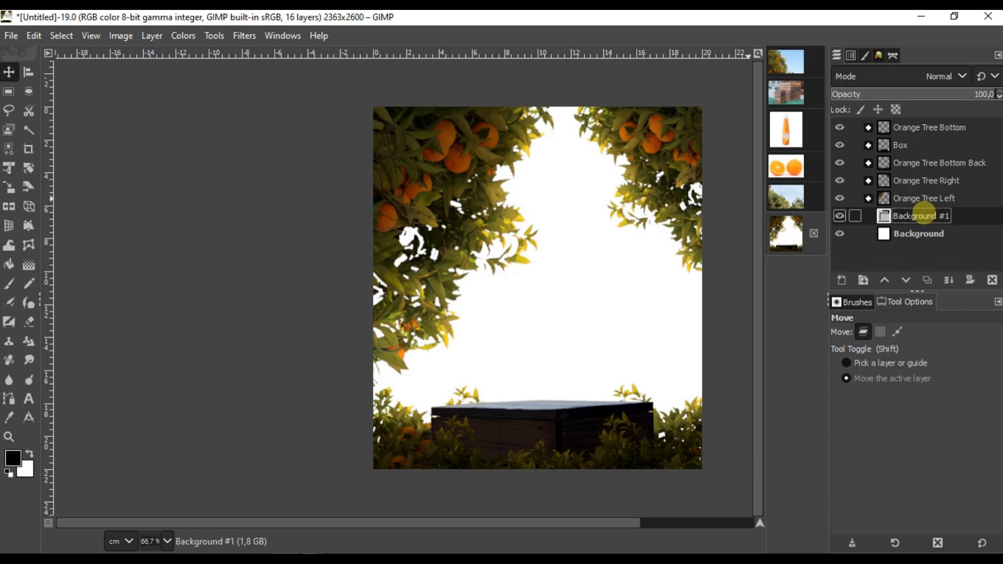
# - Copy the fantastic-scene-orange-tree photo, paste it into the composition as a new layer and place it inside the Background #1 group
pyautogui.click(786, 196)
pyautogui.rightClick(322, 281)
pyautogui.moveTo(345, 314)
pyautogui.click(461, 140)
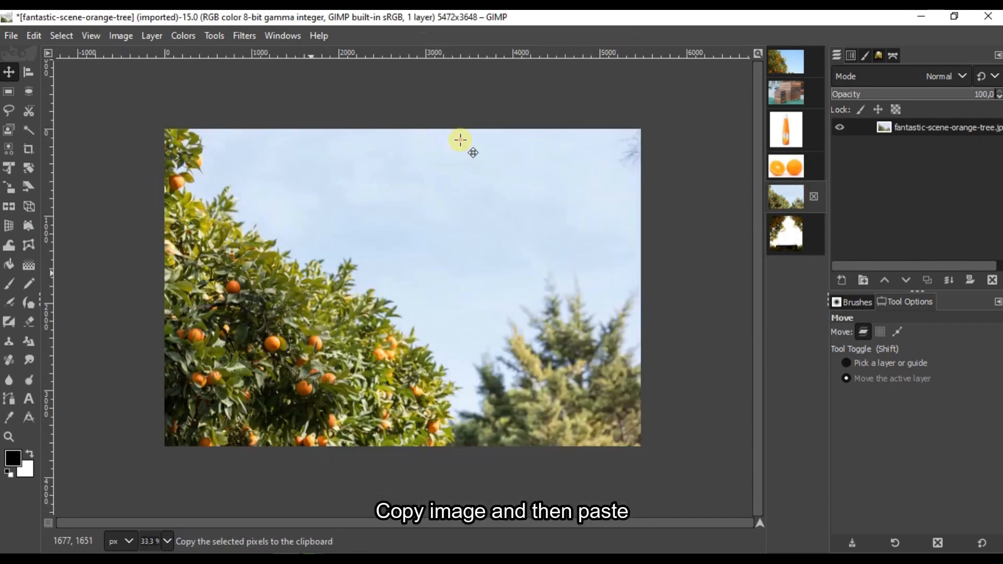
pyautogui.click(787, 234)
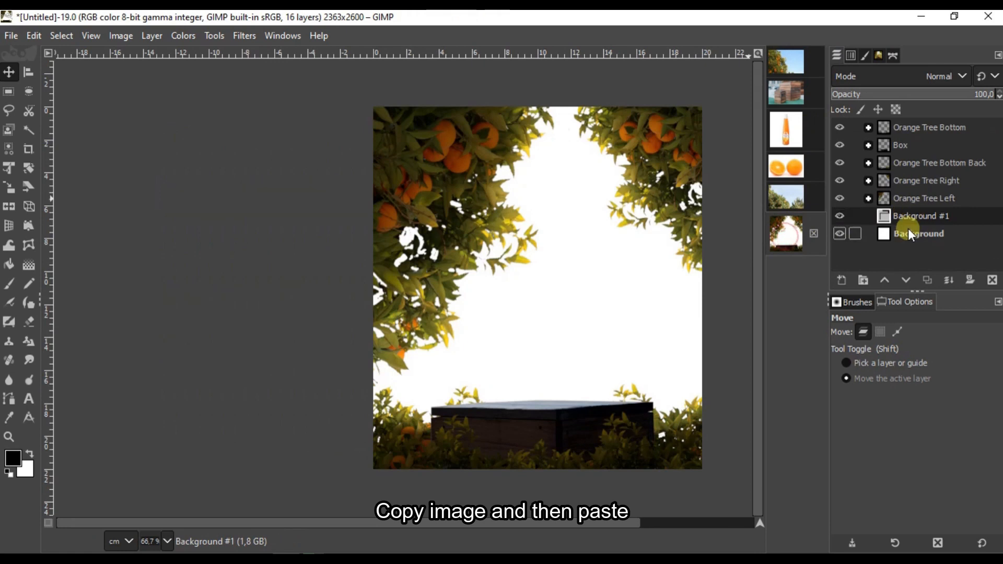
pyautogui.rightClick(626, 256)
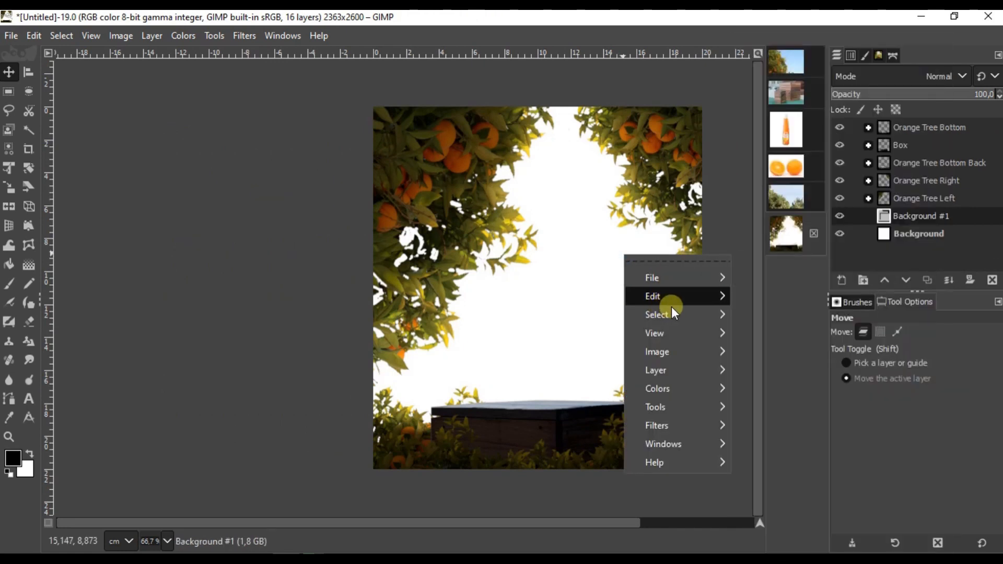
pyautogui.moveTo(679, 297)
pyautogui.click(763, 234)
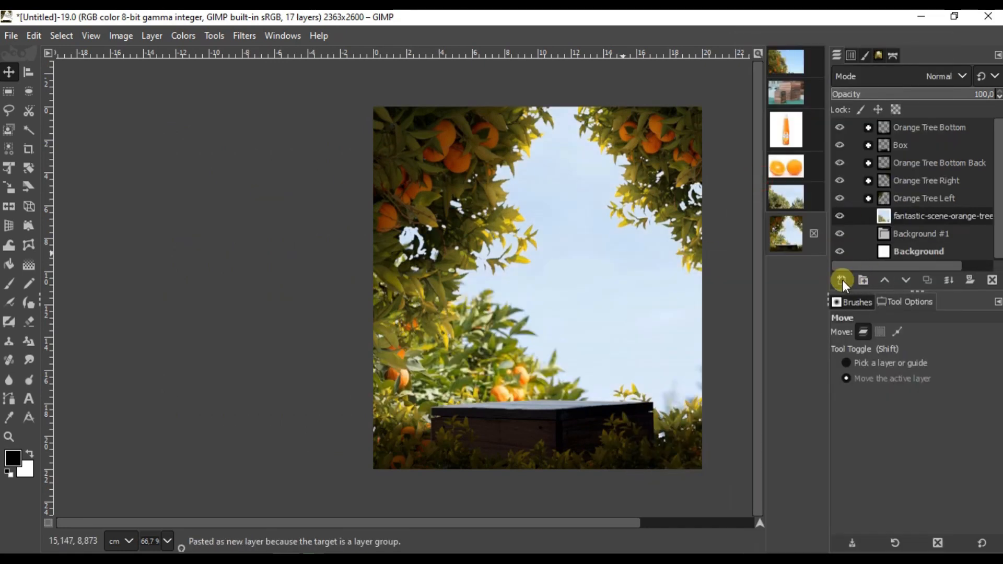
pyautogui.moveTo(918, 222)
pyautogui.mouseDown()
pyautogui.moveTo(926, 233)
pyautogui.moveTo(904, 235)
pyautogui.mouseUp()
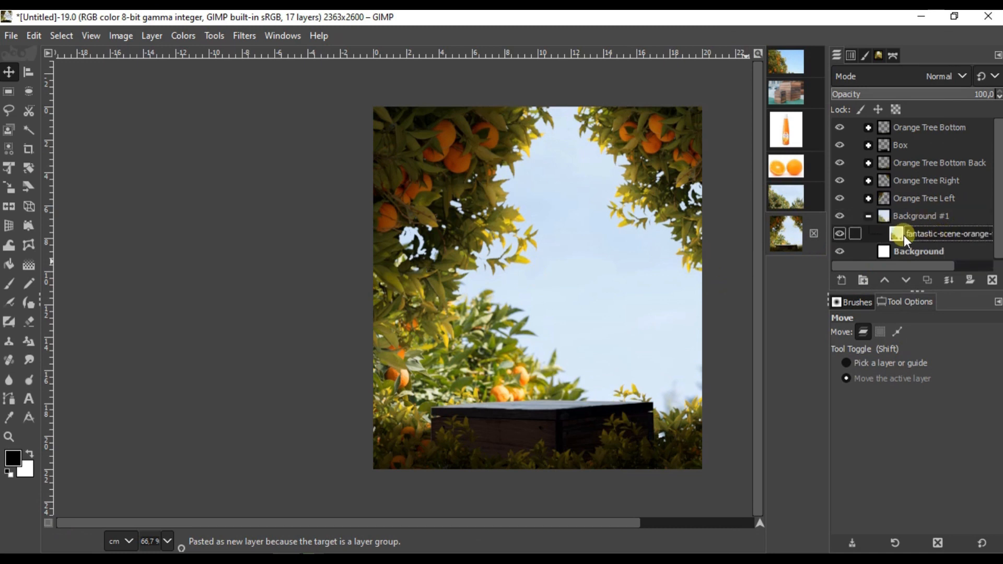
# - Rotate the pasted orange-tree photo about 34° counter-clockwise with Unified Transform and position it behind the framing trees
pyautogui.click(9, 167)
pyautogui.click(593, 287)
pyautogui.scroll(-4, 589, 293)
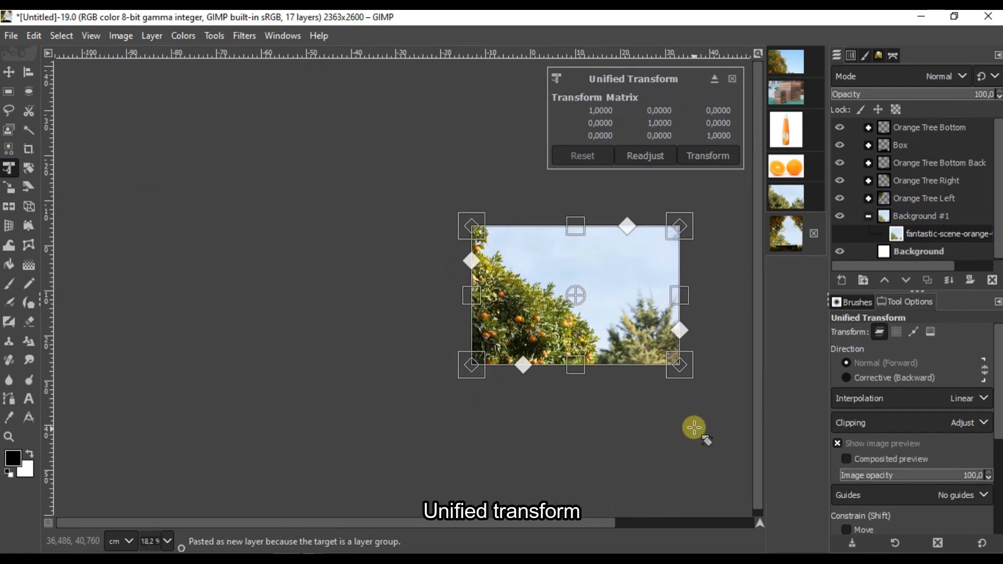
pyautogui.moveTo(696, 427); pyautogui.dragTo(724, 338)
pyautogui.moveTo(601, 324); pyautogui.dragTo(644, 310)
pyautogui.moveTo(683, 393); pyautogui.dragTo(694, 385)
pyautogui.moveTo(637, 313); pyautogui.dragTo(634, 312)
pyautogui.moveTo(691, 374); pyautogui.dragTo(687, 379)
pyautogui.moveTo(648, 301); pyautogui.dragTo(650, 291)
pyautogui.click(715, 156)
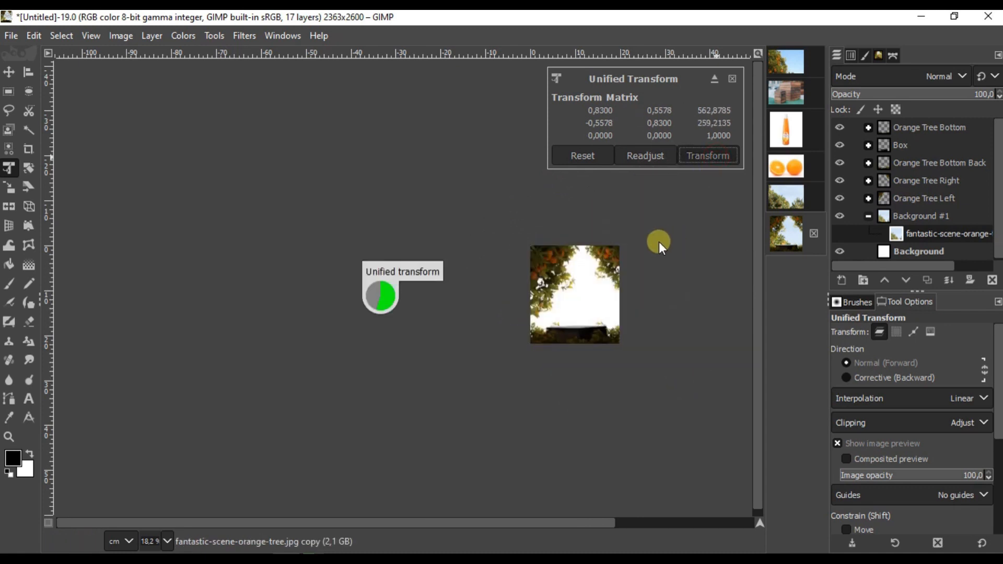
# - Reposition the rotated orchard photo and scale it down so its foliage fills the area behind the crate with sky above
pyautogui.scroll(3, 586, 305)
pyautogui.press('m')
pyautogui.moveTo(583, 306); pyautogui.dragTo(323, 320)
pyautogui.hotkey('shift', 't')
pyautogui.scroll(-1, 580, 330)
pyautogui.moveTo(621, 483); pyautogui.dragTo(536, 424)
pyautogui.moveTo(437, 344); pyautogui.dragTo(410, 351)
pyautogui.moveTo(611, 460); pyautogui.dragTo(454, 385)
pyautogui.click(701, 161)
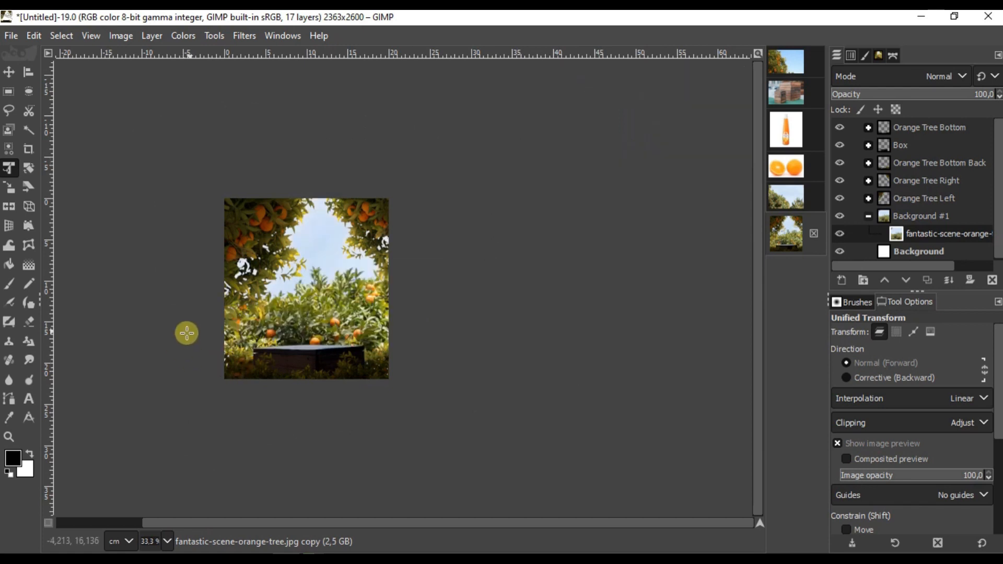
# - Apply a Gaussian Blur of about 11.93 in Size X and Size Y to the orchard photo layer
pyautogui.scroll(1, 213, 315)
pyautogui.press('m')
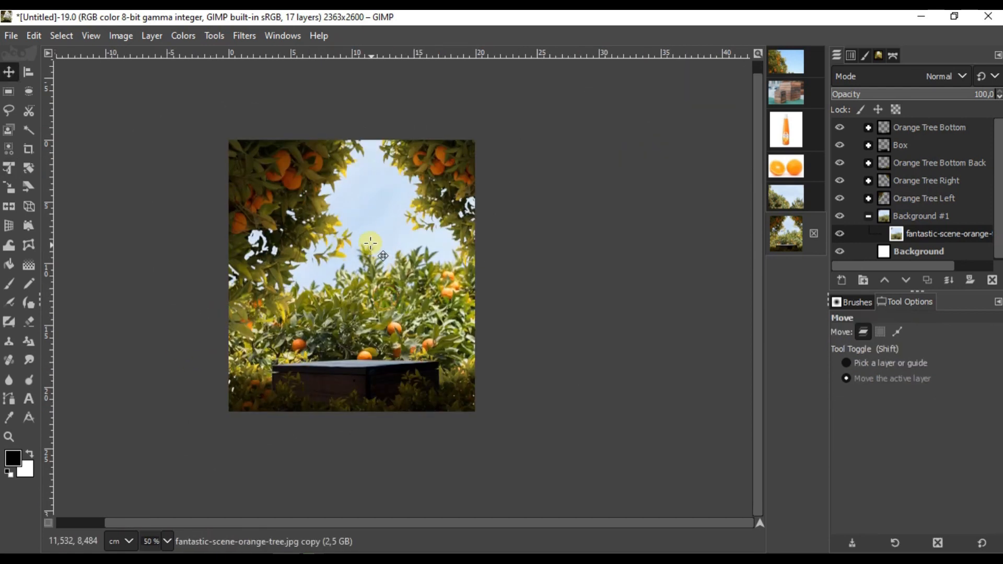
pyautogui.hotkey('alt', 'r')
pyautogui.moveTo(259, 141)
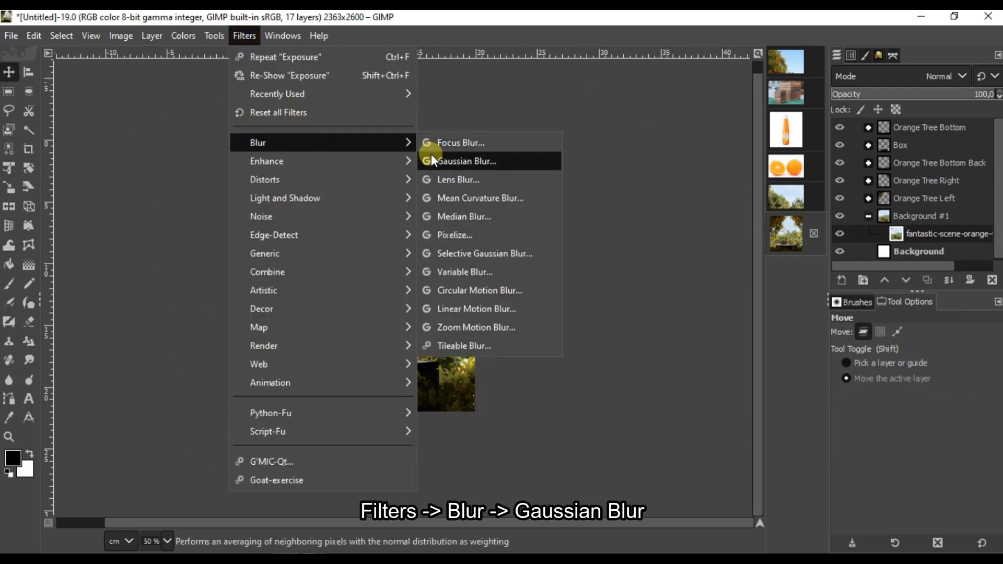
pyautogui.click(432, 152)
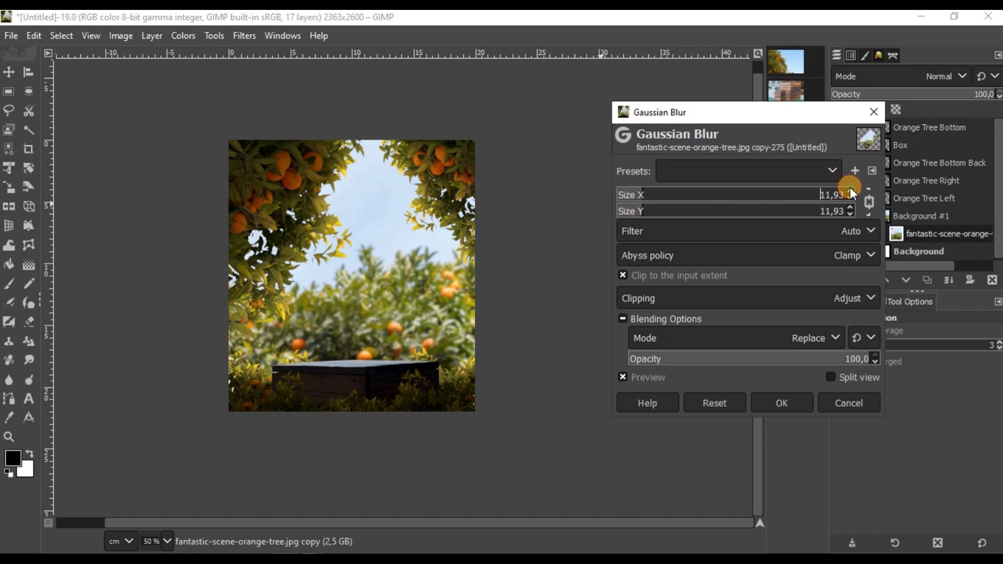
pyautogui.click(773, 397)
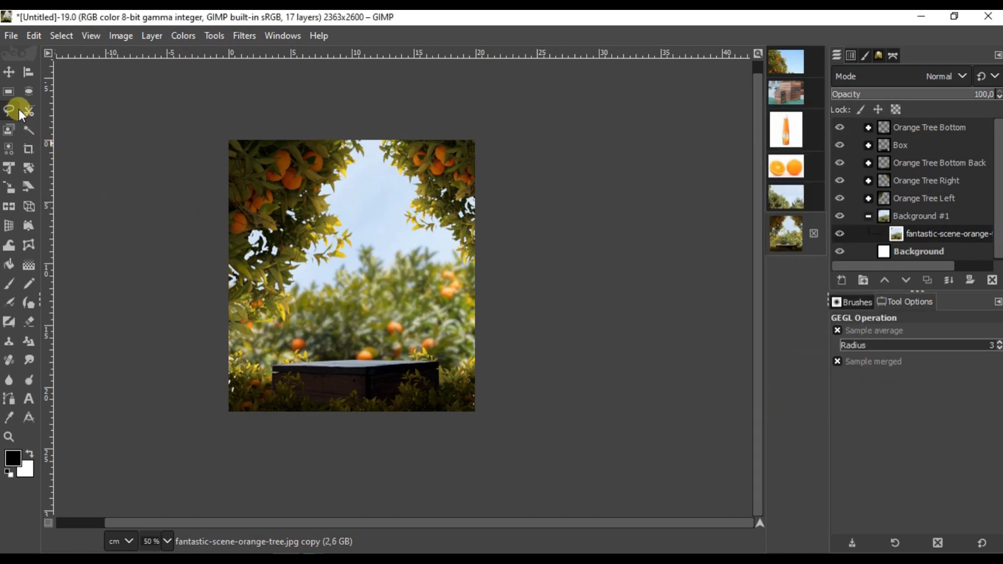
# - Crop the image to its full 2363 × 2600 px canvas to trim the layer parts beyond its edges
pyautogui.click(29, 149)
pyautogui.click(235, 147)
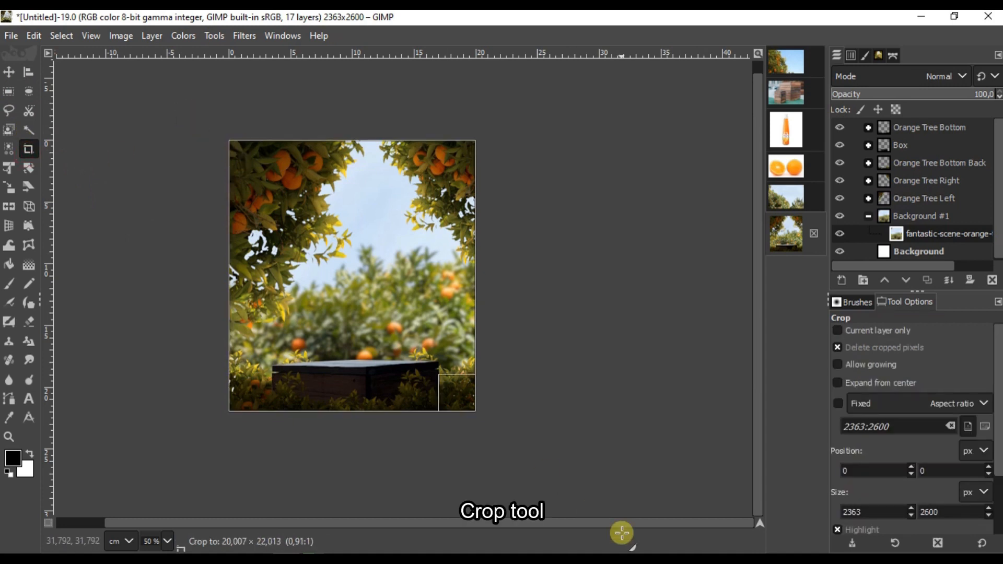
pyautogui.click(389, 280)
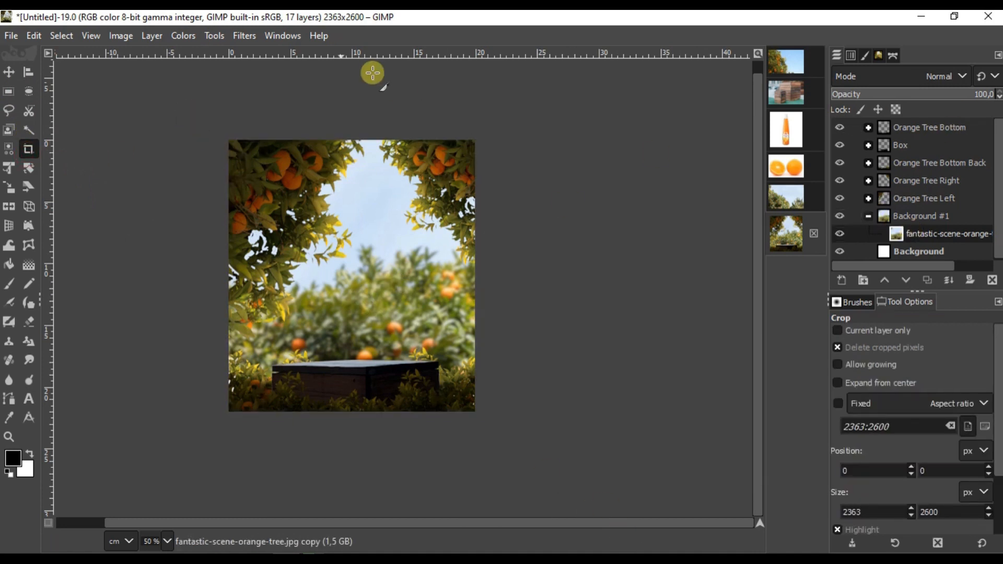
# - Raise the orchard photo layer's Saturation to a scale of 1.500
pyautogui.click(188, 34)
pyautogui.click(221, 131)
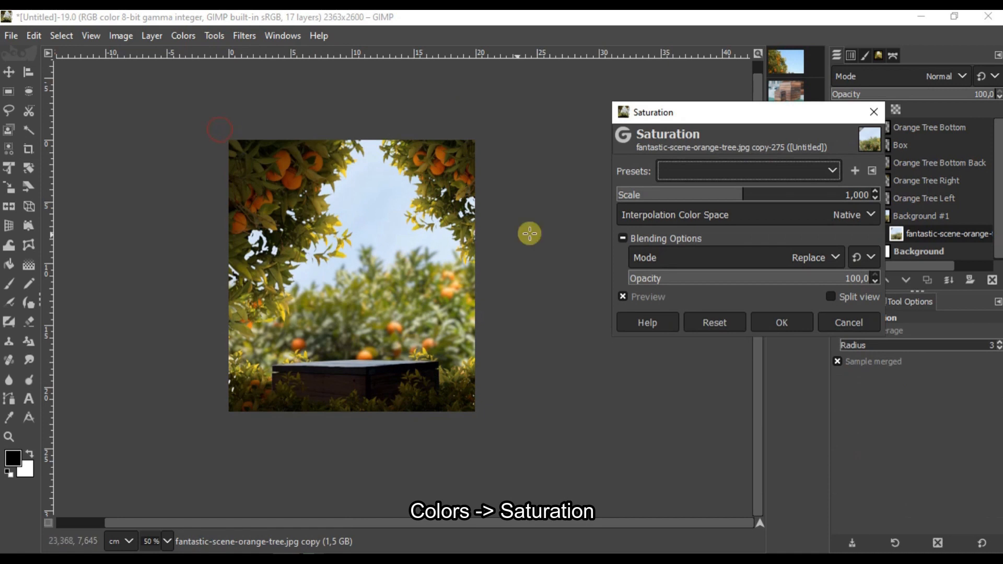
pyautogui.click(789, 194)
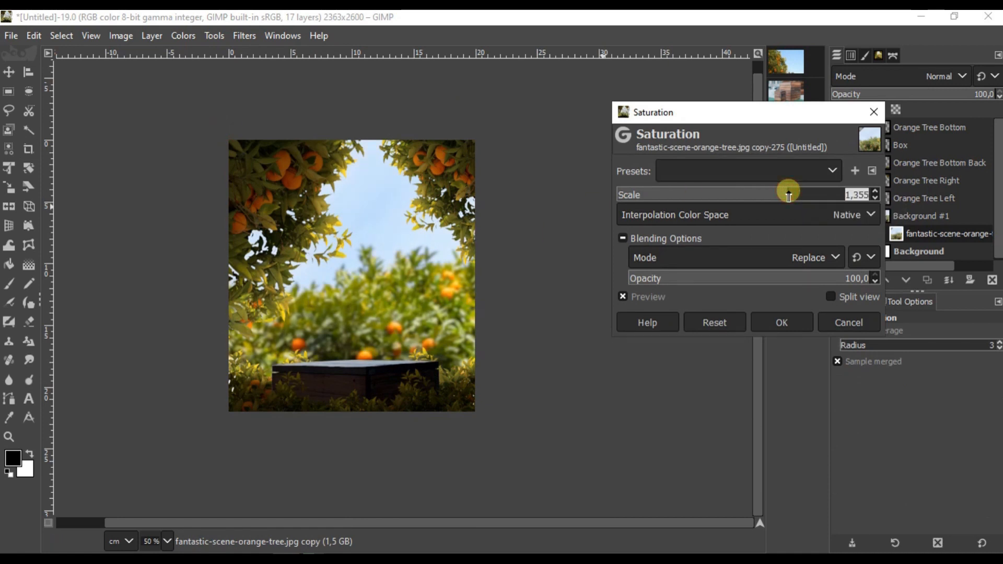
pyautogui.moveTo(785, 194); pyautogui.dragTo(858, 195)
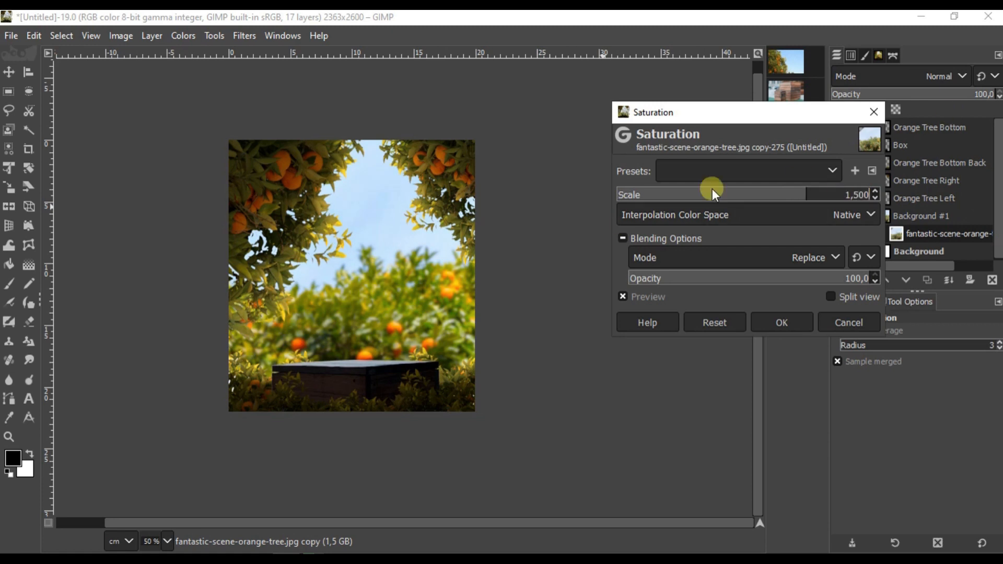
pyautogui.click(784, 322)
# - Repeat the Saturation filter on the Tree and Dark #3 layers in the Orange Tree Left group
pyautogui.click(868, 200)
pyautogui.click(909, 232)
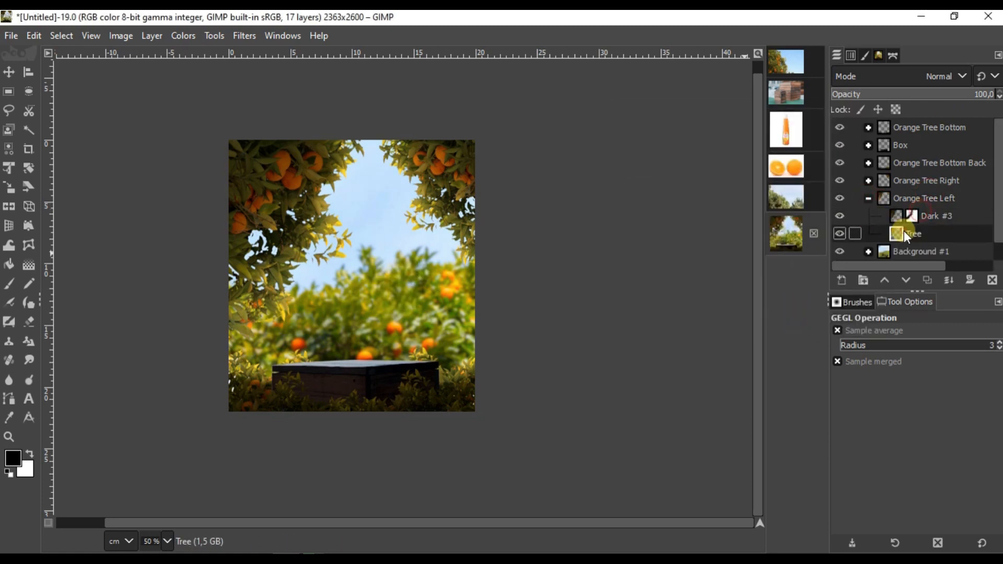
pyautogui.click(245, 36)
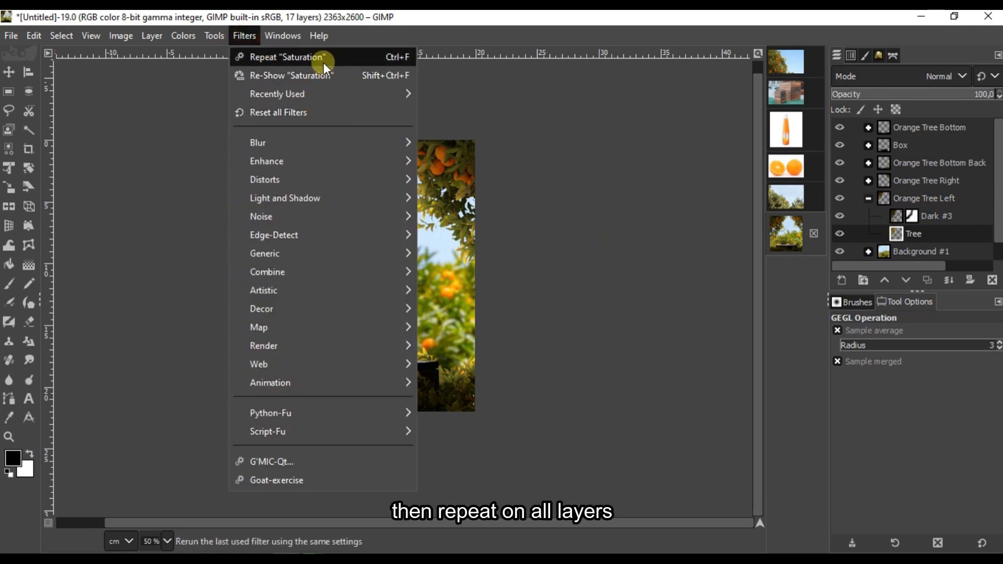
pyautogui.click(324, 58)
pyautogui.click(899, 216)
pyautogui.click(245, 36)
pyautogui.click(266, 56)
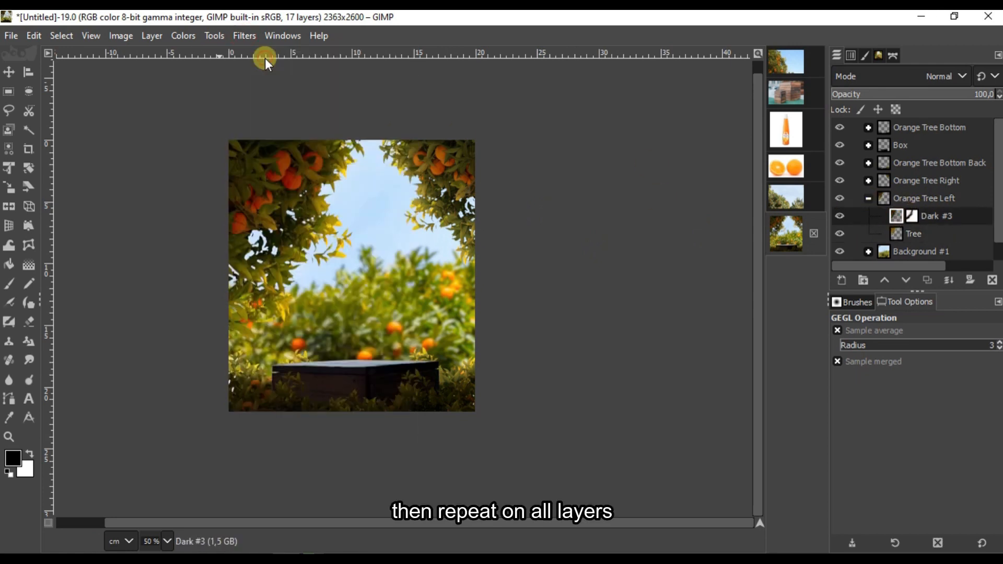
# - Collapse the Orange Tree Left group and repeat the Saturation filter on the Orange Tree Right group's layers
pyautogui.click(869, 199)
pyautogui.click(868, 180)
pyautogui.click(921, 198)
pyautogui.click(896, 199)
pyautogui.click(245, 36)
# - Repeat the Saturation filter on the layers of the Orange Tree Bottom Back group
pyautogui.click(869, 181)
pyautogui.click(869, 163)
pyautogui.click(892, 179)
pyautogui.click(245, 36)
pyautogui.click(314, 58)
pyautogui.click(898, 196)
pyautogui.click(244, 35)
pyautogui.click(342, 58)
# - Repeat the Saturation filter on the Pasted Layer in Orange Tree Bottom and on a layer in the Box group
pyautogui.click(896, 145)
pyautogui.click(315, 57)
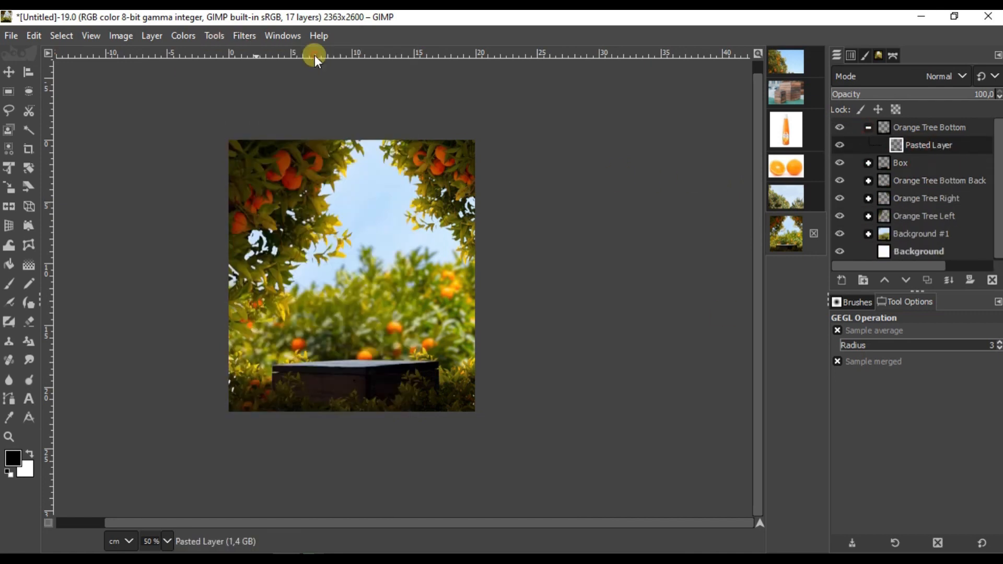
pyautogui.click(869, 163)
pyautogui.click(899, 197)
pyautogui.click(244, 35)
pyautogui.click(291, 58)
# - Collapse the Box and Orange Tree Bottom groups, leaving the Orange Tree Bottom group selected with the Move tool active
pyautogui.scroll(3, 330, 402)
pyautogui.click(897, 181)
pyautogui.scroll(-2, 438, 312)
pyautogui.scroll(-2, 434, 451)
pyautogui.scroll(2, 414, 412)
pyautogui.hotkey('shift', 'j')
pyautogui.click(12, 71)
pyautogui.click(869, 163)
pyautogui.click(884, 128)
pyautogui.click(869, 127)
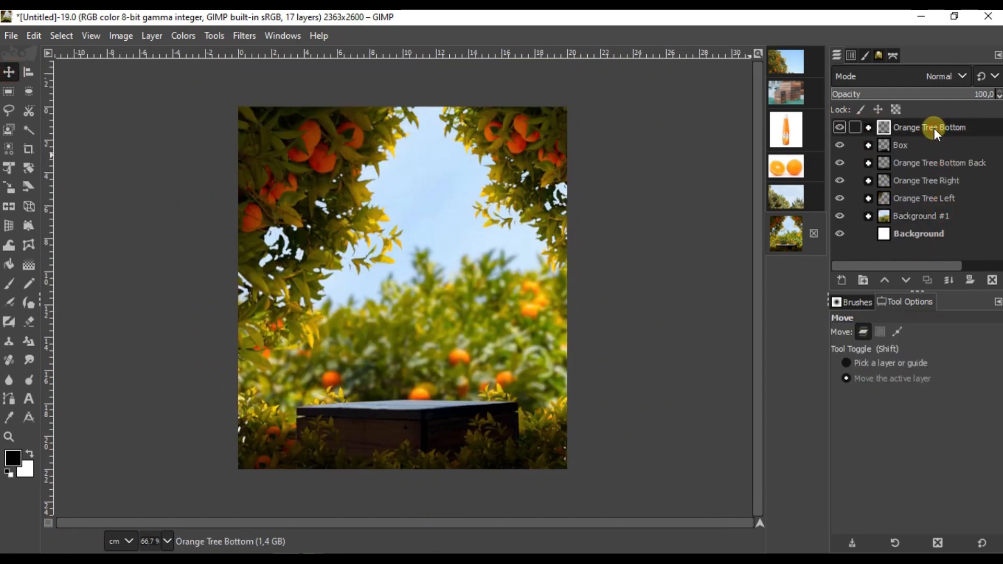
# - In the syrup bottle image, select the sirup_jeruk-removebg-preview layer's outline from its alpha channel and copy the bottle
pyautogui.click(778, 139)
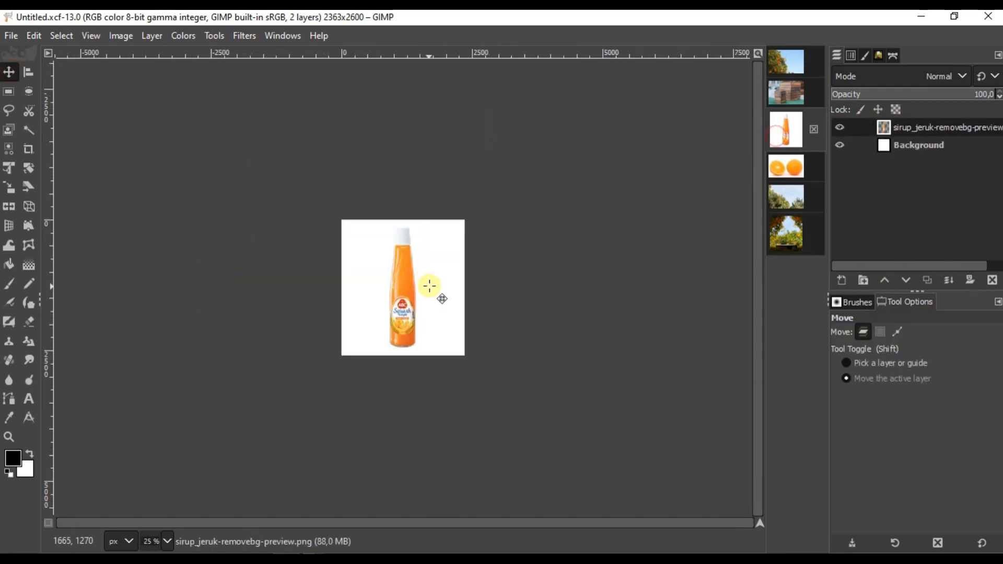
pyautogui.rightClick(428, 274)
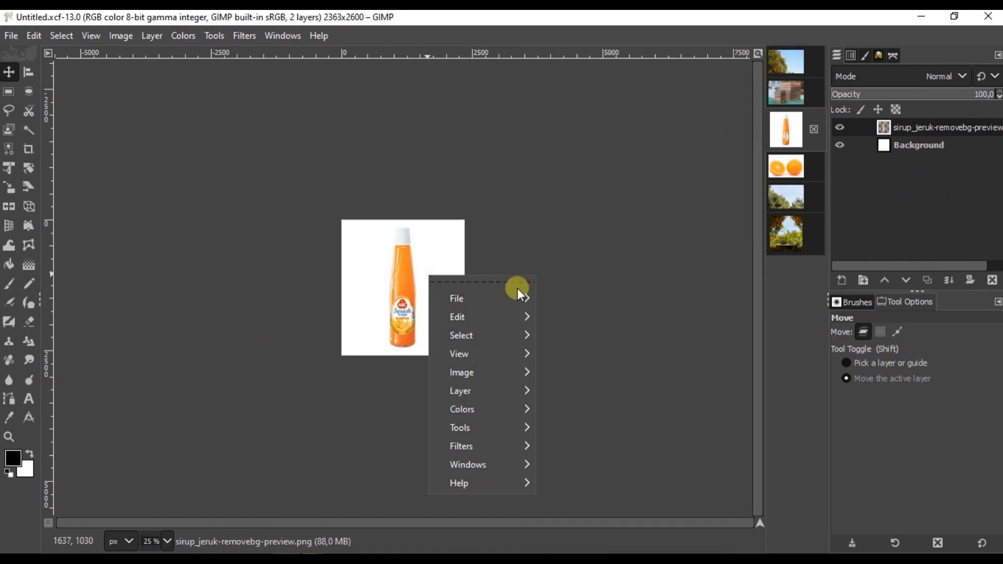
pyautogui.click(903, 127)
pyautogui.rightClick(903, 127)
pyautogui.click(836, 502)
pyautogui.scroll(2, 386, 274)
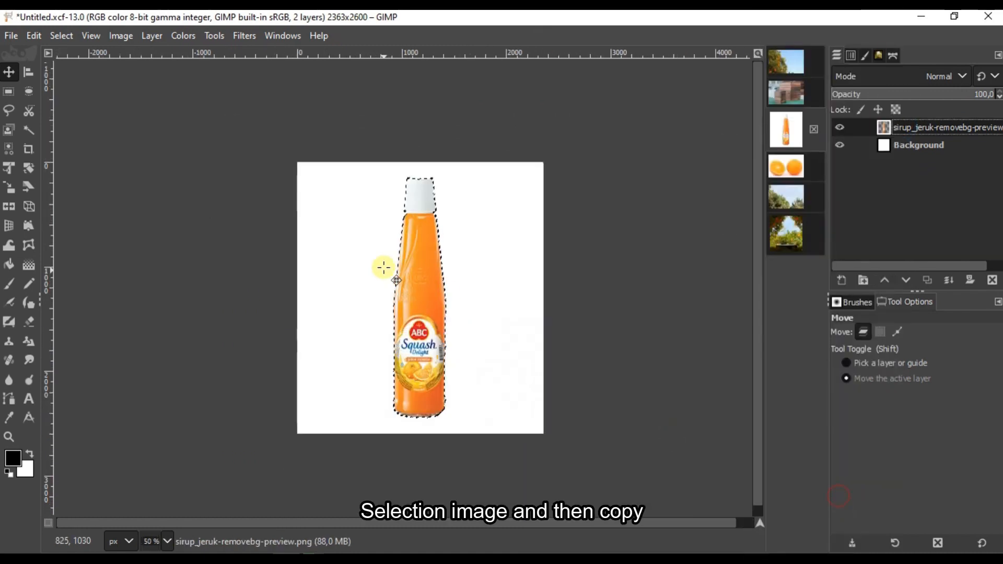
pyautogui.rightClick(419, 252)
pyautogui.moveTo(450, 273)
pyautogui.moveTo(449, 291)
pyautogui.click(571, 141)
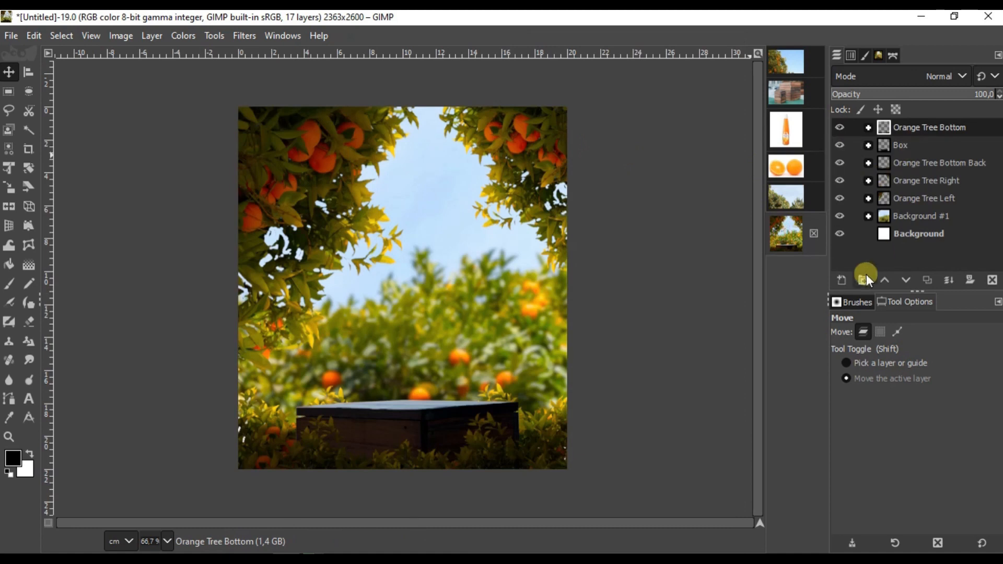
# - Create a layer group named Syrup in the composition and move it above the Orange Tree Bottom group
pyautogui.click(863, 280)
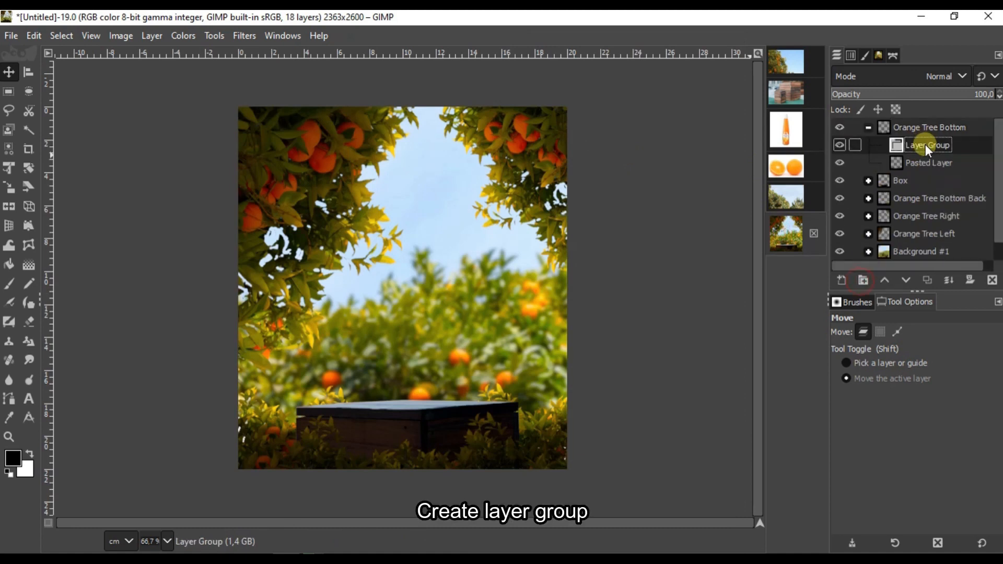
pyautogui.click(951, 162)
pyautogui.click(960, 140)
pyautogui.moveTo(958, 138); pyautogui.dragTo(951, 123)
pyautogui.click(869, 145)
pyautogui.doubleClick(932, 129)
pyautogui.write('Syrup')
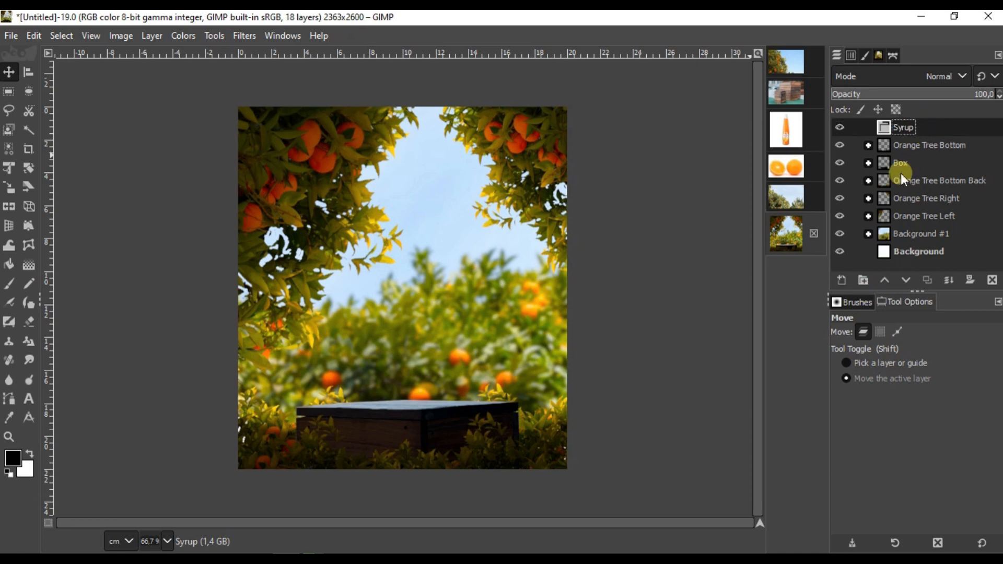
# - Paste the copied bottle as a new layer, place it inside the Syrup group and name it Syrup #1
pyautogui.rightClick(496, 279)
pyautogui.click(577, 16)
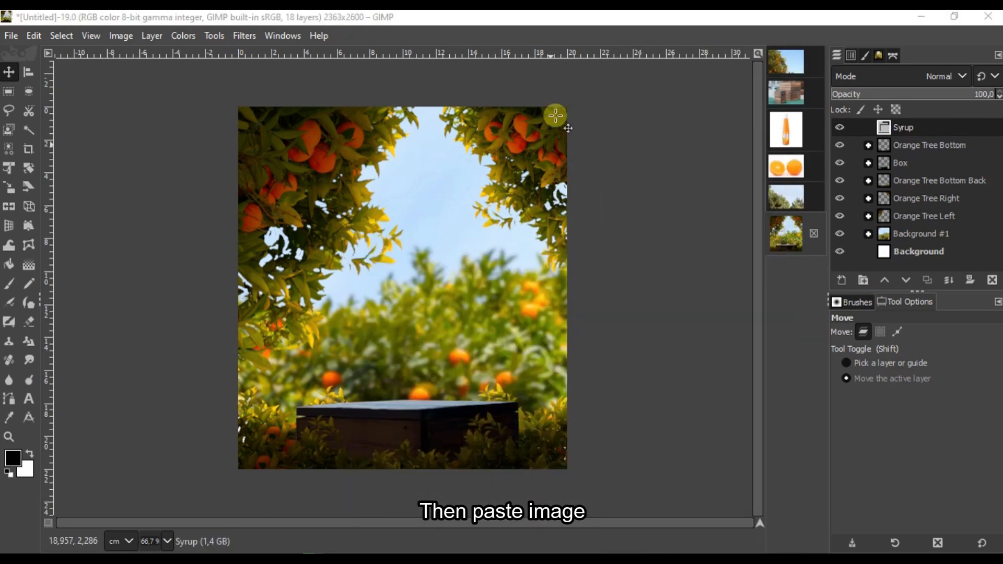
pyautogui.rightClick(538, 264)
pyautogui.moveTo(577, 303)
pyautogui.click(689, 177)
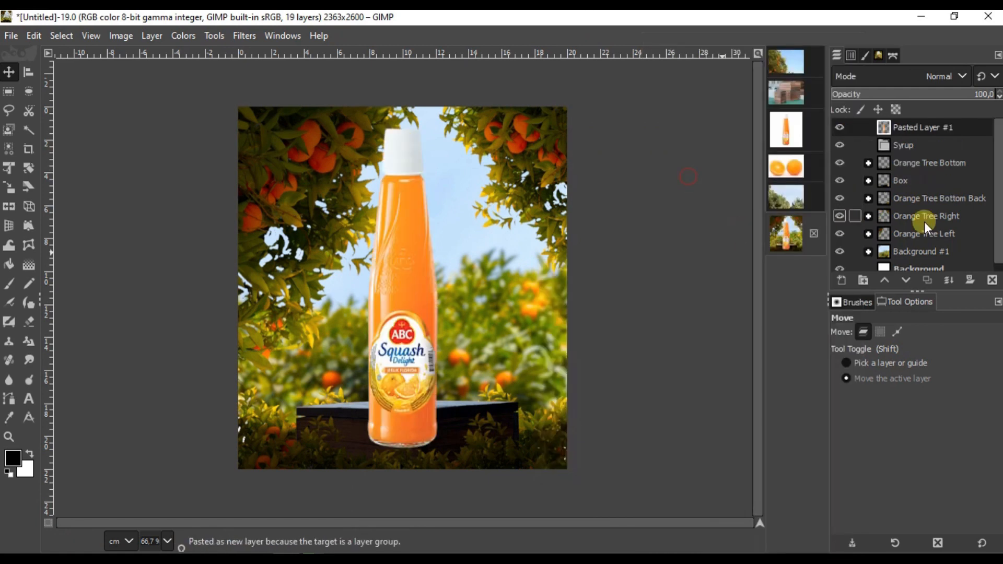
pyautogui.moveTo(923, 127); pyautogui.dragTo(926, 144)
pyautogui.doubleClick(926, 145)
pyautogui.write('Syrup #1')
pyautogui.press('Return')
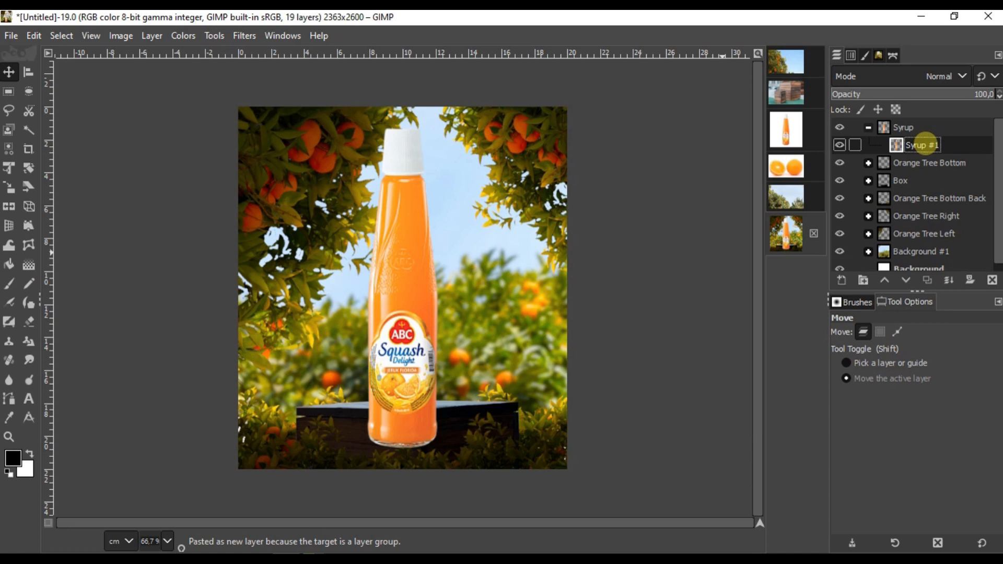
# - Scale the Syrup #1 bottle to about 0.78 in width and 0.68 in height with Unified Transform and stand it on the crate top
pyautogui.click(9, 168)
pyautogui.click(383, 448)
pyautogui.moveTo(384, 447); pyautogui.dragTo(399, 421)
pyautogui.scroll(1, 400, 421)
pyautogui.moveTo(413, 337); pyautogui.dragTo(418, 347)
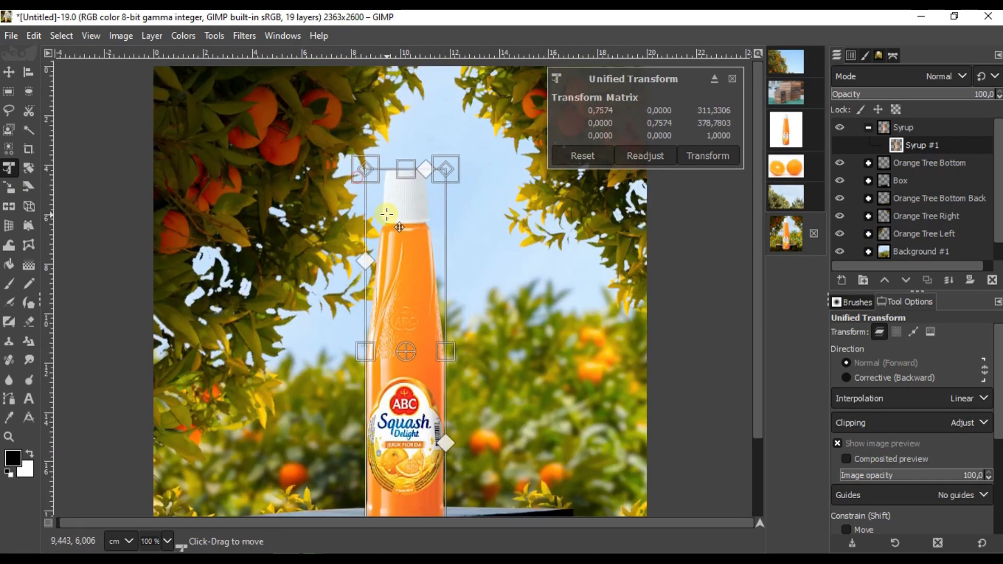
pyautogui.scroll(-1, 387, 214)
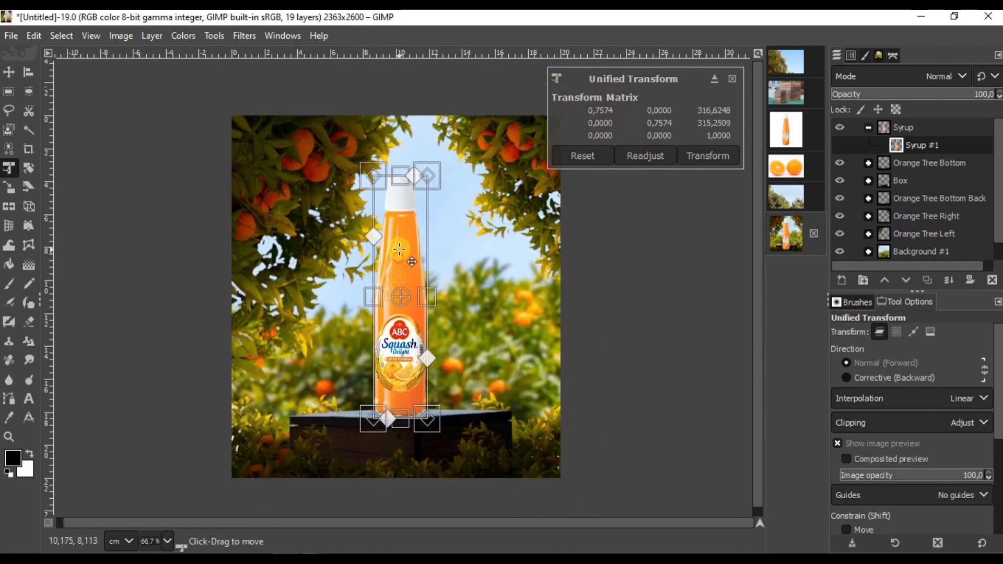
pyautogui.moveTo(401, 184); pyautogui.dragTo(401, 197)
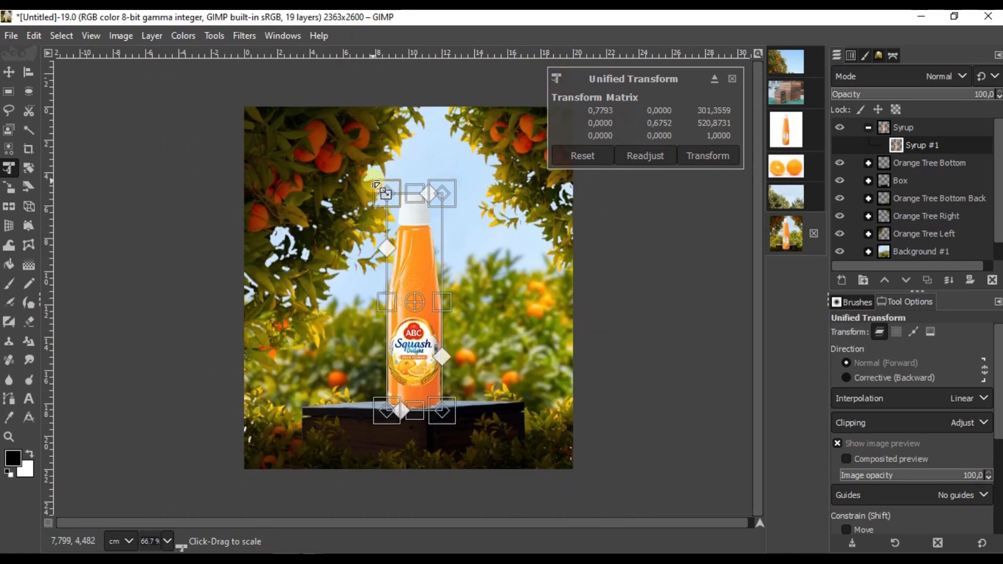
pyautogui.scroll(4, 418, 437)
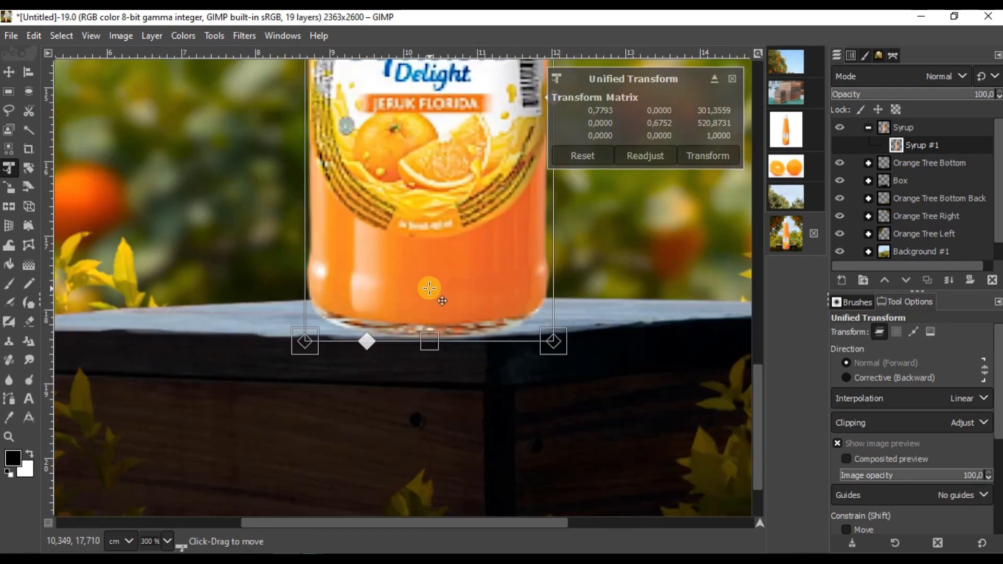
pyautogui.moveTo(431, 302); pyautogui.dragTo(429, 280)
pyautogui.click(381, 293)
# - Flatten the bottle's curved base with Warp Transform at size 678.21 and move the bottle down onto the crate top
pyautogui.press('w')
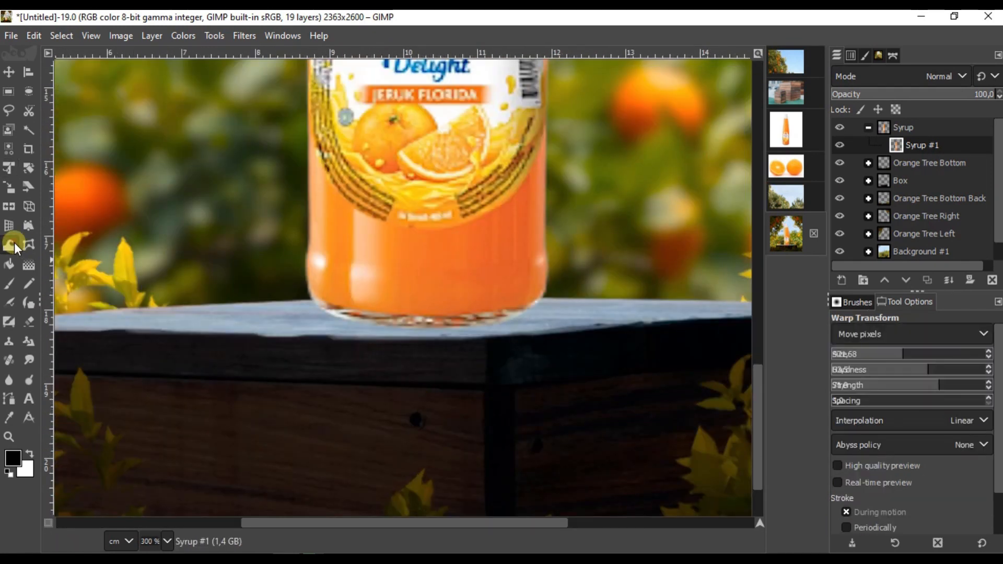
pyautogui.click(936, 359)
pyautogui.moveTo(455, 340)
pyautogui.mouseDown()
pyautogui.moveTo(439, 293)
pyautogui.moveTo(437, 302)
pyautogui.moveTo(343, 309)
pyautogui.moveTo(475, 295)
pyautogui.moveTo(460, 324)
pyautogui.moveTo(385, 324)
pyautogui.moveTo(343, 307)
pyautogui.moveTo(488, 314)
pyautogui.moveTo(358, 321)
pyautogui.mouseUp()
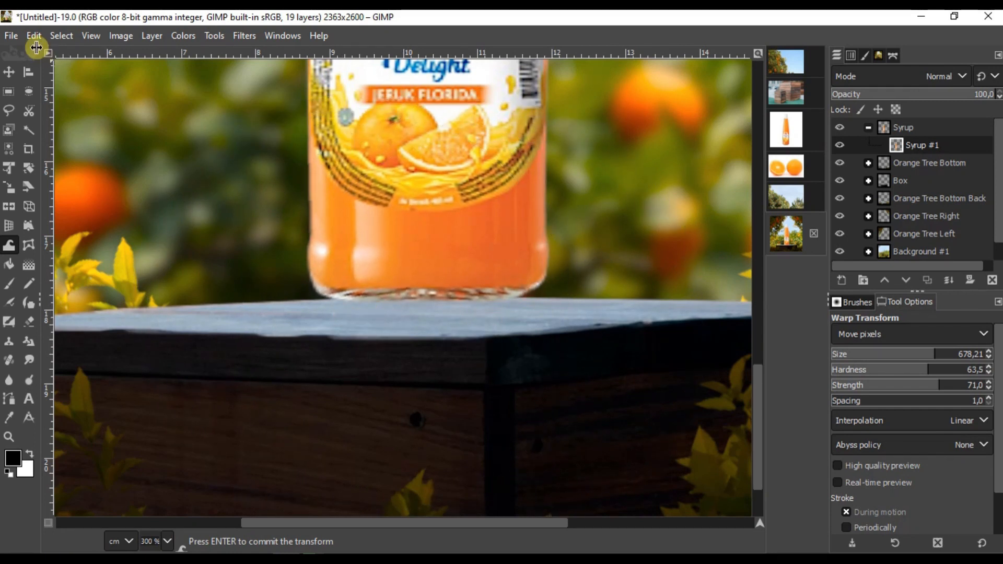
pyautogui.click(9, 71)
pyautogui.click(486, 235)
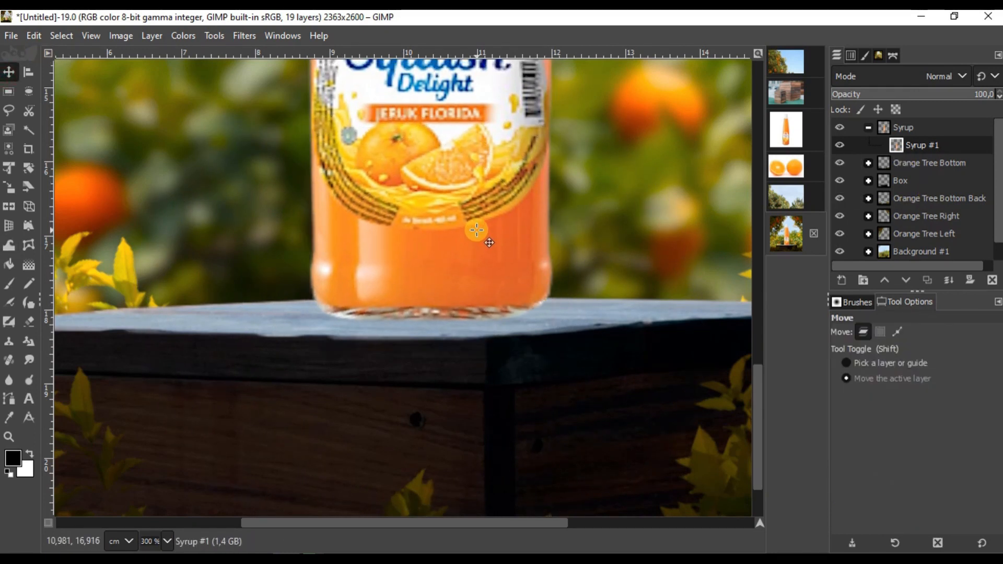
pyautogui.press('1')
pyautogui.press('-')
pyautogui.hotkey('shift', 't')
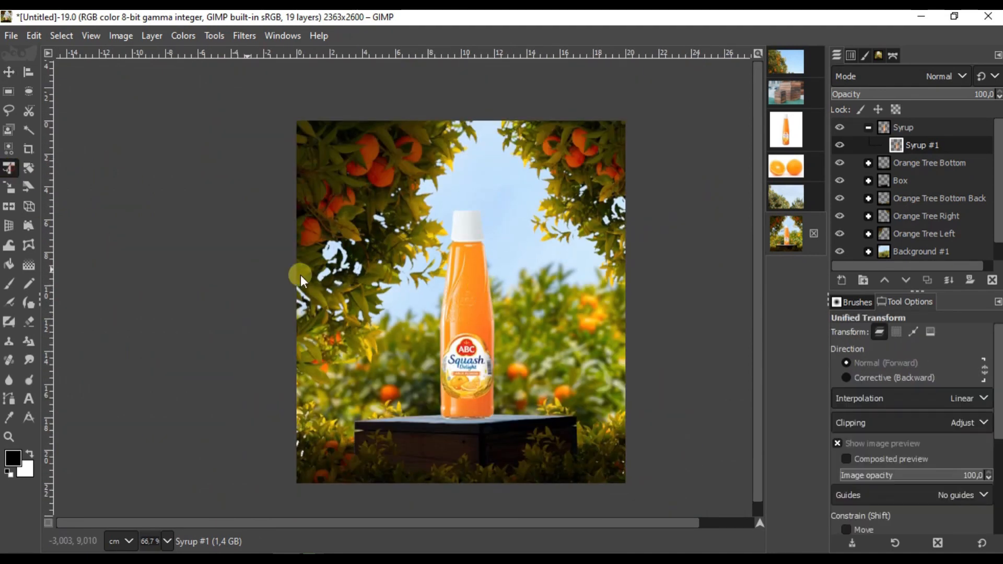
pyautogui.click(479, 285)
pyautogui.moveTo(433, 204); pyautogui.dragTo(433, 203)
pyautogui.keyDown('ctrl'); pyautogui.scroll(2, 486, 413); pyautogui.keyUp('ctrl')
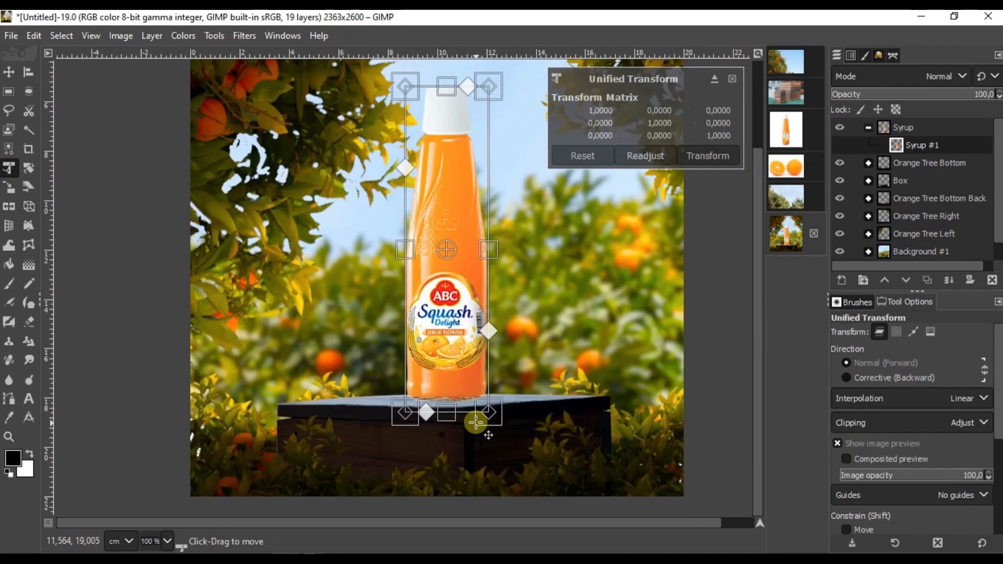
pyautogui.press('Return')
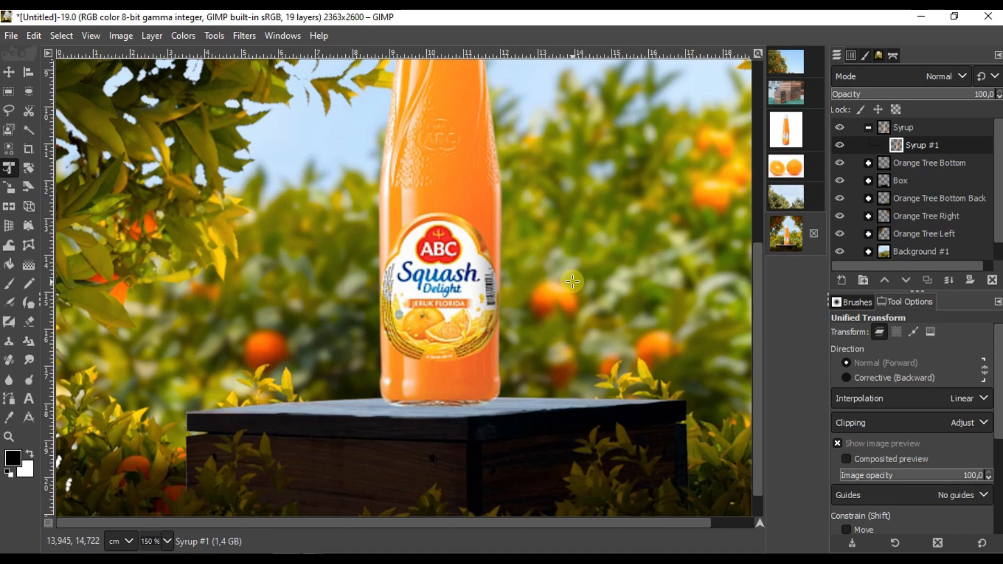
# - Duplicate the Syrup #1 layer, name the copy Dark #4 and rename the original Ori #2
pyautogui.rightClick(923, 142)
pyautogui.click(829, 176)
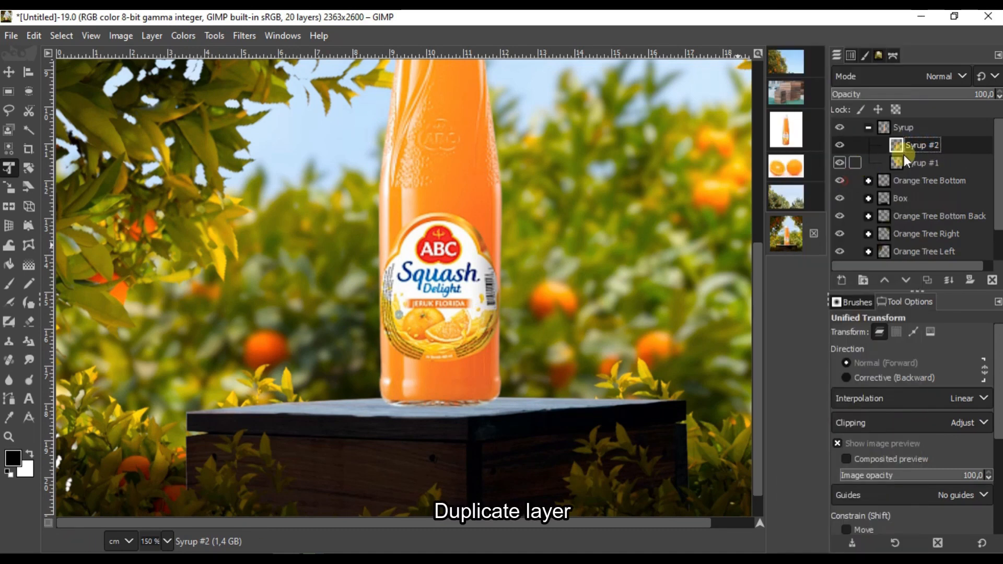
pyautogui.write('Dark #4')
pyautogui.press('Return')
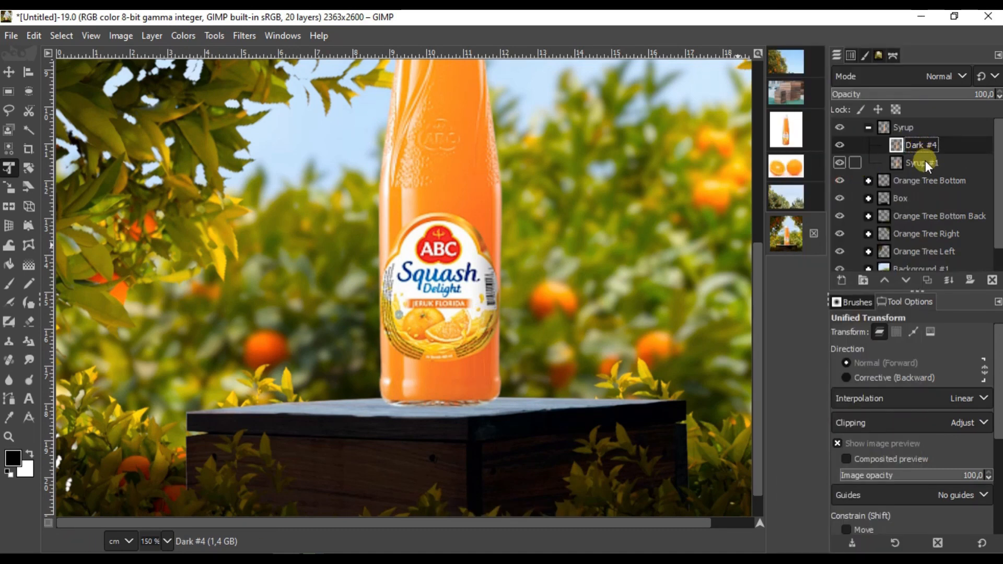
pyautogui.doubleClick(922, 163)
pyautogui.write('Ori #2')
pyautogui.press('Return')
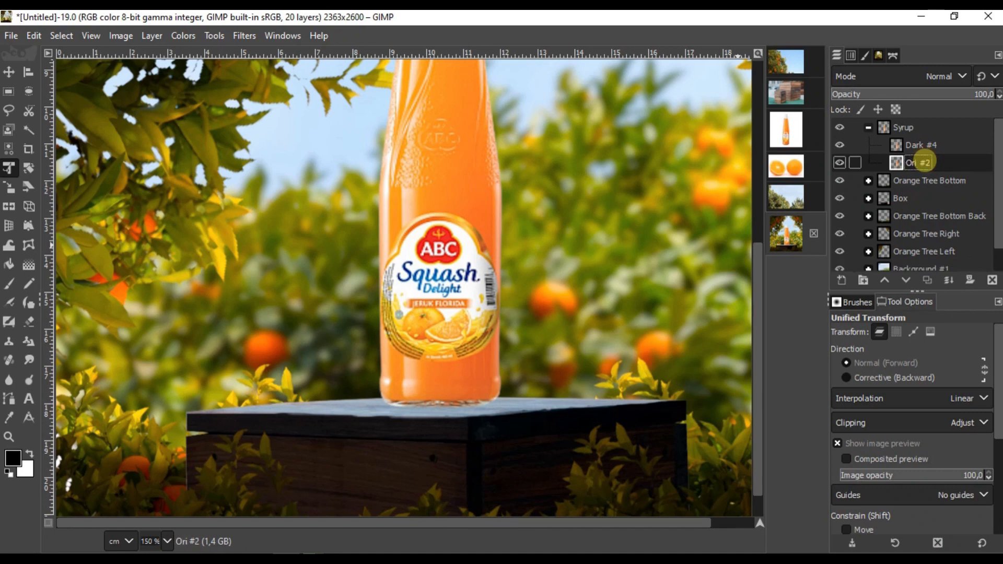
# - Darken the Dark #4 layer with the Exposure adjustment set to -3.140
pyautogui.click(921, 145)
pyautogui.click(183, 36)
pyautogui.click(217, 148)
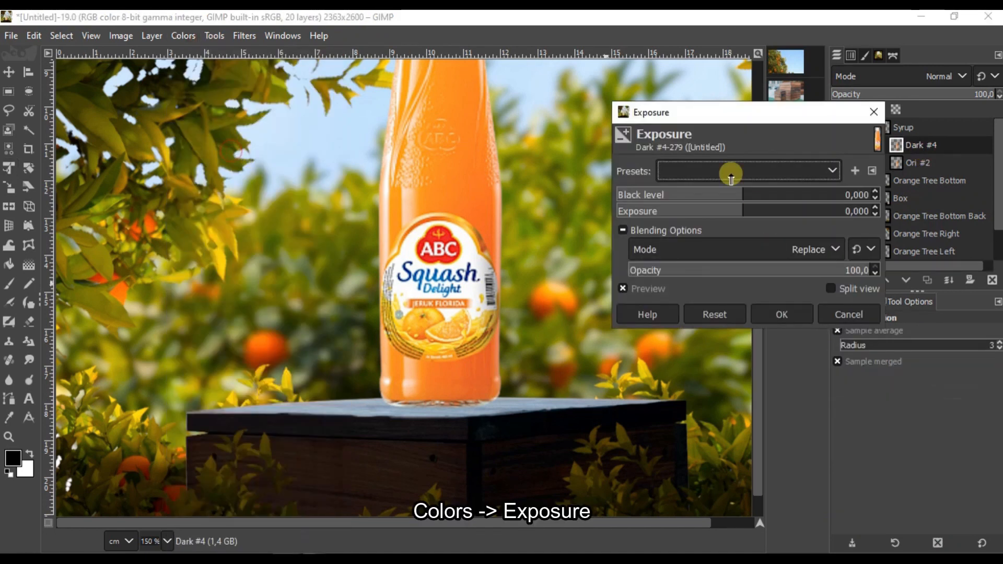
pyautogui.moveTo(720, 209); pyautogui.dragTo(704, 210)
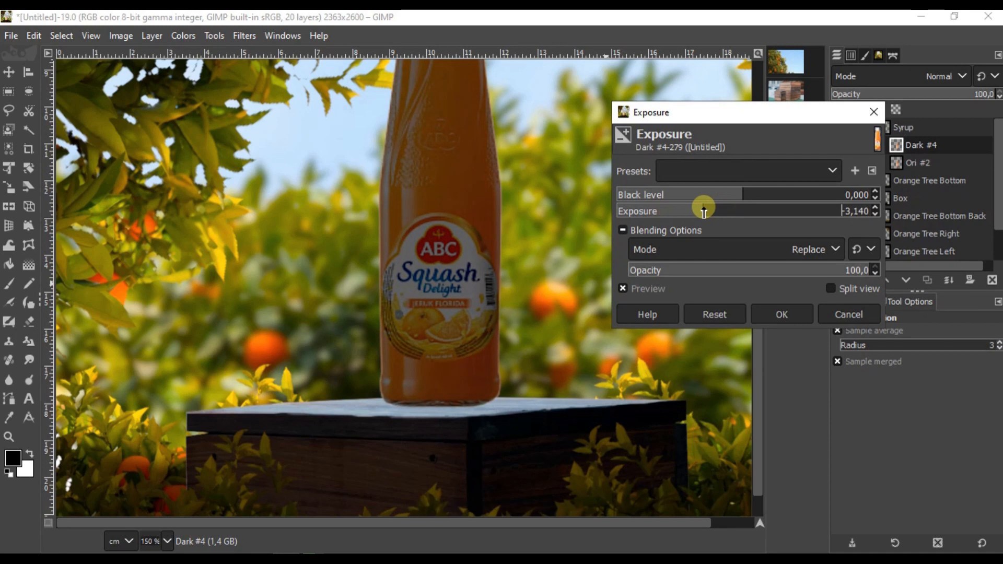
pyautogui.click(782, 314)
pyautogui.scroll(-2, 489, 329)
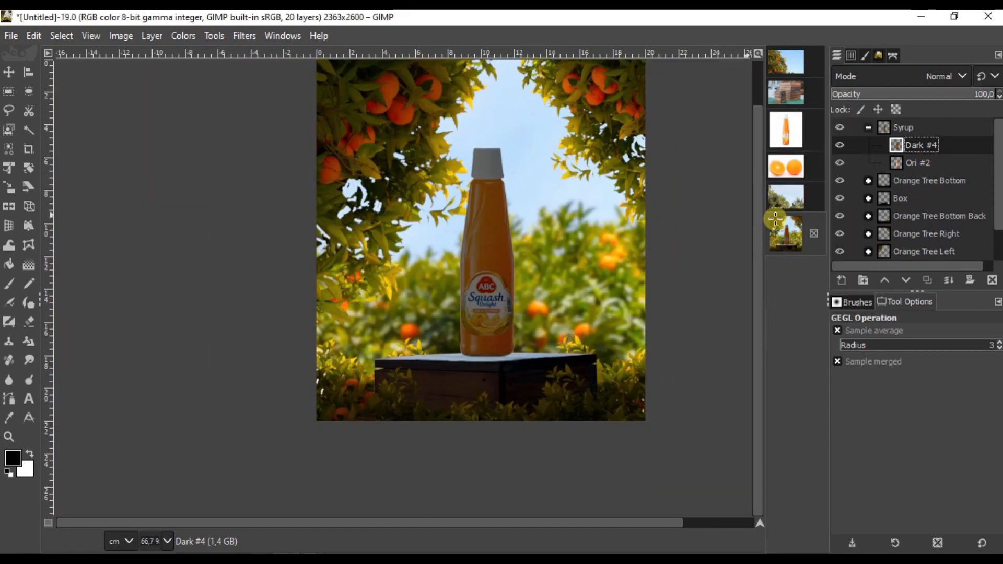
# - Add a layer mask to the Dark #4 layer and another to the Ori #2 layer
pyautogui.click(960, 281)
pyautogui.click(910, 403)
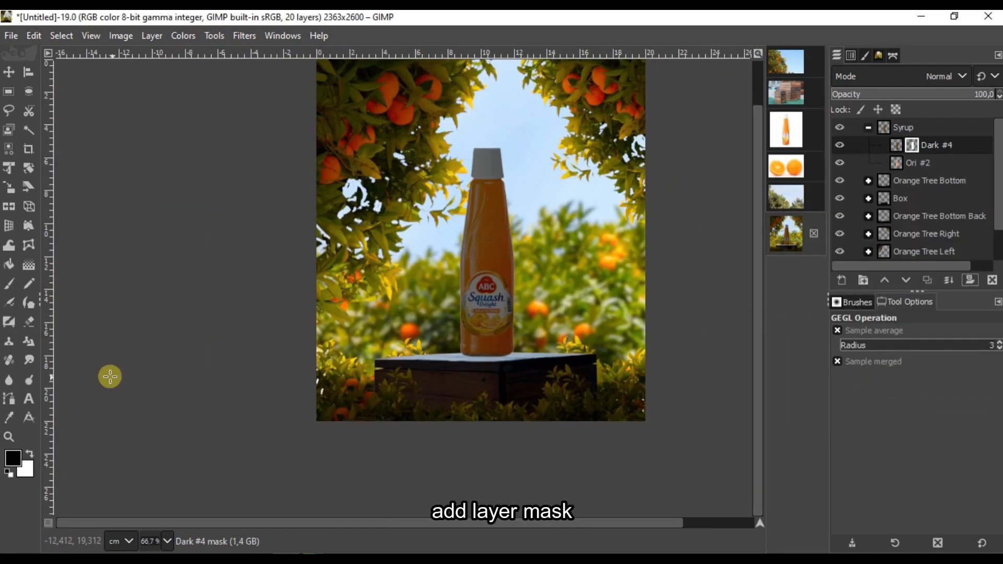
pyautogui.click(10, 301)
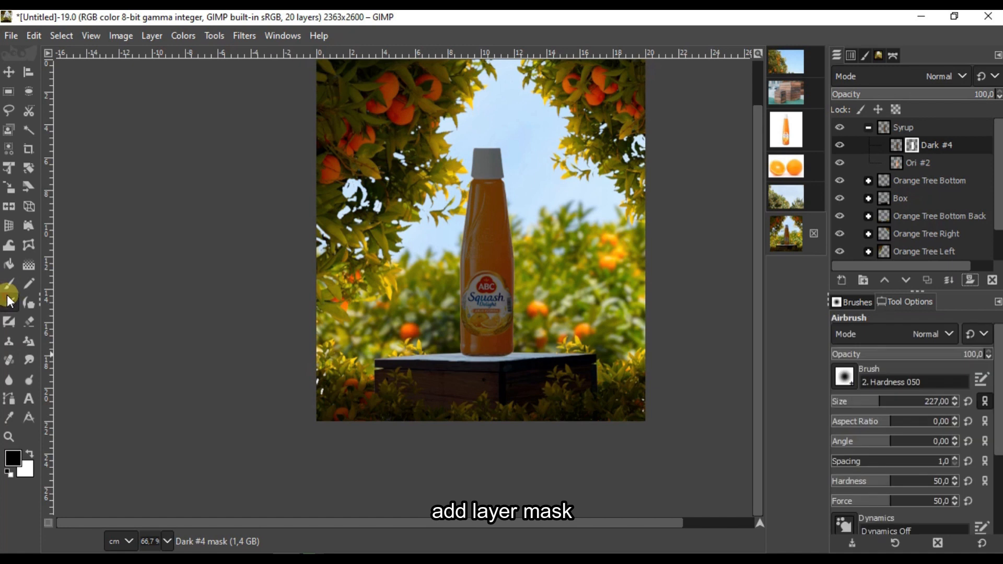
pyautogui.click(932, 162)
pyautogui.click(970, 280)
pyautogui.click(892, 399)
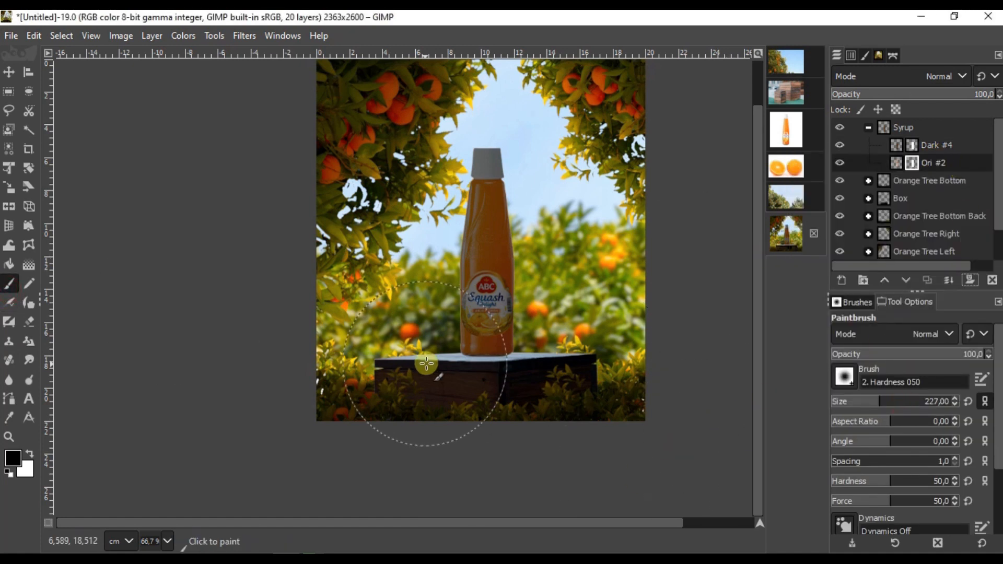
# - Paint black along the bottle's edges on the Ori #2 mask with the Paintbrush, using the size 227 Hardness 050 brush
pyautogui.scroll(5, 427, 364)
pyautogui.moveTo(479, 163); pyautogui.dragTo(514, 348)
pyautogui.moveTo(518, 170); pyautogui.dragTo(511, 383)
pyautogui.moveTo(519, 202); pyautogui.dragTo(513, 381)
pyautogui.moveTo(556, 164); pyautogui.dragTo(539, 324)
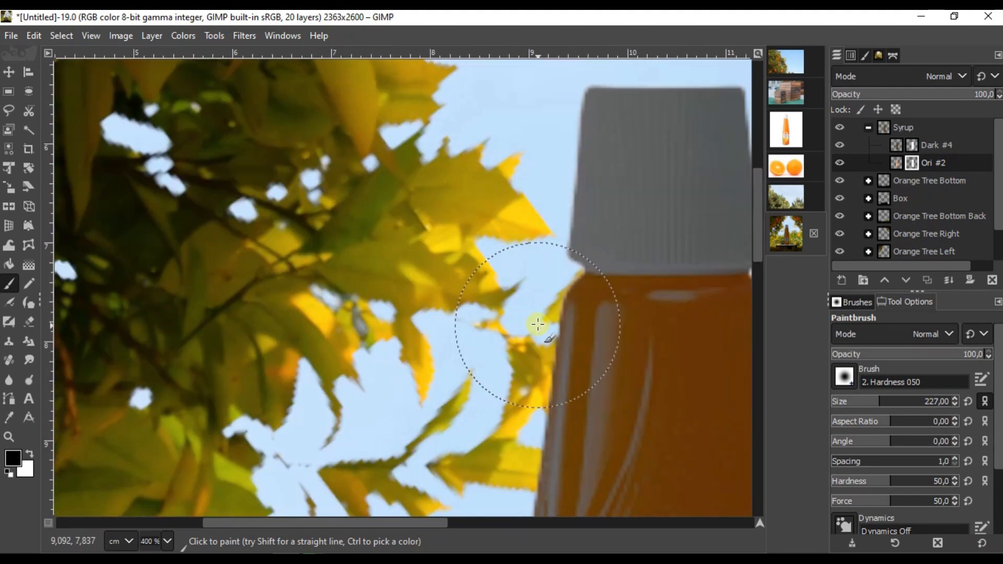
pyautogui.scroll(-4, 539, 324)
# - Airbrush black over the bottle's right side on the Dark #4 mask to bring out the bright bottle underneath
pyautogui.click(927, 145)
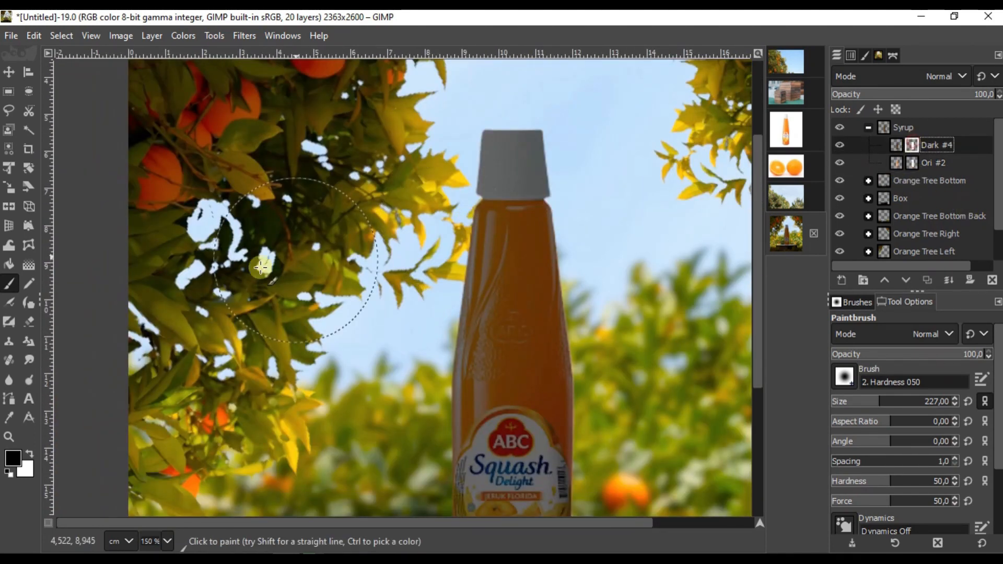
pyautogui.click(10, 304)
pyautogui.scroll(-1, 560, 172)
pyautogui.moveTo(564, 157)
pyautogui.mouseDown()
pyautogui.moveTo(582, 146)
pyautogui.moveTo(606, 324)
pyautogui.mouseUp()
pyautogui.scroll(1, 606, 324)
pyautogui.scroll(-2, 606, 326)
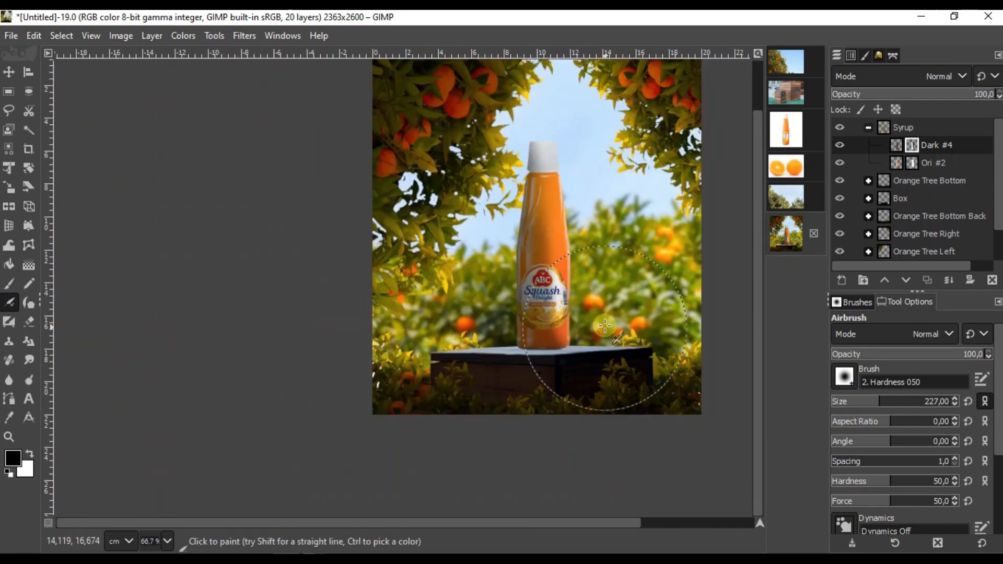
pyautogui.scroll(4, 582, 135)
# - Target the Ori #2 layer's image instead of its mask and set the Dodge/Burn tool to dodge highlights
pyautogui.click(898, 164)
pyautogui.scroll(-4, 523, 265)
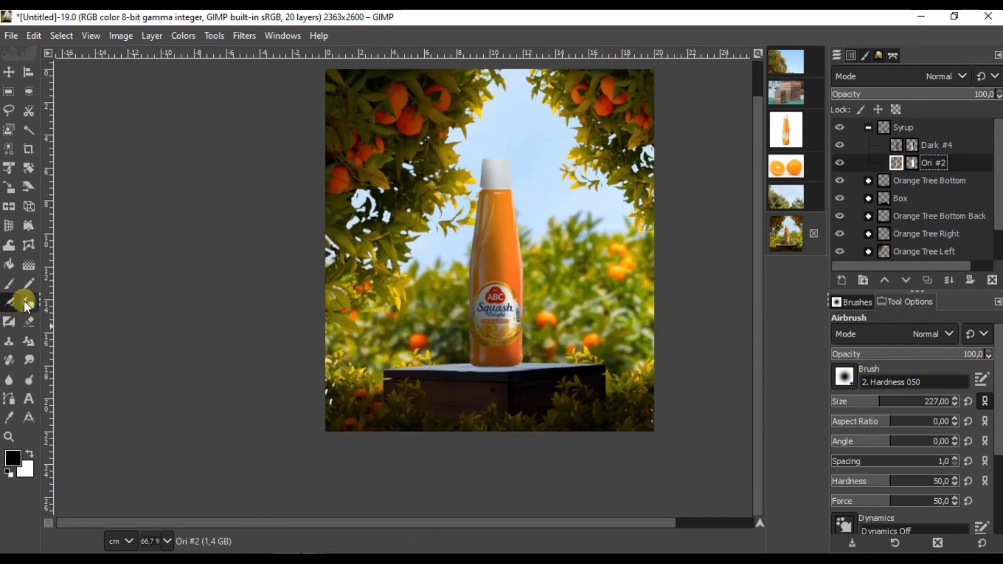
pyautogui.hotkey('shift', 'd')
pyautogui.moveTo(996, 359); pyautogui.dragTo(993, 477)
pyautogui.click(867, 438)
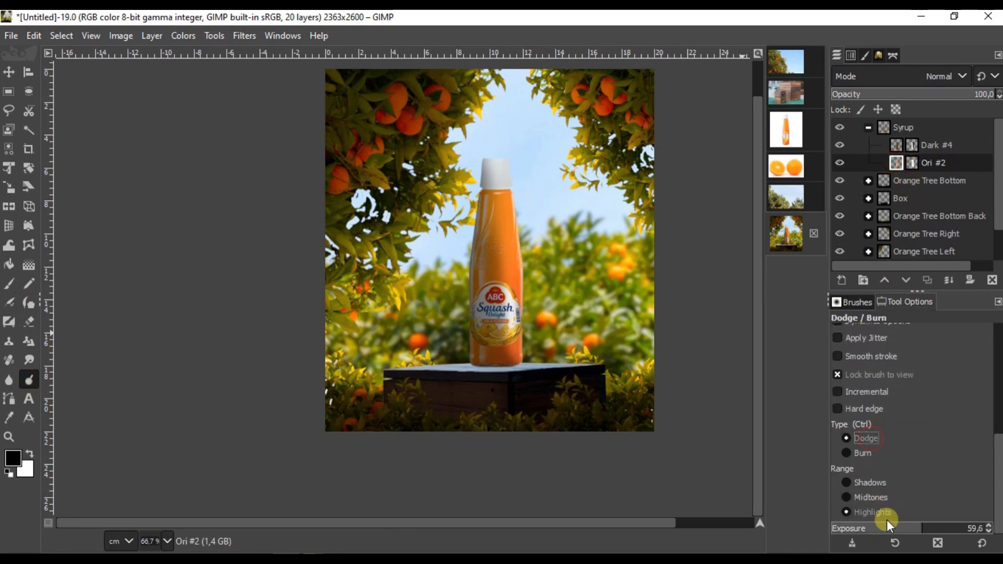
pyautogui.scroll(1, 549, 290)
pyautogui.moveTo(566, 319)
pyautogui.mouseDown()
pyautogui.moveTo(560, 185)
pyautogui.moveTo(532, 31)
pyautogui.mouseUp()
pyautogui.hotkey('ctrl', 'z')
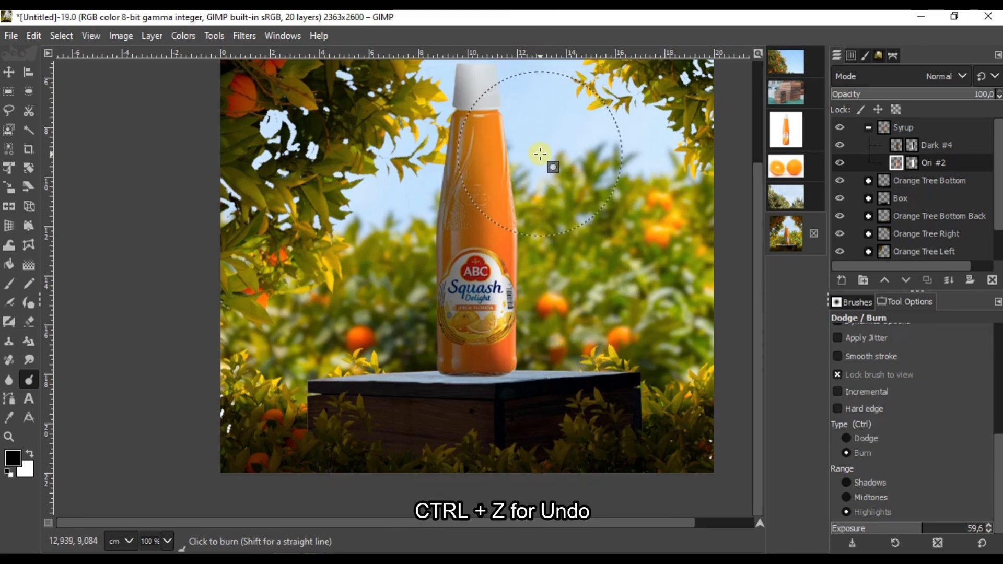
# - Dodge the highlights down the bottle's right side, from the cap to the base, on the Ori #2 layer at exposure 59.6
pyautogui.moveTo(543, 169); pyautogui.dragTo(548, 204)
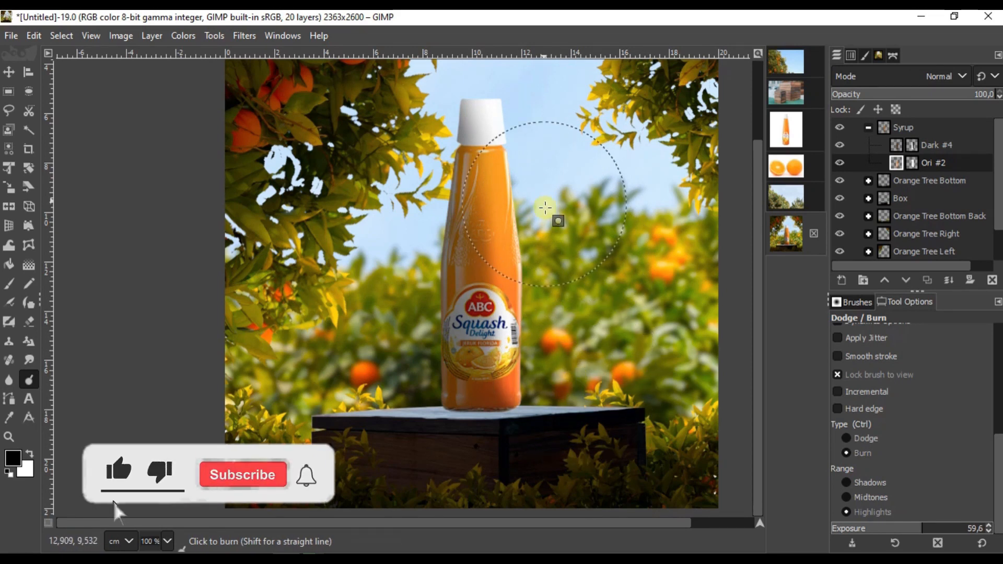
pyautogui.keyDown('ctrl'); pyautogui.scroll(3, 542, 208); pyautogui.keyUp('ctrl')
pyautogui.moveTo(488, 195); pyautogui.dragTo(516, 379)
pyautogui.moveTo(520, 370)
pyautogui.mouseDown()
pyautogui.moveTo(512, 176)
pyautogui.moveTo(528, 502)
pyautogui.mouseUp()
pyautogui.keyDown('ctrl'); pyautogui.scroll(-4, 527, 313); pyautogui.keyUp('ctrl')
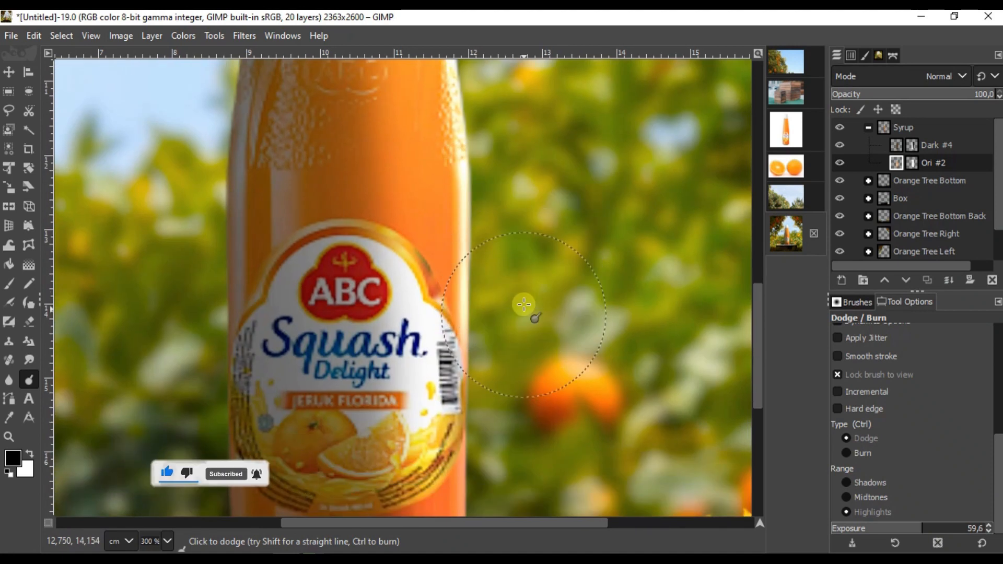
pyautogui.keyDown('ctrl'); pyautogui.scroll(1, 500, 134); pyautogui.keyUp('ctrl')
pyautogui.keyDown('ctrl'); pyautogui.scroll(-3, 500, 134); pyautogui.keyUp('ctrl')
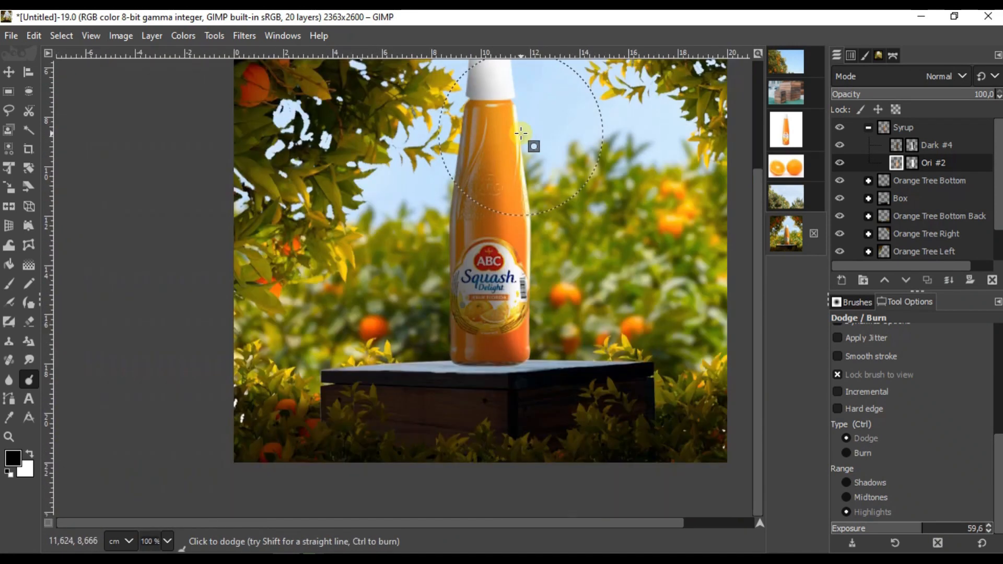
pyautogui.keyDown('ctrl'); pyautogui.scroll(2, 584, 353); pyautogui.keyUp('ctrl')
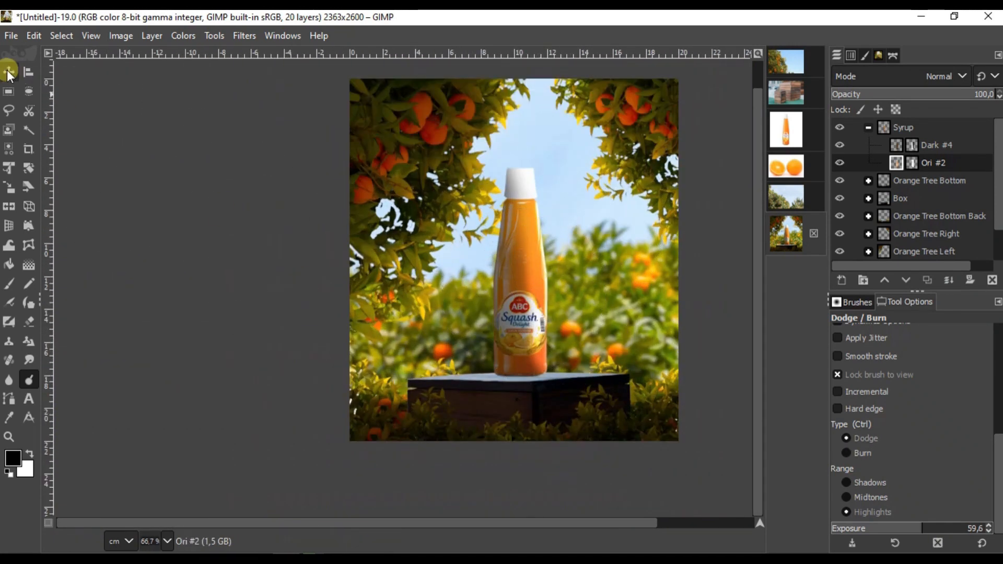
# - Create a transparent layer named Shadow in the Syrup group and move it below Ori #2
pyautogui.click(9, 73)
pyautogui.click(840, 279)
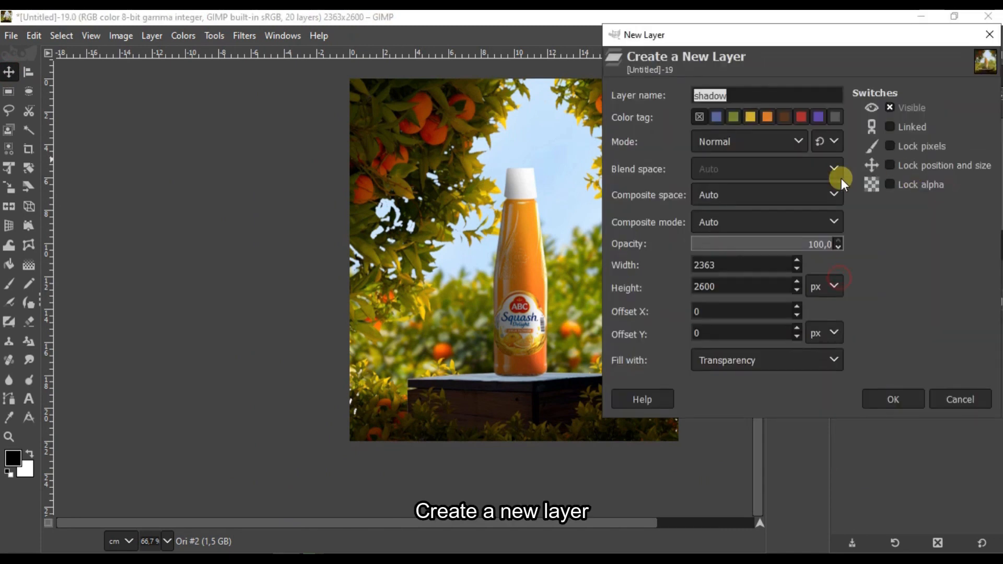
pyautogui.write('Shadow')
pyautogui.press('Return')
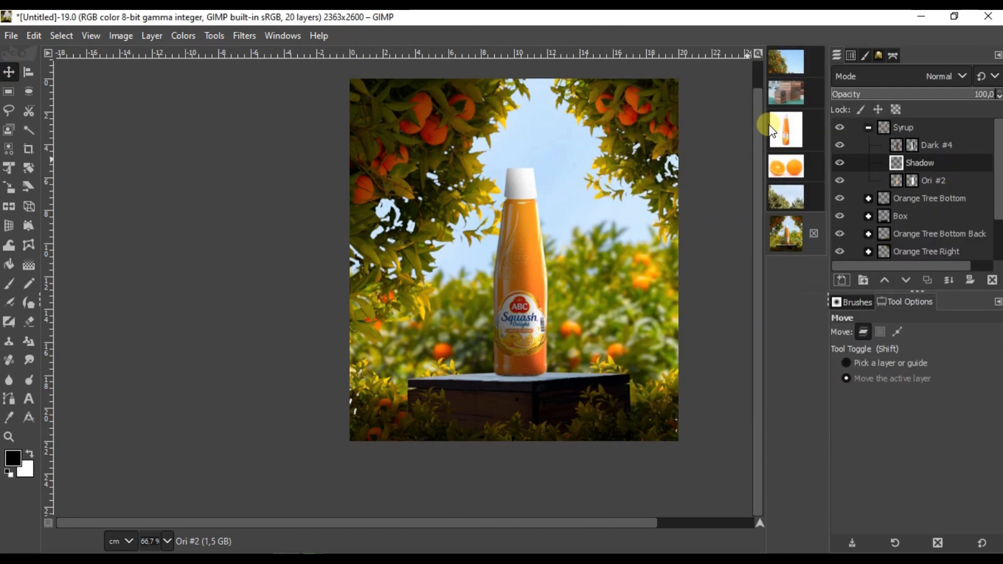
pyautogui.click(906, 280)
# - Airbrush a flat black shadow at the bottle's base and across the crate top to its left, using aspect ratio 11 and opacity 61.5
pyautogui.click(10, 304)
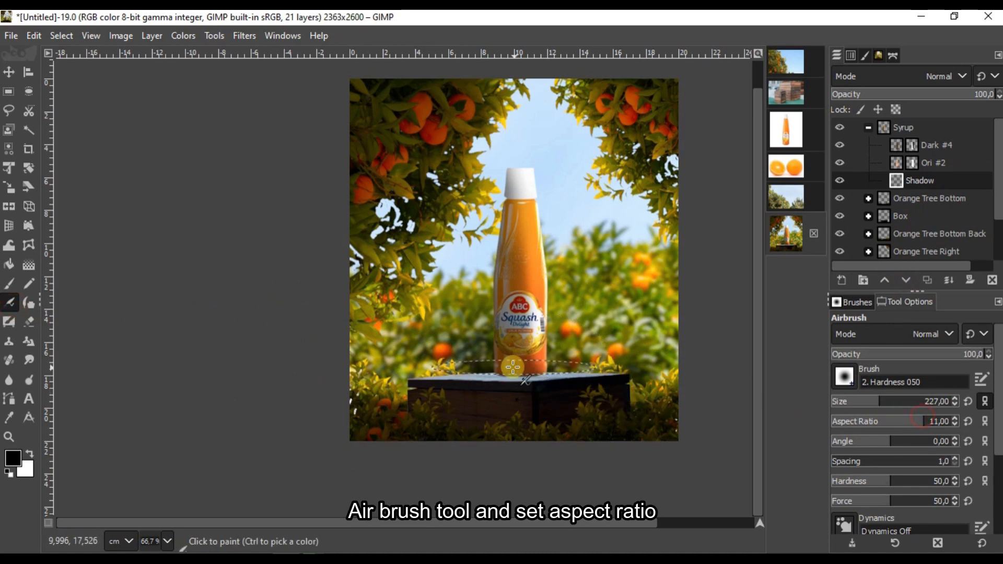
pyautogui.scroll(4, 513, 367)
pyautogui.moveTo(609, 370)
pyautogui.mouseDown()
pyautogui.moveTo(490, 363)
pyautogui.moveTo(597, 383)
pyautogui.mouseUp()
pyautogui.scroll(2, 614, 381)
pyautogui.scroll(-3, 586, 375)
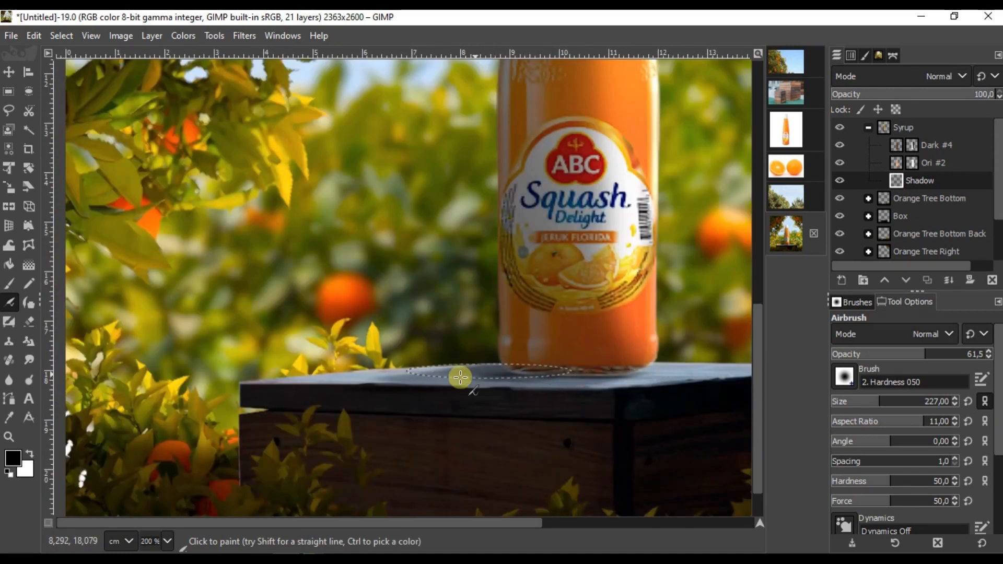
pyautogui.scroll(1, 461, 377)
pyautogui.scroll(-2, 484, 358)
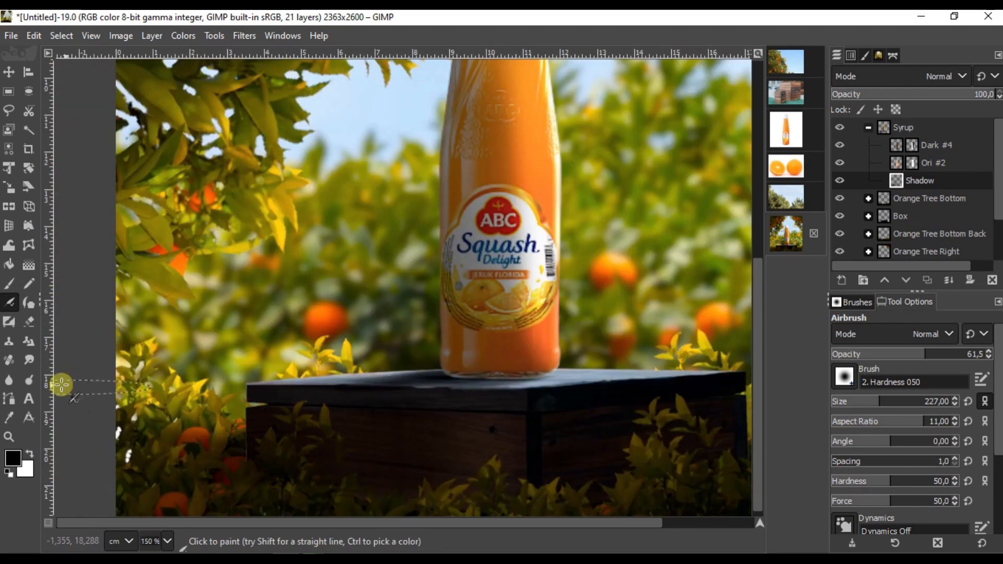
pyautogui.scroll(1, 62, 385)
pyautogui.scroll(-5, 530, 365)
pyautogui.scroll(8, 515, 370)
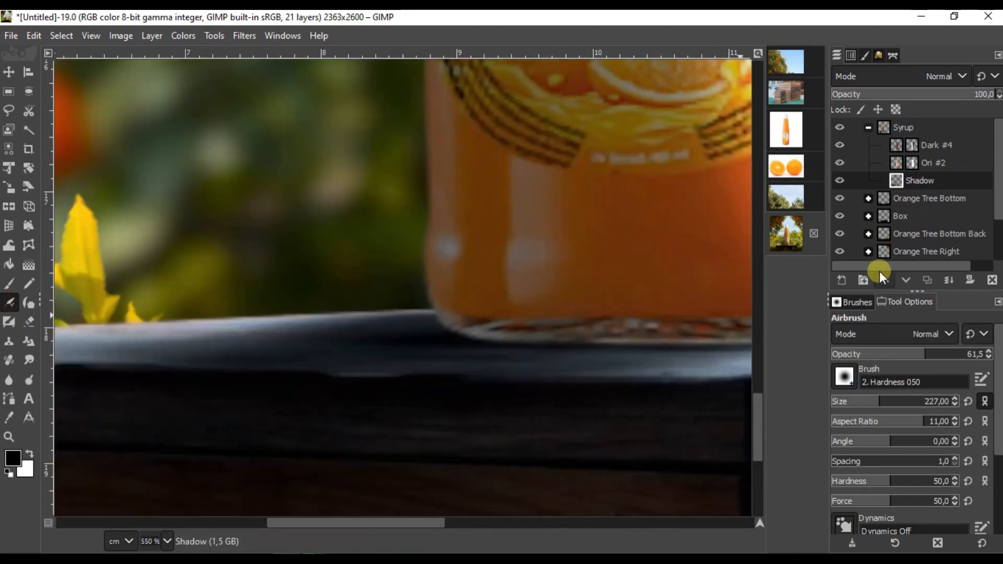
# - Create a transparent layer at the top of the Syrup group and name it Dark Brush
pyautogui.click(918, 145)
pyautogui.click(842, 280)
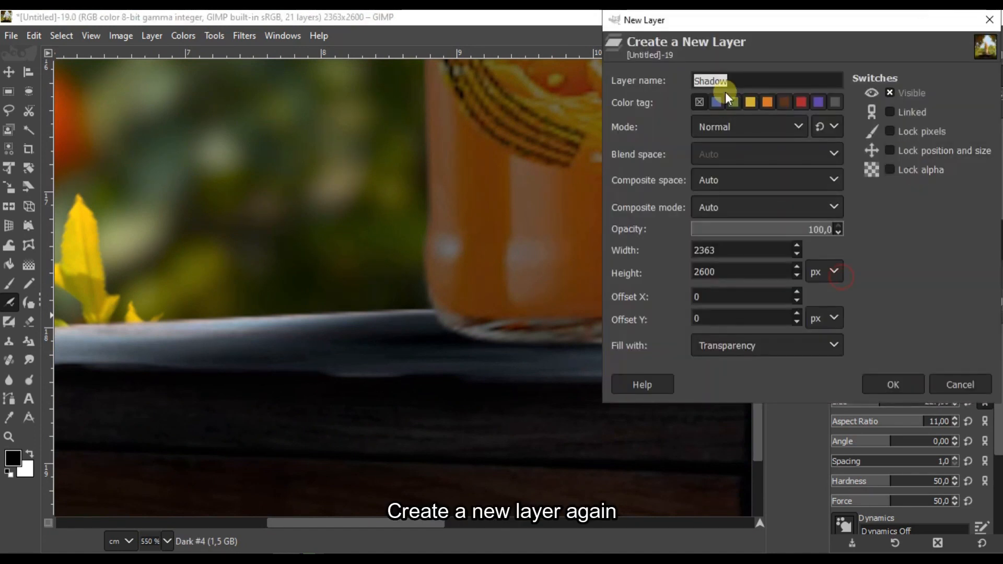
pyautogui.click(897, 370)
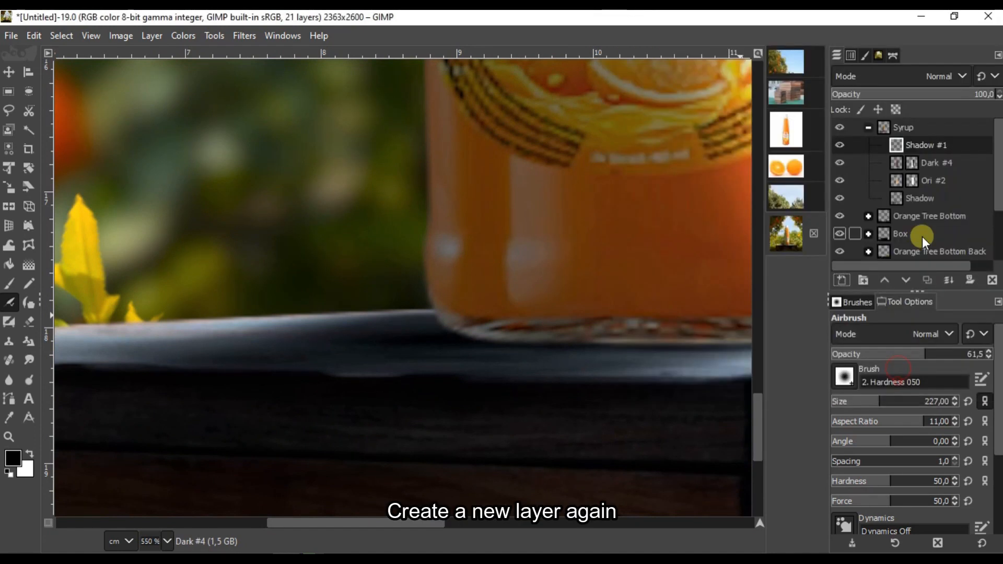
pyautogui.doubleClick(928, 143)
pyautogui.write('Dark ')
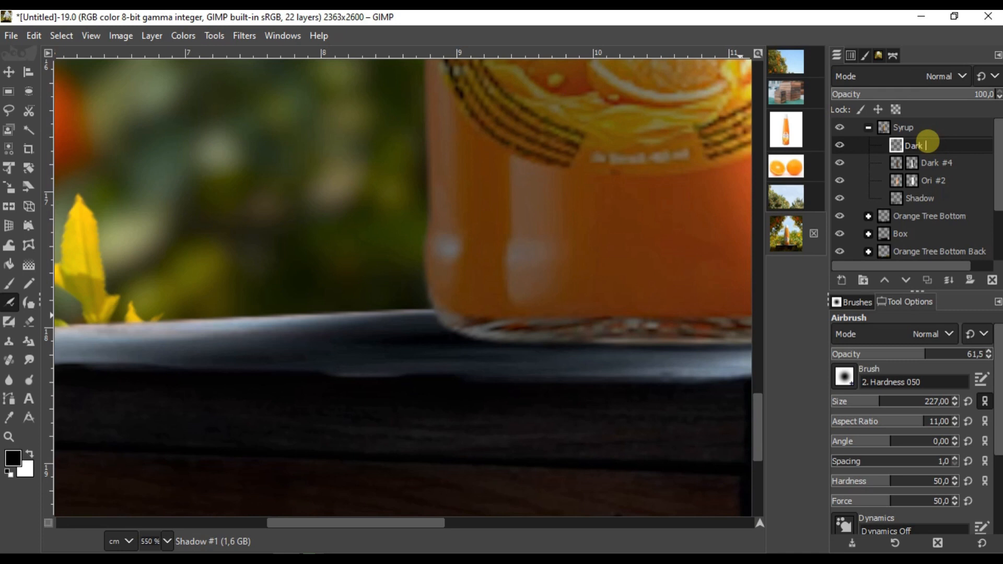
pyautogui.write('Brush')
pyautogui.press('Return')
# - Airbrush black along the bottle's glass base on the Dark Brush layer, using aspect ratio 7 and size 317
pyautogui.click(912, 421)
pyautogui.click(893, 399)
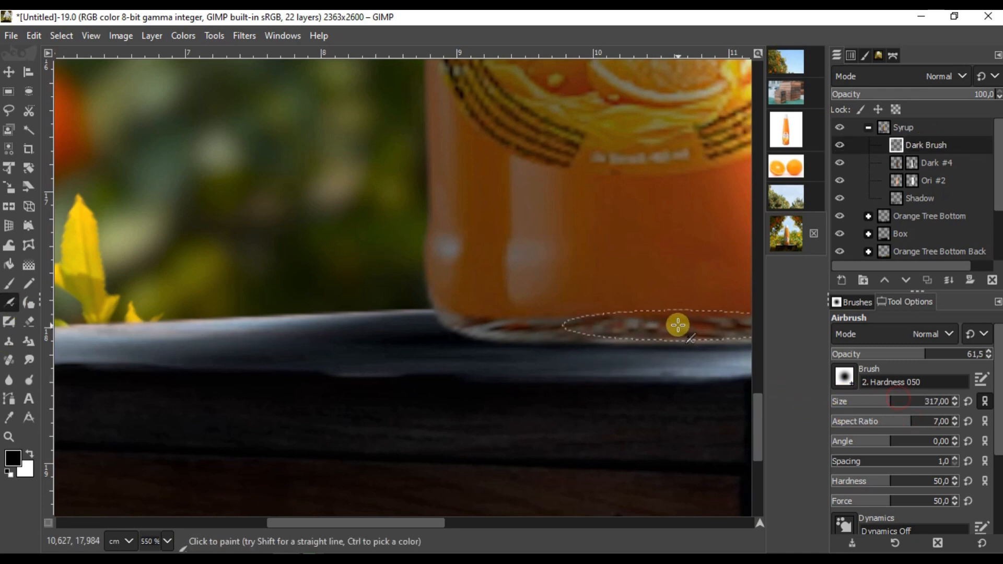
pyautogui.moveTo(679, 325); pyautogui.dragTo(481, 334)
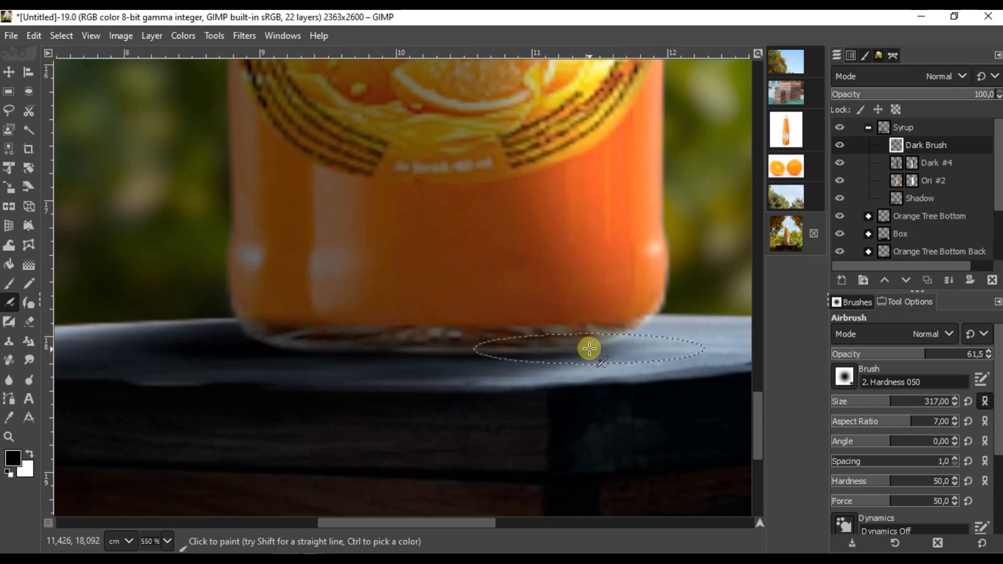
pyautogui.scroll(-3, 520, 349)
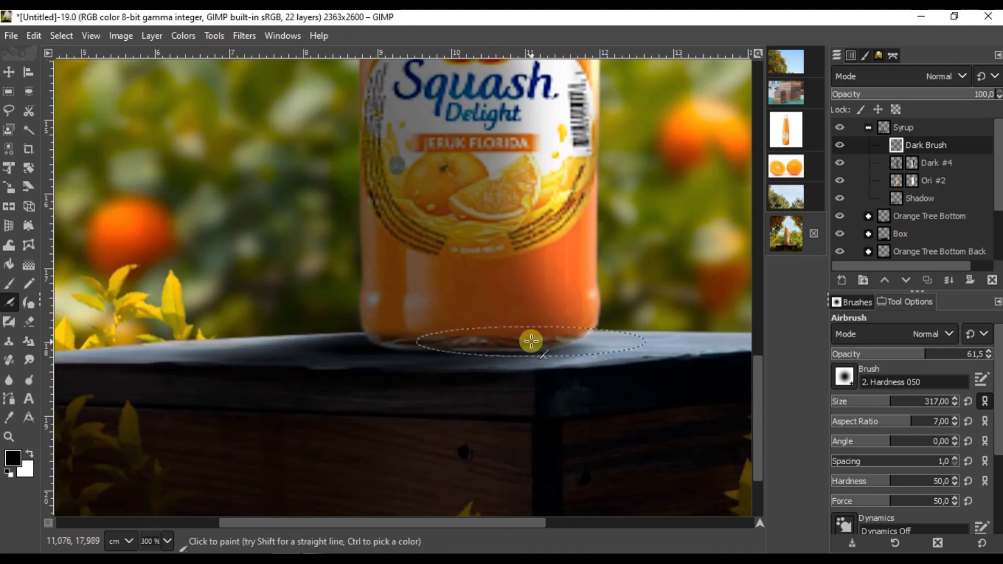
pyautogui.scroll(1, 501, 347)
pyautogui.scroll(2, 413, 345)
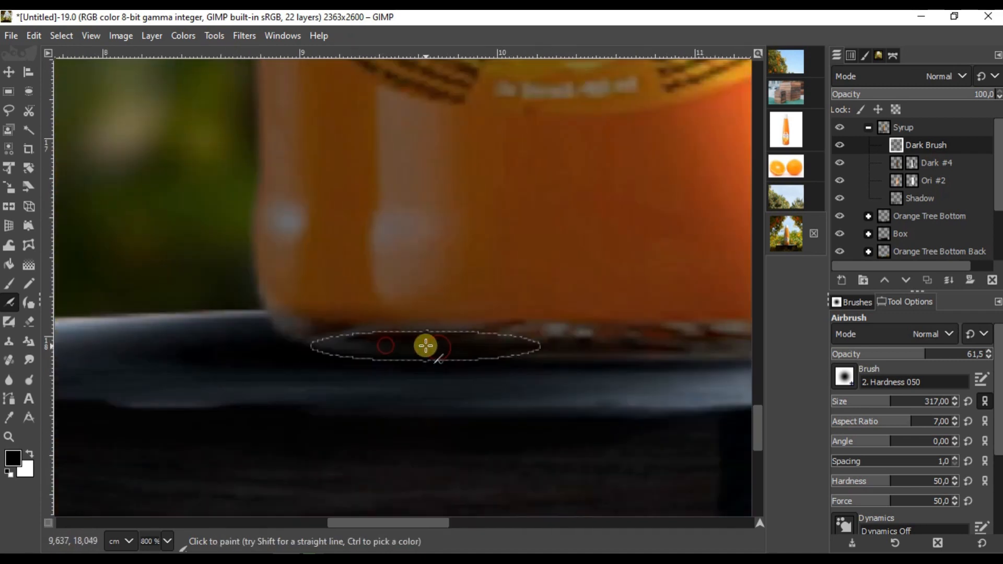
pyautogui.scroll(-3, 253, 308)
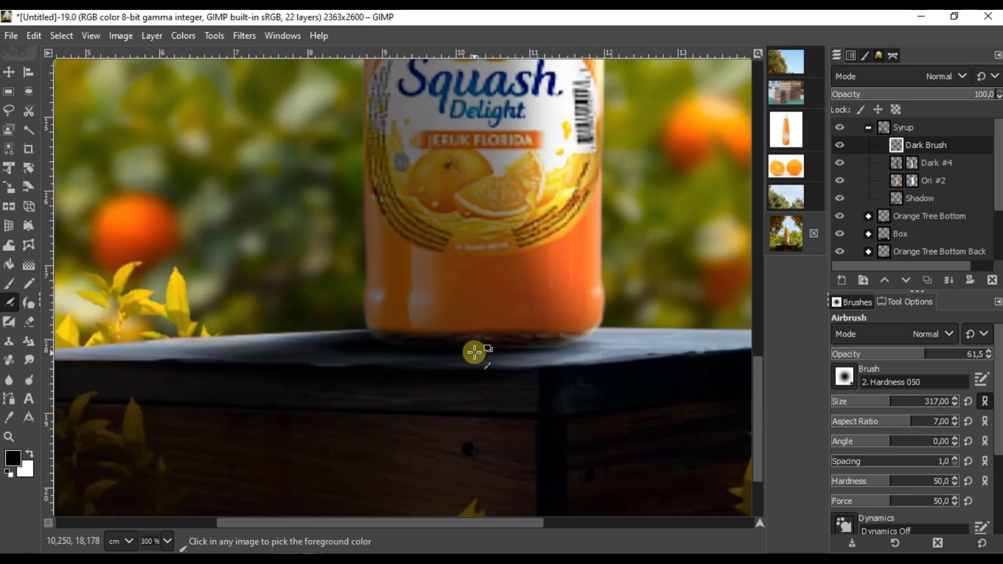
pyautogui.scroll(-5, 465, 361)
pyautogui.scroll(5, 412, 406)
pyautogui.scroll(3, 582, 362)
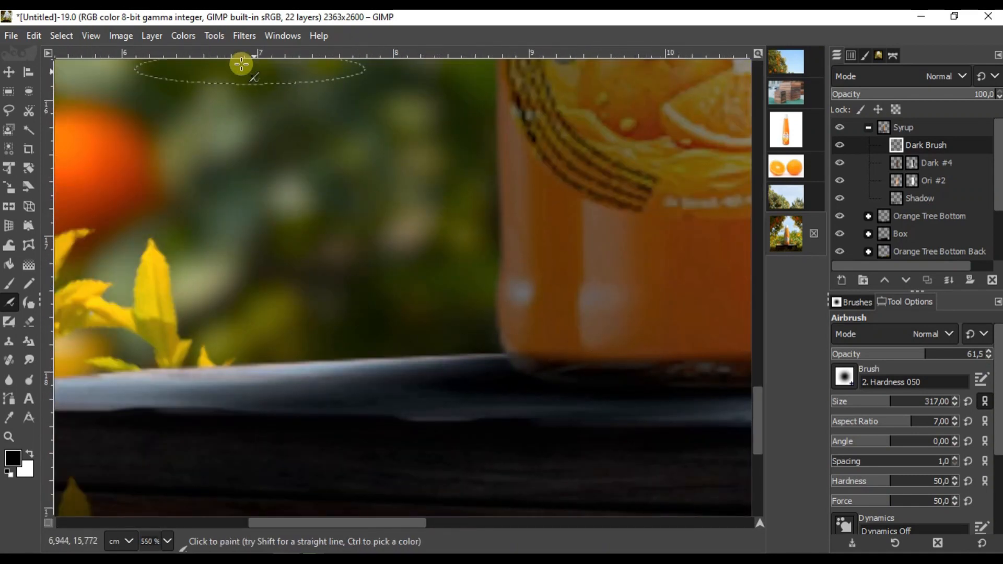
# - Apply an Exposure adjustment to the Dark Brush layer and repeat the same adjustment on the Shadow layer
pyautogui.click(183, 35)
pyautogui.click(223, 148)
pyautogui.click(876, 199)
pyautogui.click(875, 199)
pyautogui.click(794, 311)
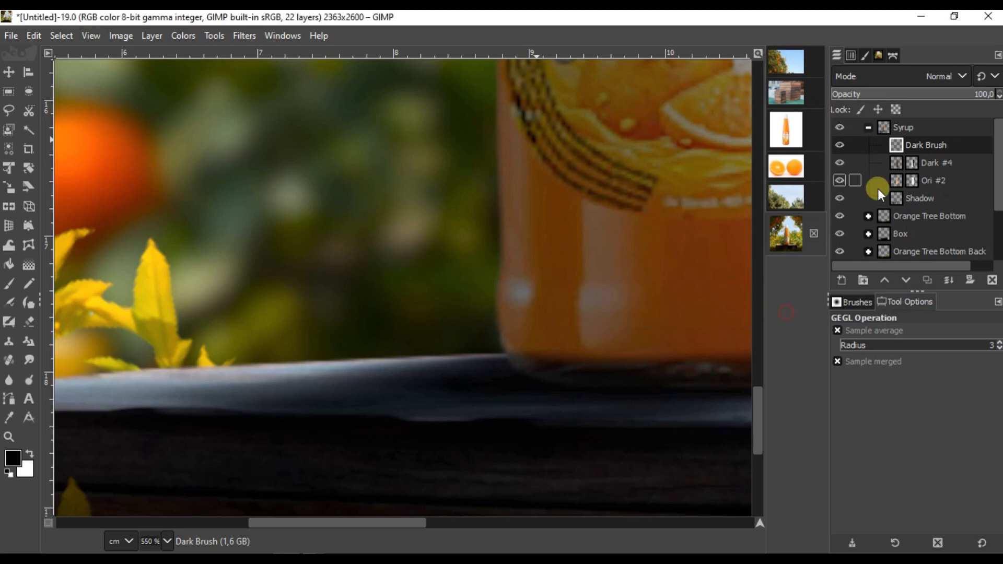
pyautogui.click(879, 197)
pyautogui.click(244, 35)
pyautogui.click(289, 58)
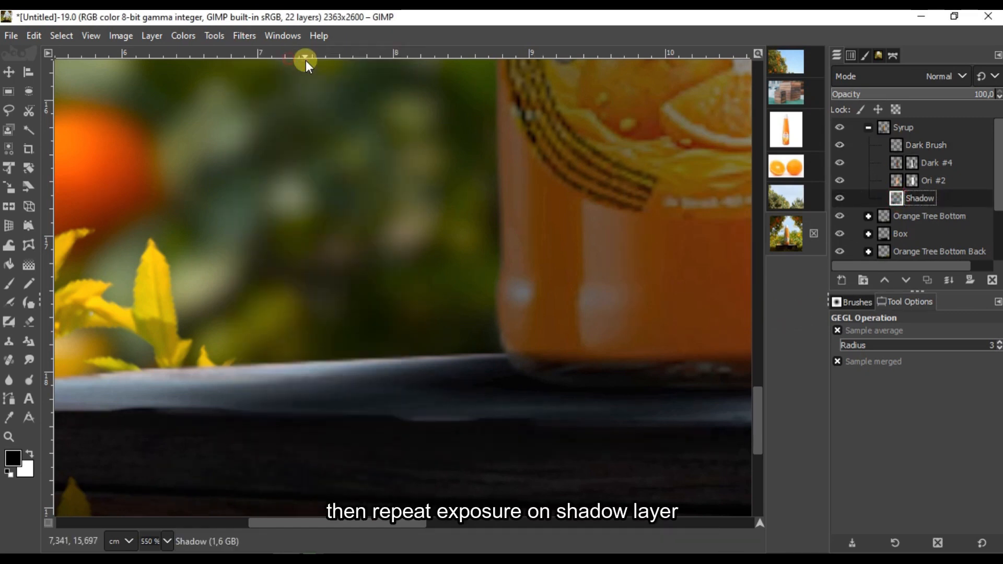
# - Airbrush more black shadow across the crate top left of the bottle on the Shadow layer, using size 517 and aspect ratio 10
pyautogui.scroll(-7, 478, 279)
pyautogui.scroll(2, 559, 368)
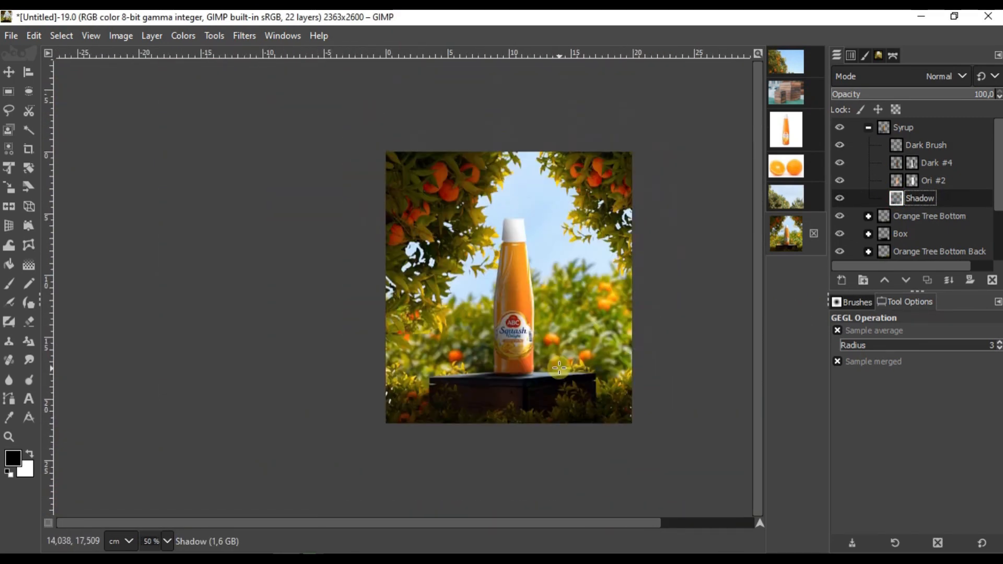
pyautogui.scroll(3, 560, 368)
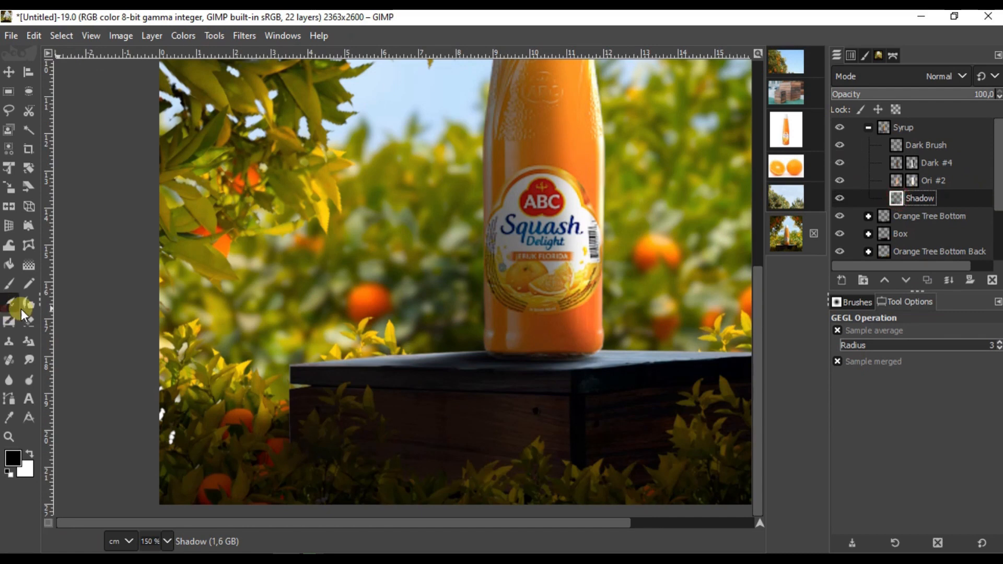
pyautogui.click(19, 306)
pyautogui.scroll(2, 382, 366)
pyautogui.click(925, 421)
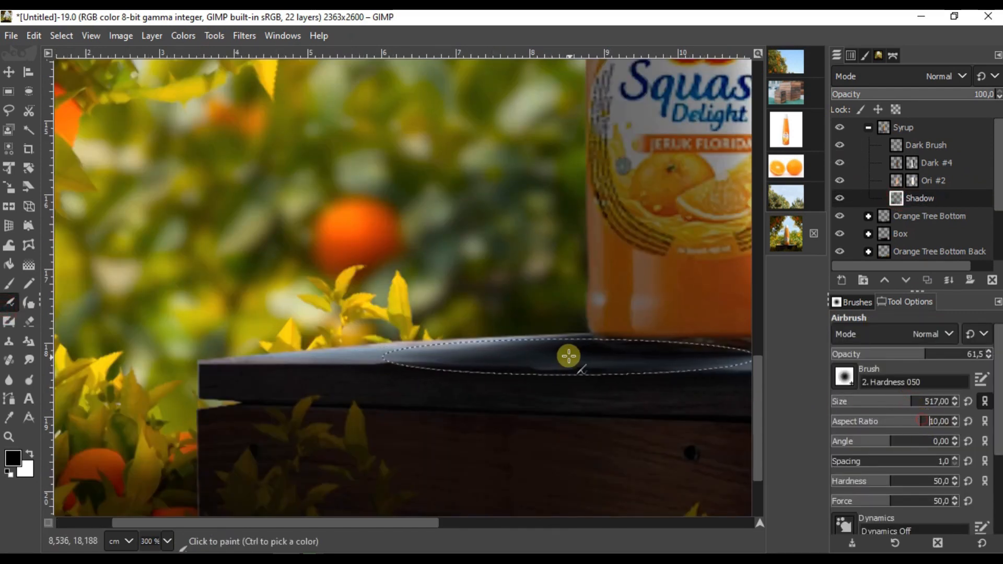
pyautogui.moveTo(346, 366)
pyautogui.mouseDown()
pyautogui.moveTo(519, 359)
pyautogui.moveTo(324, 378)
pyautogui.moveTo(375, 369)
pyautogui.mouseUp()
pyautogui.scroll(-4, 454, 356)
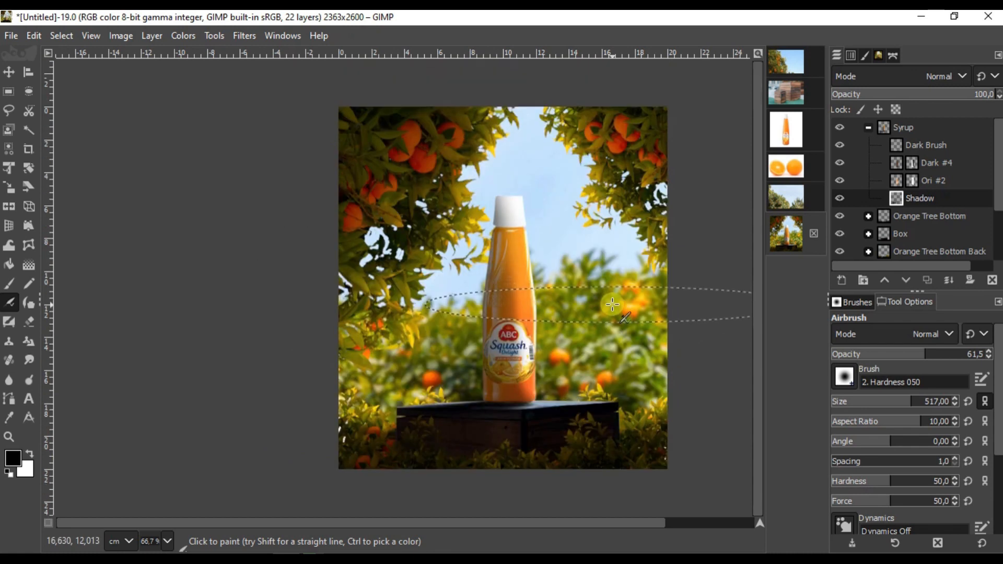
pyautogui.click(8, 72)
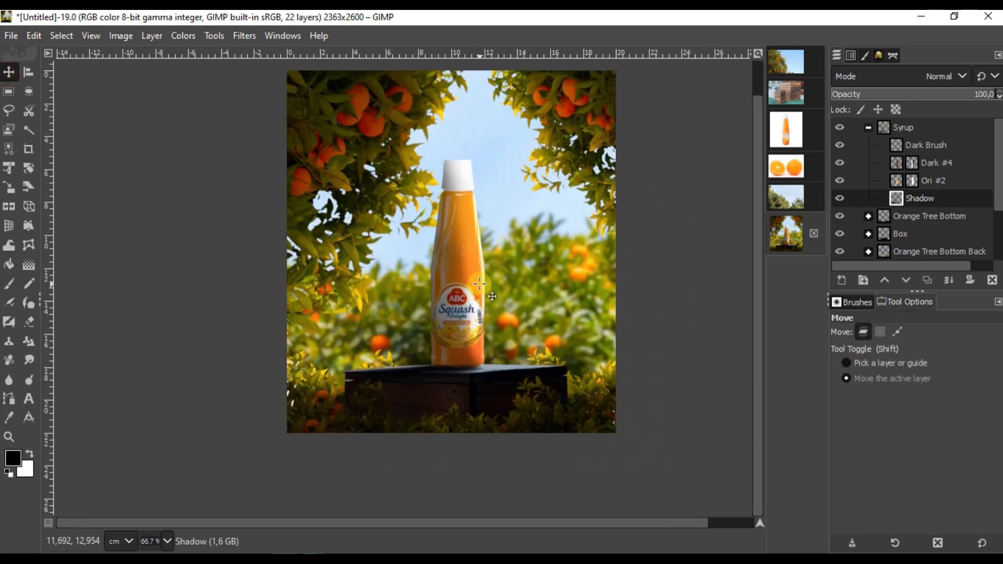
pyautogui.click(786, 167)
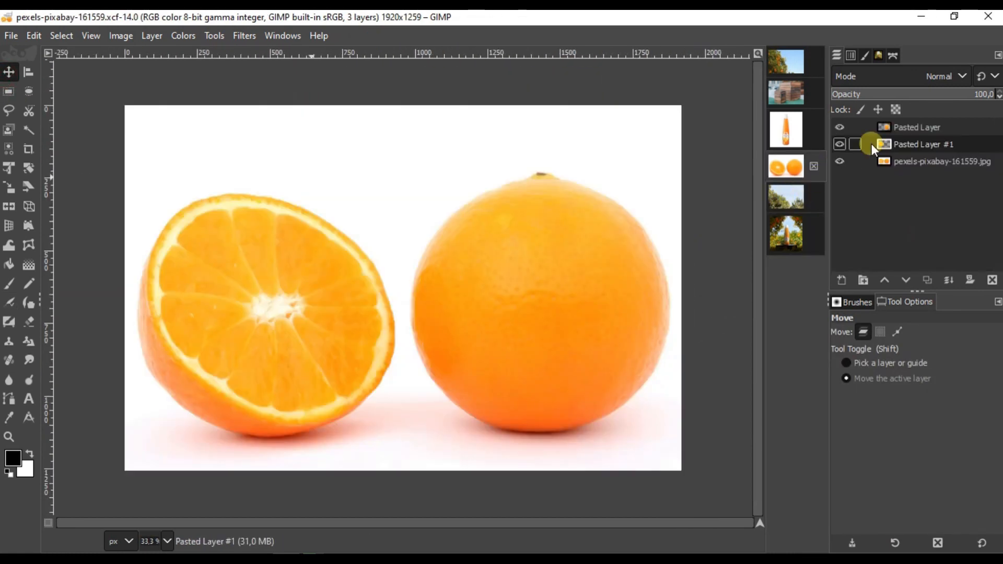
pyautogui.click(788, 240)
pyautogui.scroll(2, 575, 266)
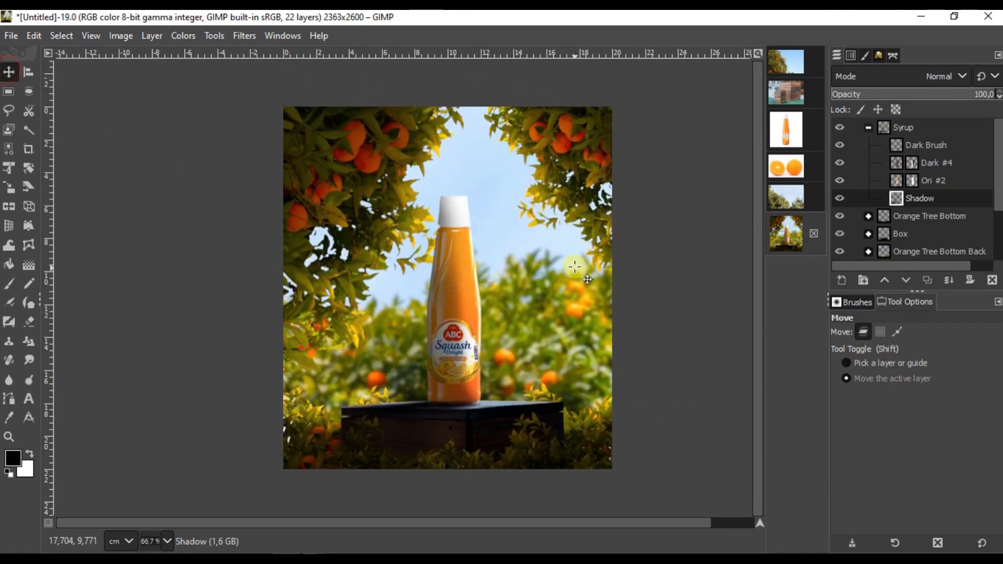
# - In the pexels-pixabay-161559 image, select the whole orange from the Pasted Layer's alpha and copy it
pyautogui.click(786, 167)
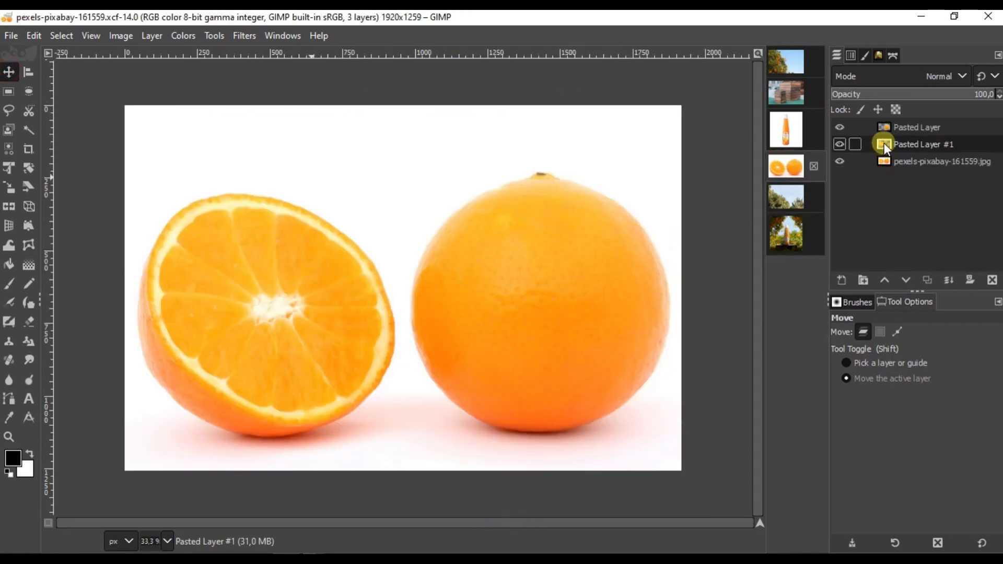
pyautogui.click(898, 125)
pyautogui.rightClick(627, 244)
pyautogui.moveTo(679, 267)
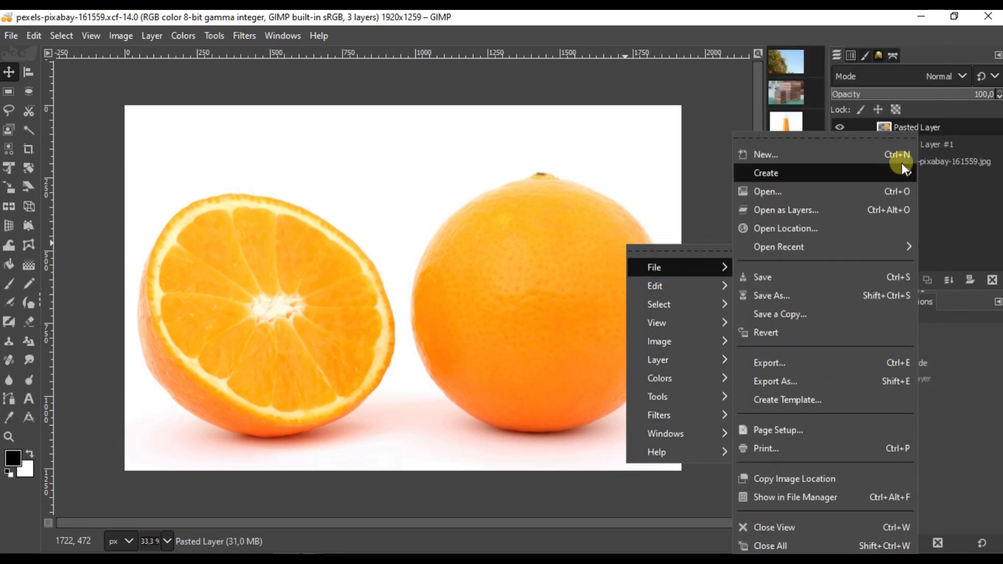
pyautogui.rightClick(941, 180)
pyautogui.click(890, 503)
pyautogui.rightClick(568, 271)
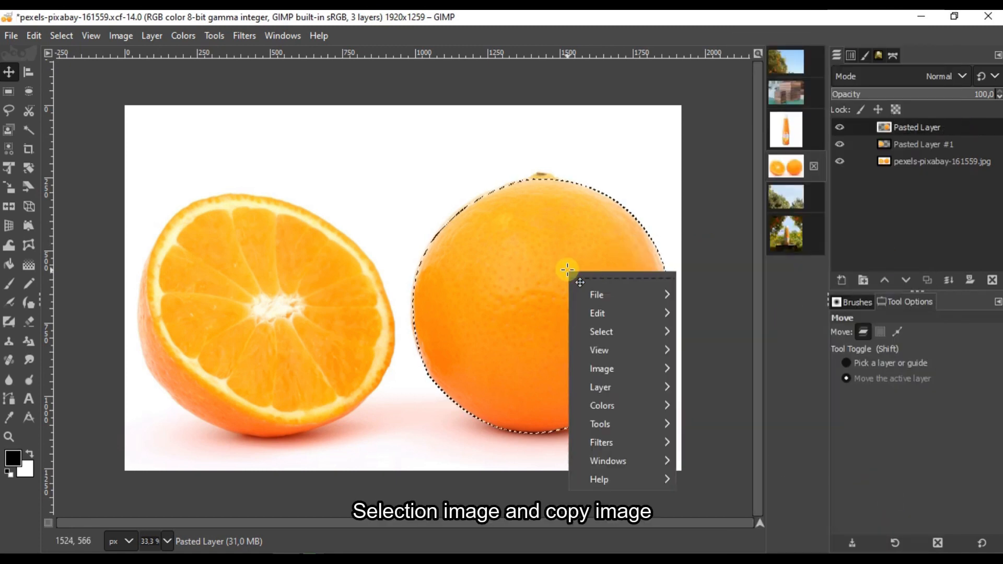
pyautogui.moveTo(601, 313)
pyautogui.click(721, 160)
# - Return to the bottle composition and create a layer group named Orange above the collapsed Syrup group
pyautogui.click(786, 233)
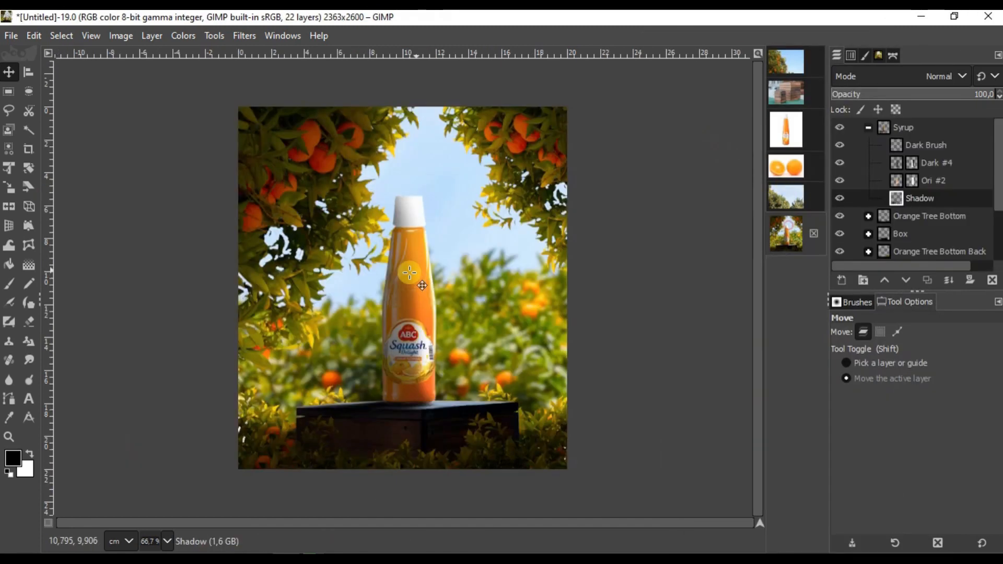
pyautogui.click(926, 129)
pyautogui.click(870, 127)
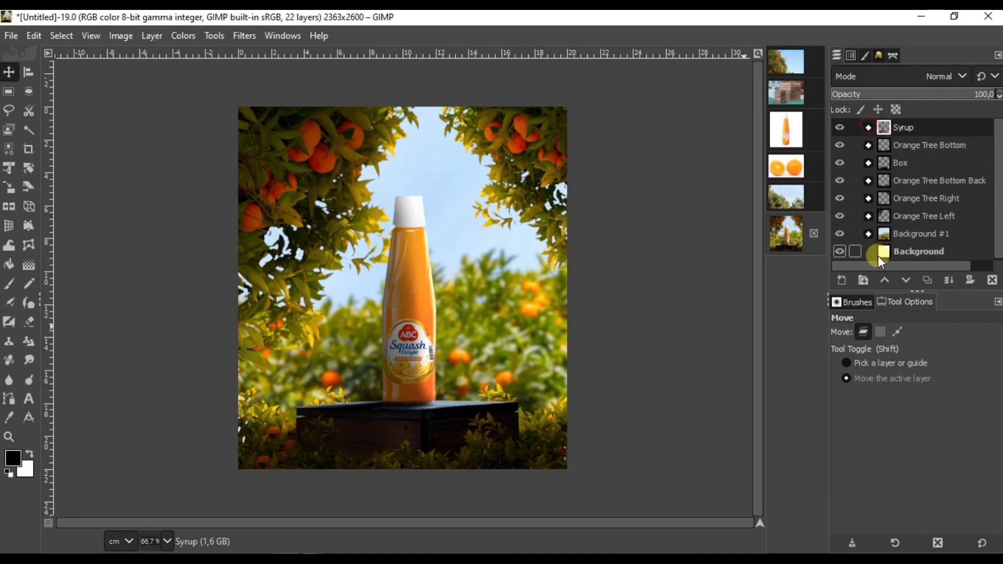
pyautogui.click(864, 281)
pyautogui.moveTo(933, 139); pyautogui.dragTo(909, 123)
pyautogui.click(869, 144)
pyautogui.doubleClick(903, 124)
pyautogui.write('Orange')
pyautogui.press('Return')
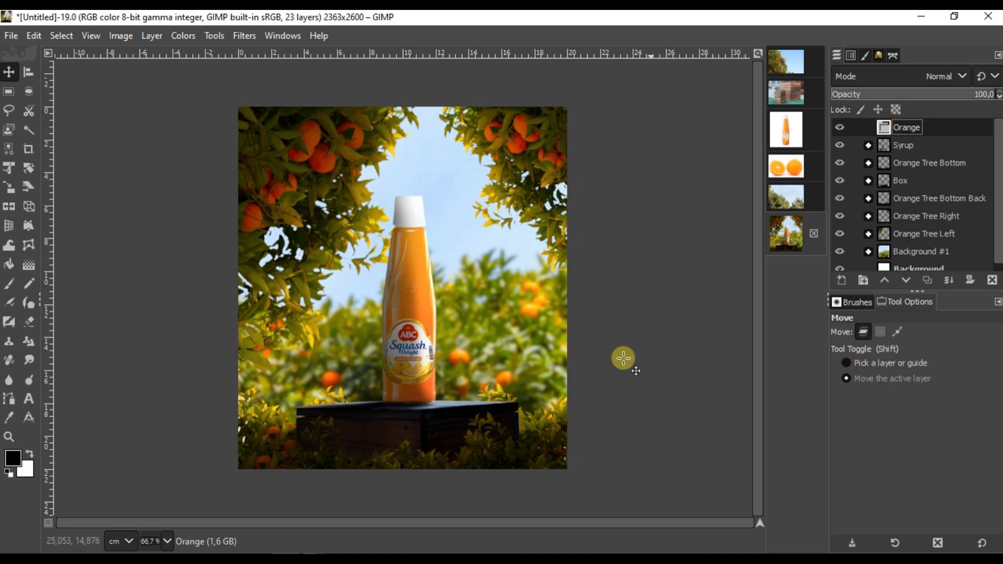
# - Paste the copied orange, move its layer into the Orange group and name it Orange
pyautogui.rightClick(479, 334)
pyautogui.moveTo(515, 362)
pyautogui.click(624, 179)
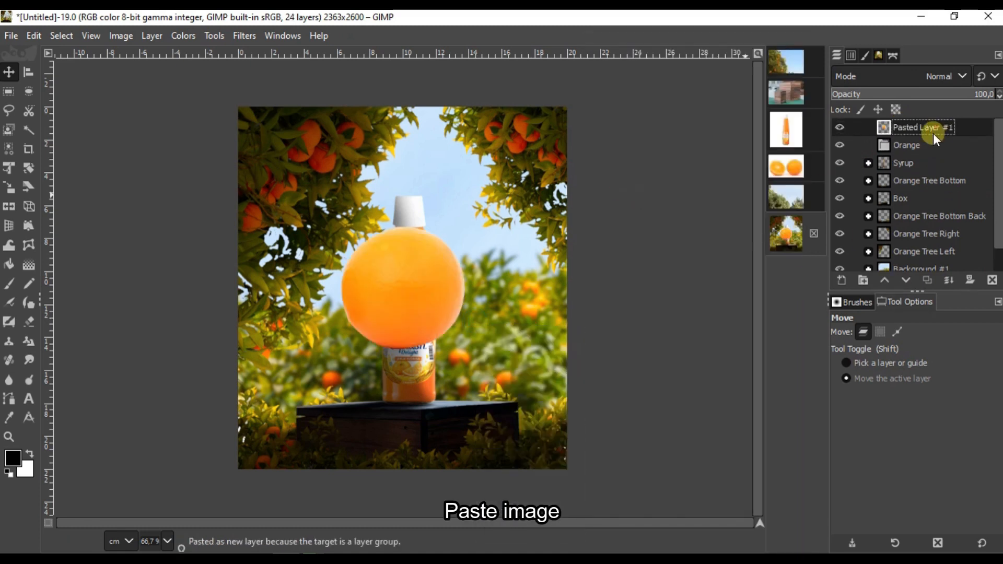
pyautogui.moveTo(934, 135); pyautogui.dragTo(934, 142)
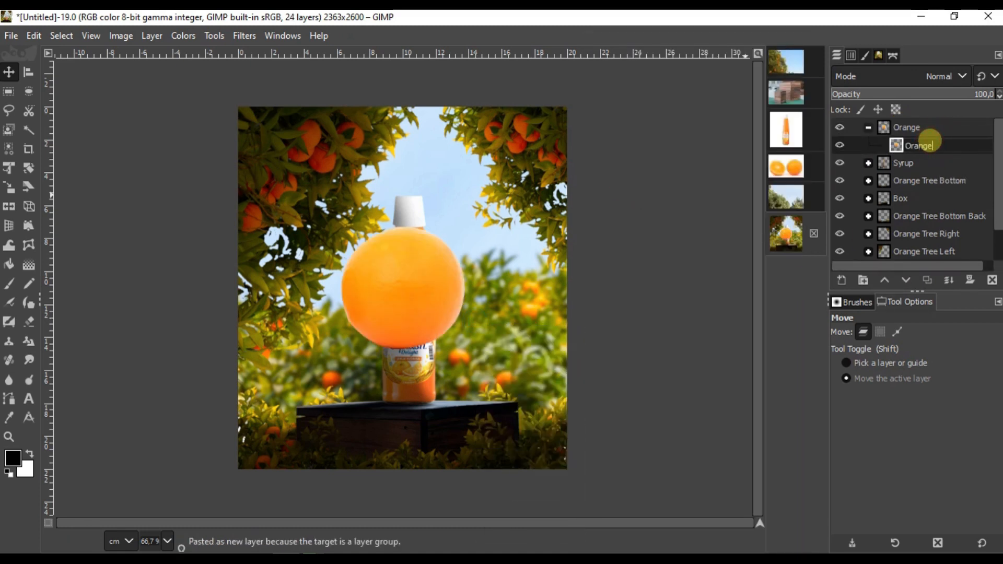
pyautogui.press('Return')
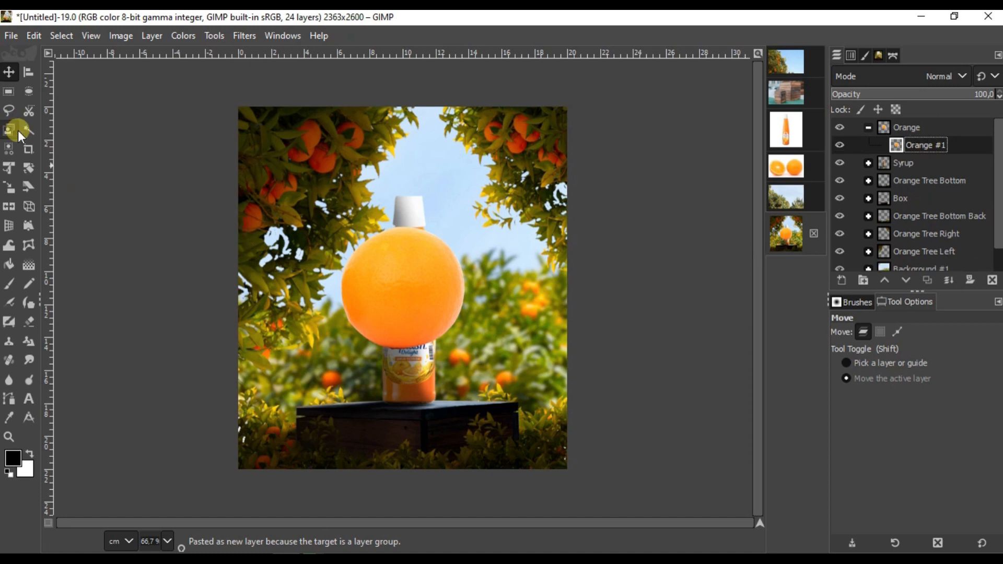
# - Scale the pasted orange to about 42% with Unified Transform and set it on the crate top beside the bottle's right side
pyautogui.click(10, 168)
pyautogui.click(387, 280)
pyautogui.moveTo(346, 234); pyautogui.dragTo(357, 245)
pyautogui.scroll(2, 401, 298)
pyautogui.moveTo(441, 307); pyautogui.dragTo(440, 265)
pyautogui.moveTo(446, 281); pyautogui.dragTo(470, 338)
pyautogui.moveTo(324, 179); pyautogui.dragTo(410, 282)
pyautogui.moveTo(441, 328); pyautogui.dragTo(446, 374)
pyautogui.scroll(1, 441, 359)
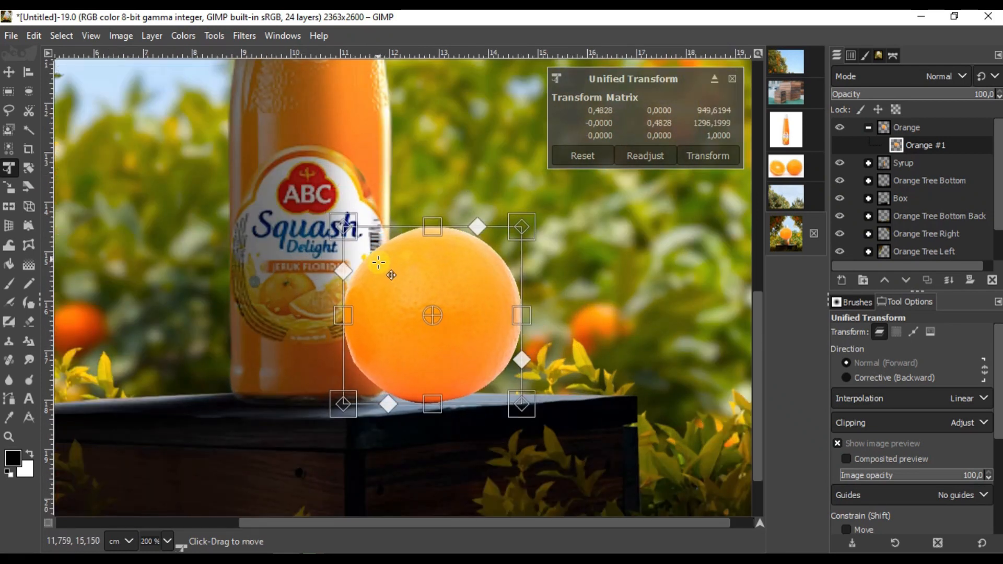
pyautogui.moveTo(346, 230); pyautogui.dragTo(368, 251)
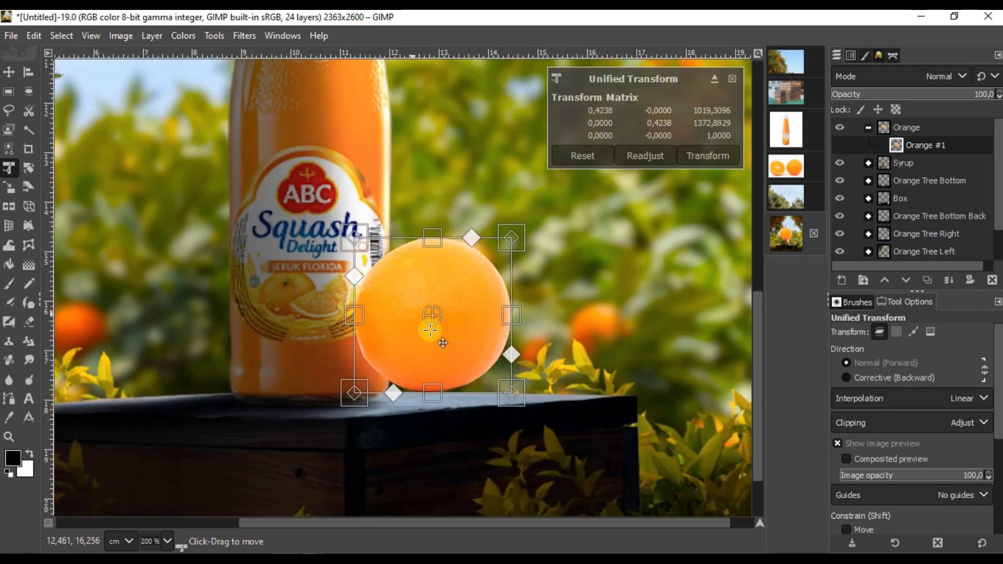
pyautogui.scroll(1, 430, 328)
pyautogui.moveTo(446, 298); pyautogui.dragTo(448, 322)
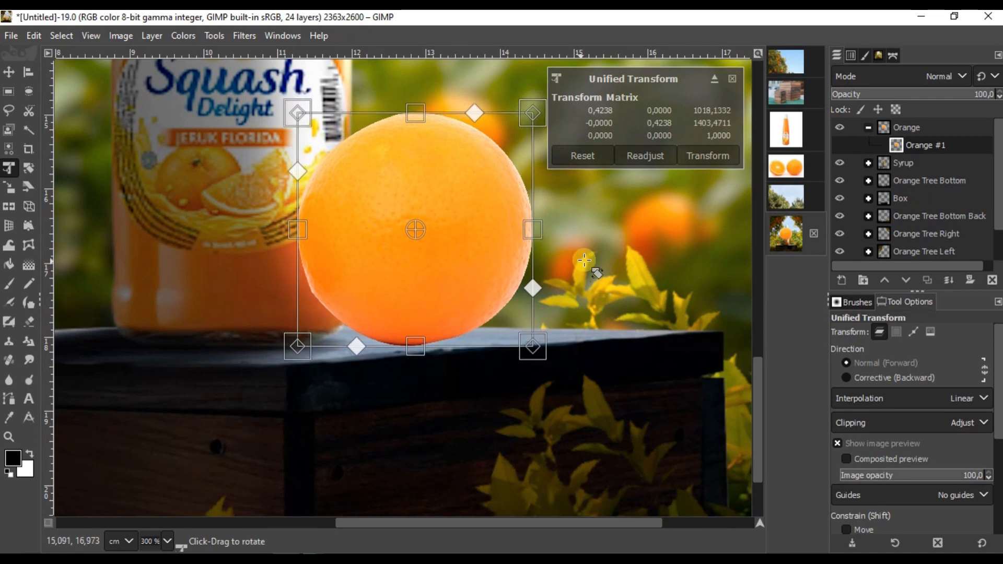
pyautogui.click(707, 156)
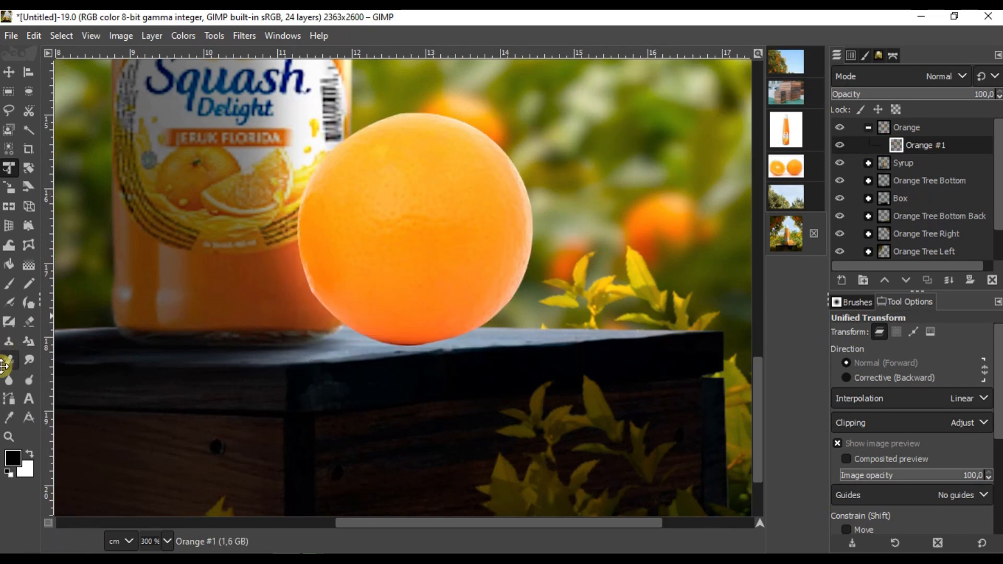
# - Soften the orange's outline on its layer with the Blur tool, using the 2. Hardness 050 brush at size 285
pyautogui.click(9, 380)
pyautogui.scroll(2, 282, 347)
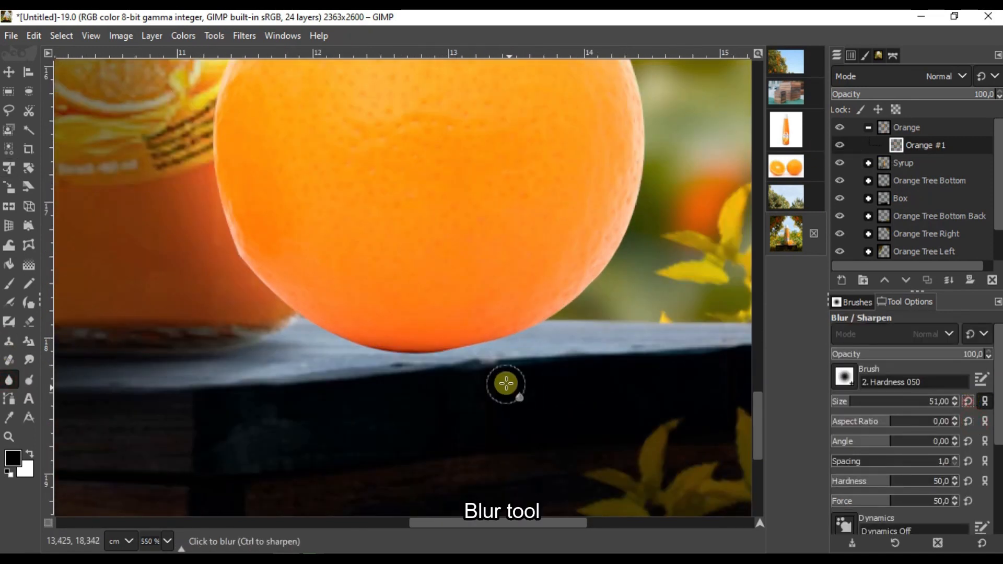
pyautogui.scroll(1, 506, 384)
pyautogui.click(896, 403)
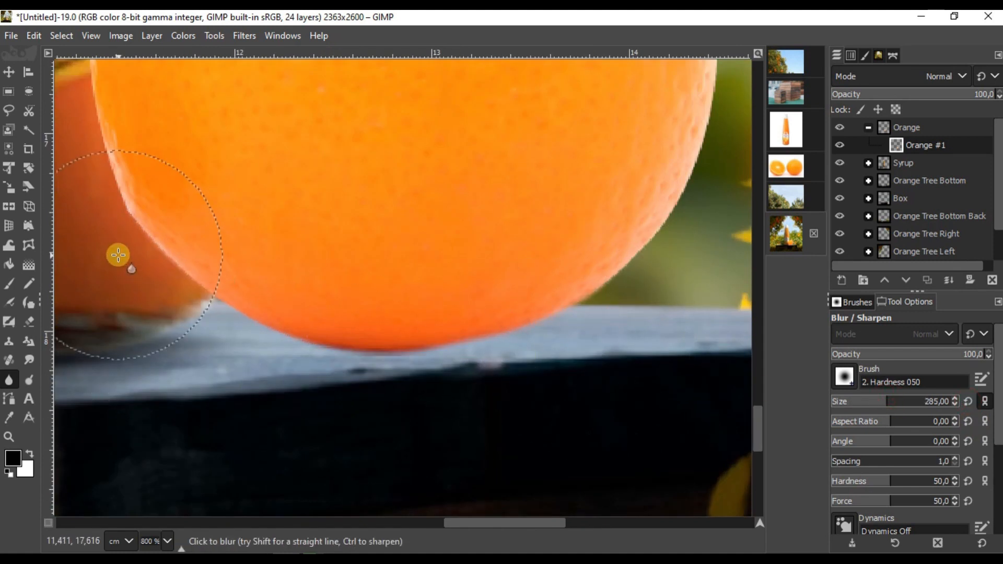
pyautogui.scroll(6, 119, 255)
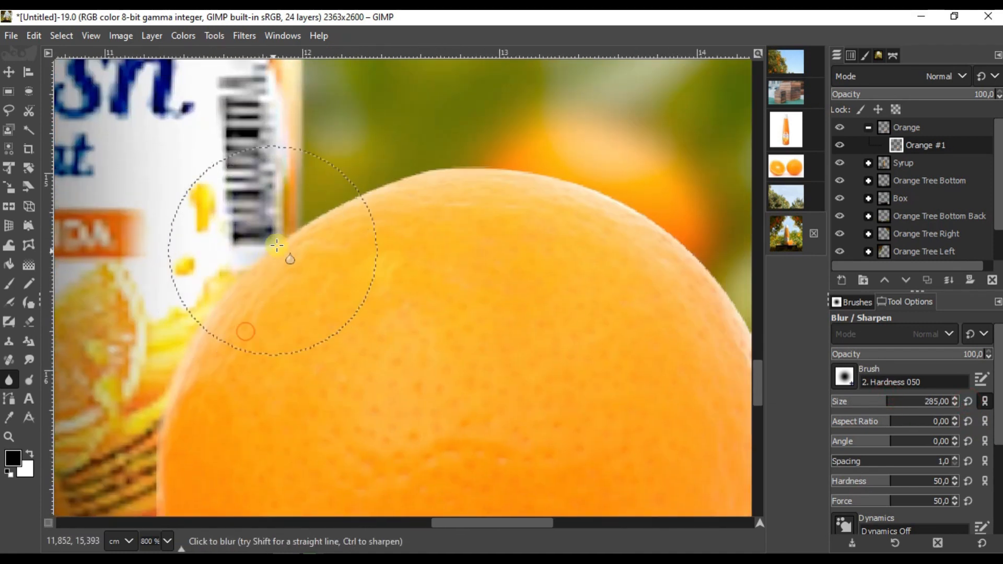
pyautogui.moveTo(307, 220); pyautogui.dragTo(601, 194)
pyautogui.moveTo(602, 196)
pyautogui.mouseDown()
pyautogui.moveTo(394, 150)
pyautogui.moveTo(598, 347)
pyautogui.moveTo(531, 228)
pyautogui.mouseUp()
pyautogui.moveTo(531, 229)
pyautogui.mouseDown()
pyautogui.moveTo(530, 349)
pyautogui.moveTo(516, 392)
pyautogui.mouseUp()
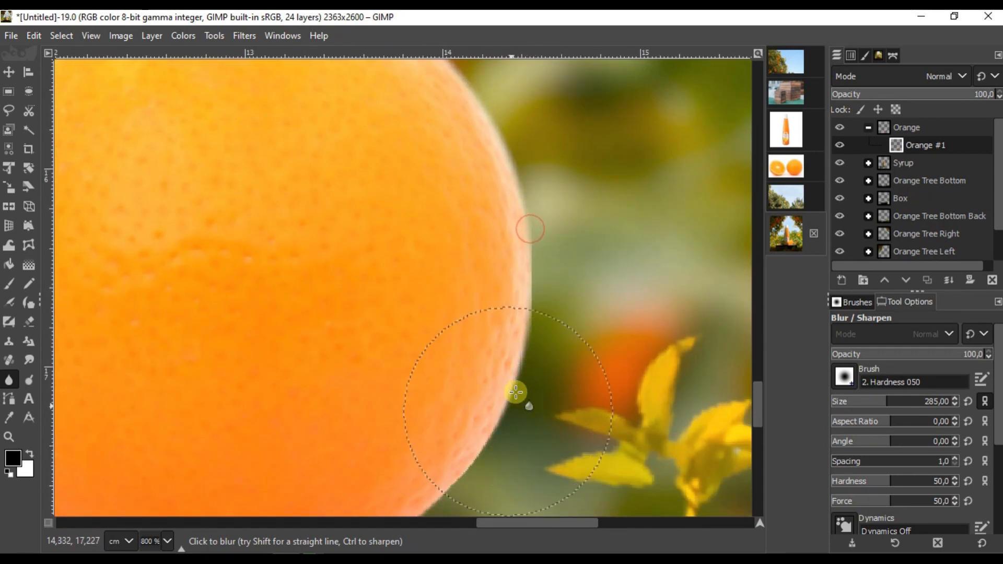
pyautogui.scroll(-4, 516, 392)
pyautogui.scroll(3, 359, 307)
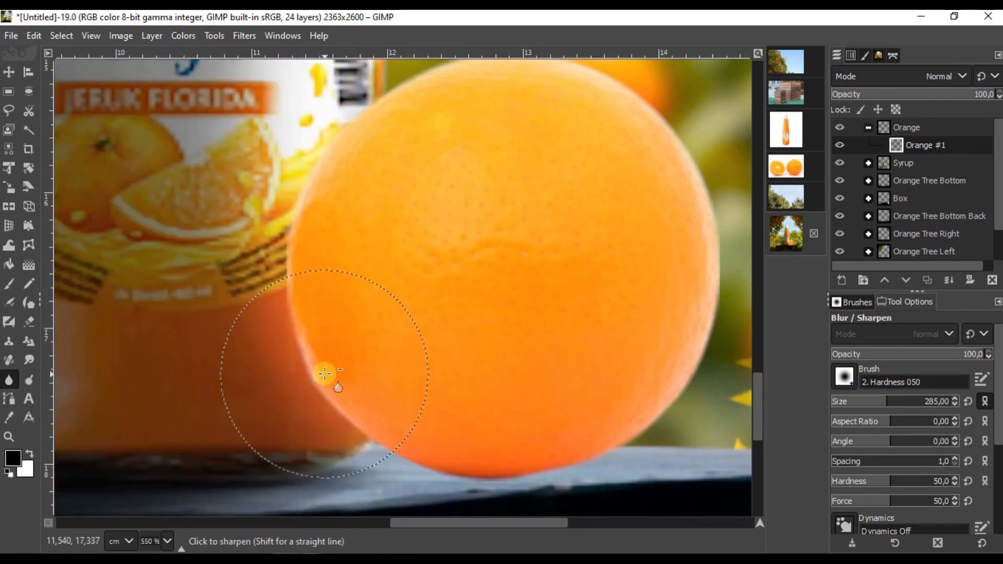
# - Duplicate the orange layer inside its group, naming the upper copy Dark and the lower one Ori
pyautogui.scroll(-2, 325, 374)
pyautogui.rightClick(902, 152)
pyautogui.click(832, 177)
pyautogui.doubleClick(927, 144)
pyautogui.write('Dark')
pyautogui.press('Return')
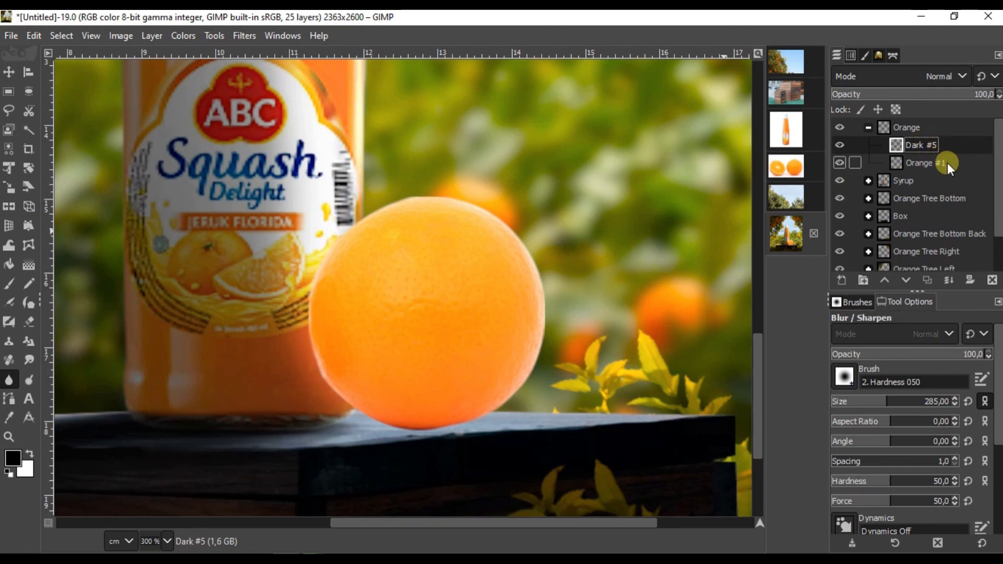
pyautogui.doubleClick(930, 160)
pyautogui.write('Ori')
pyautogui.press('Return')
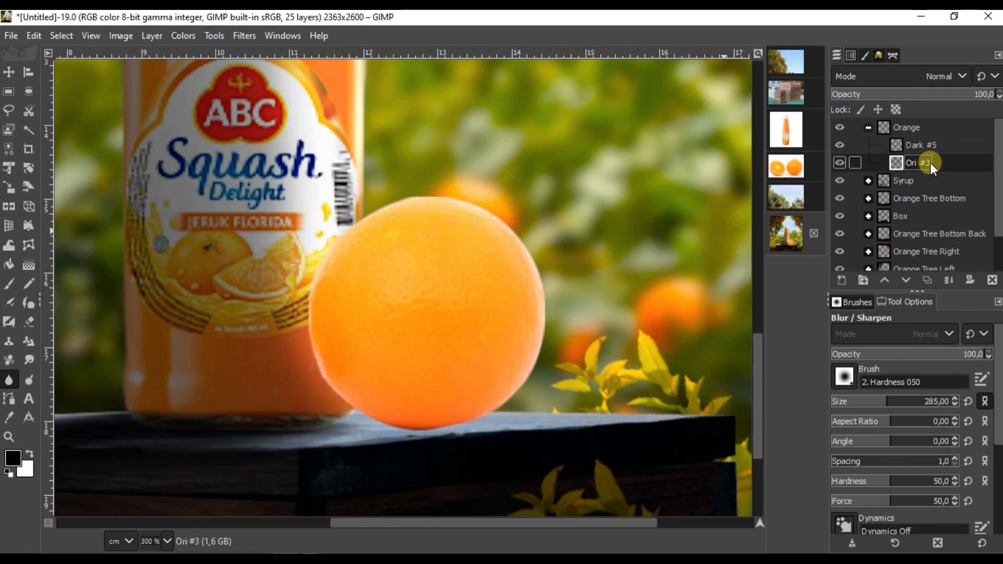
# - Rename the Orange layer group to Right Orange
pyautogui.doubleClick(924, 127)
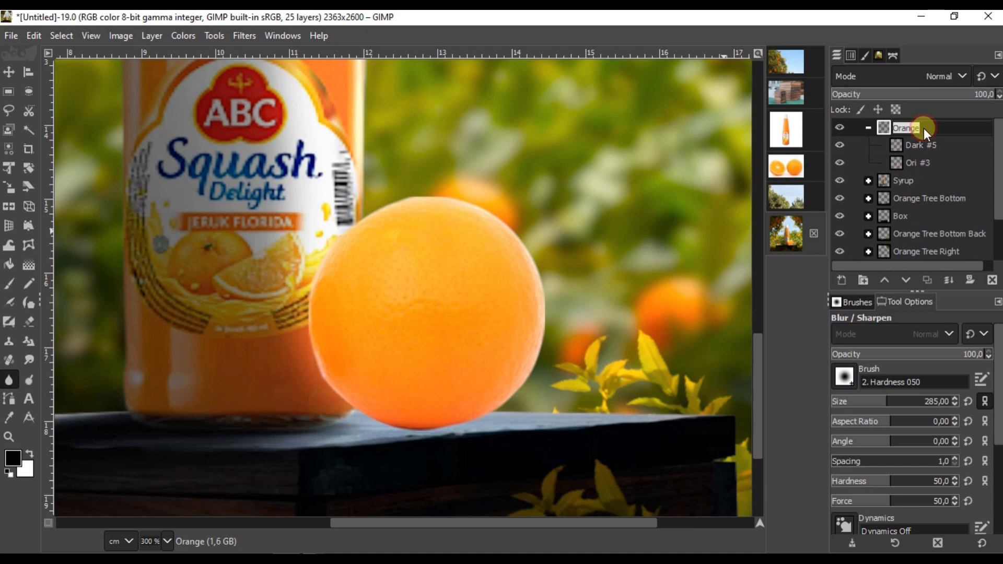
pyautogui.click(924, 128)
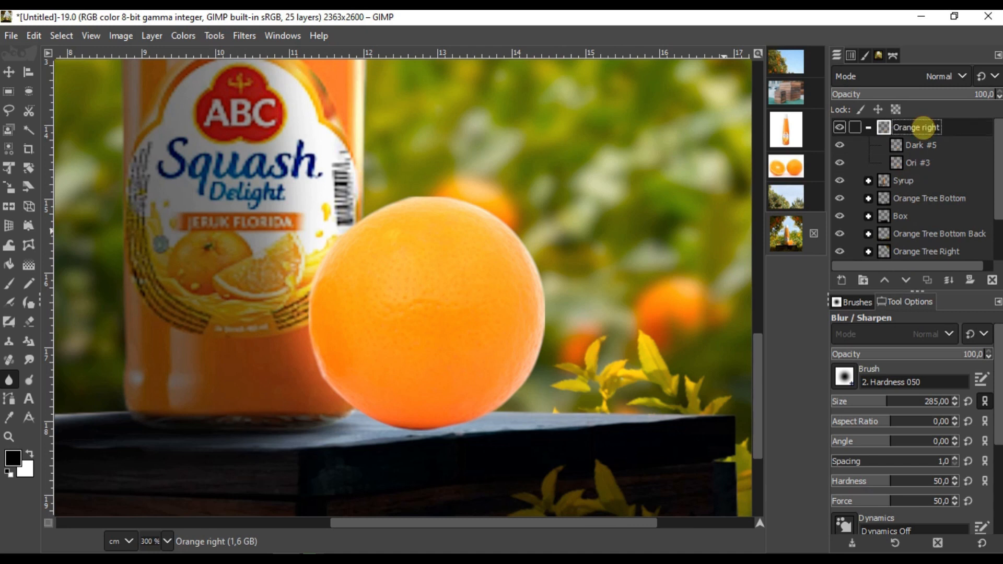
pyautogui.doubleClick(921, 127)
pyautogui.write('Right Orang')
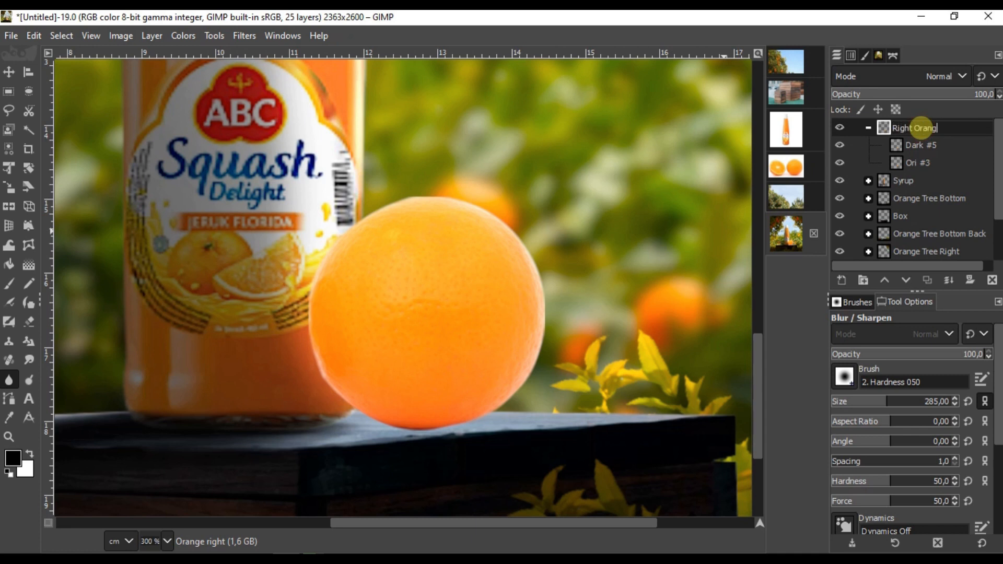
pyautogui.write('e')
pyautogui.press('Return')
# - Darken the Dark layer with an Exposure adjustment of about -2.791
pyautogui.click(926, 145)
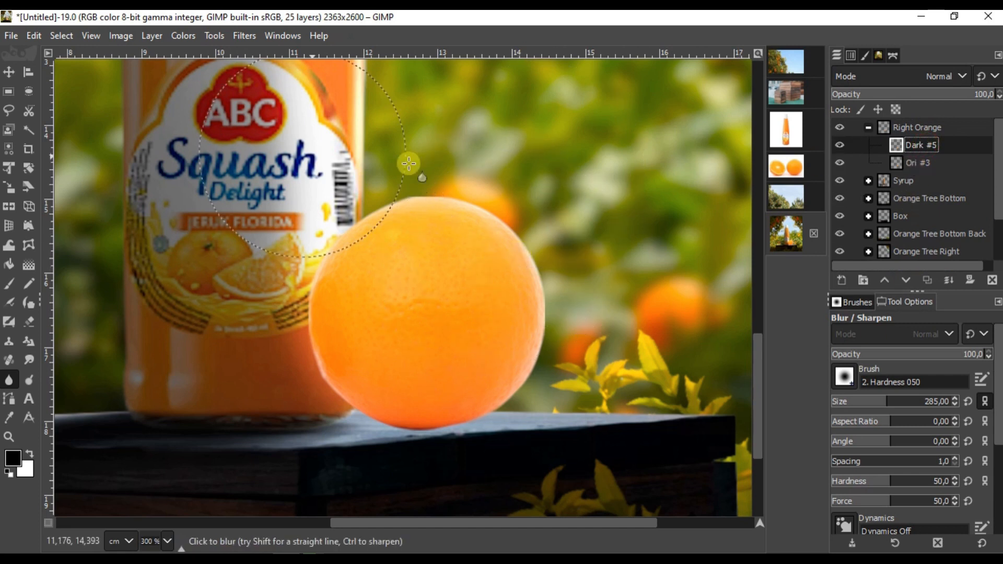
pyautogui.click(183, 35)
pyautogui.click(217, 148)
pyautogui.moveTo(695, 211); pyautogui.dragTo(702, 211)
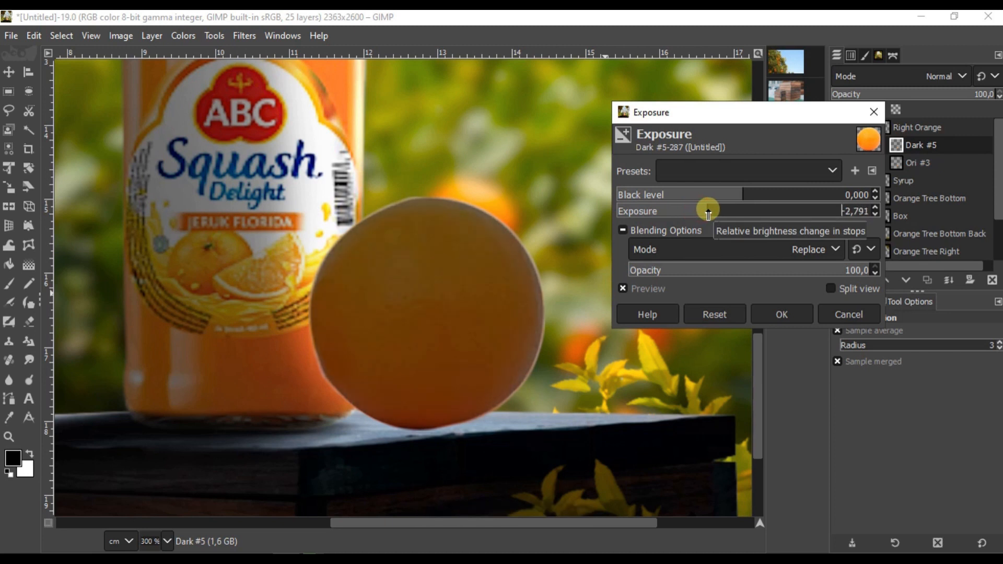
pyautogui.click(782, 314)
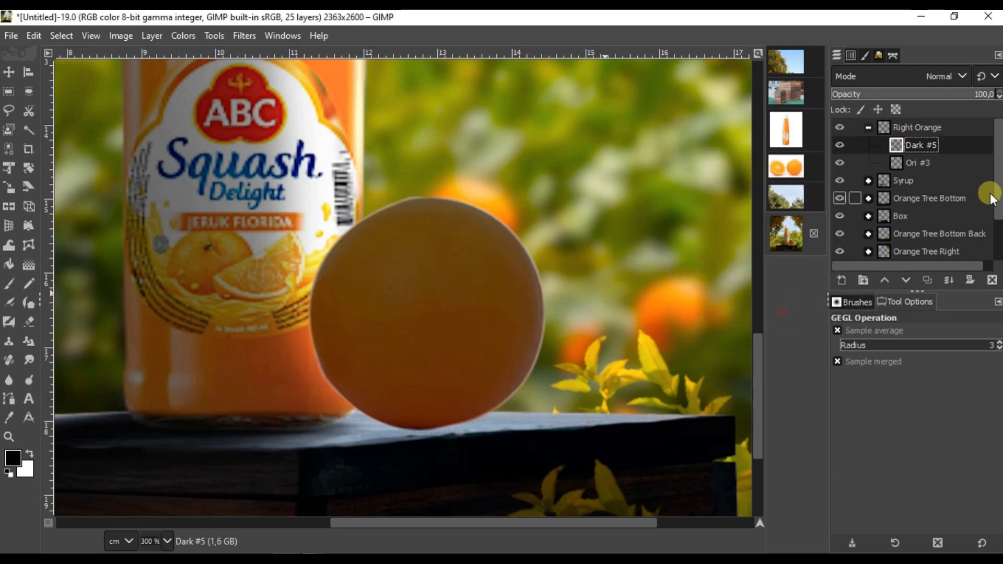
# - Add a layer mask to both the Dark layer and the Ori layer
pyautogui.click(967, 278)
pyautogui.click(896, 402)
pyautogui.press('pagedown')
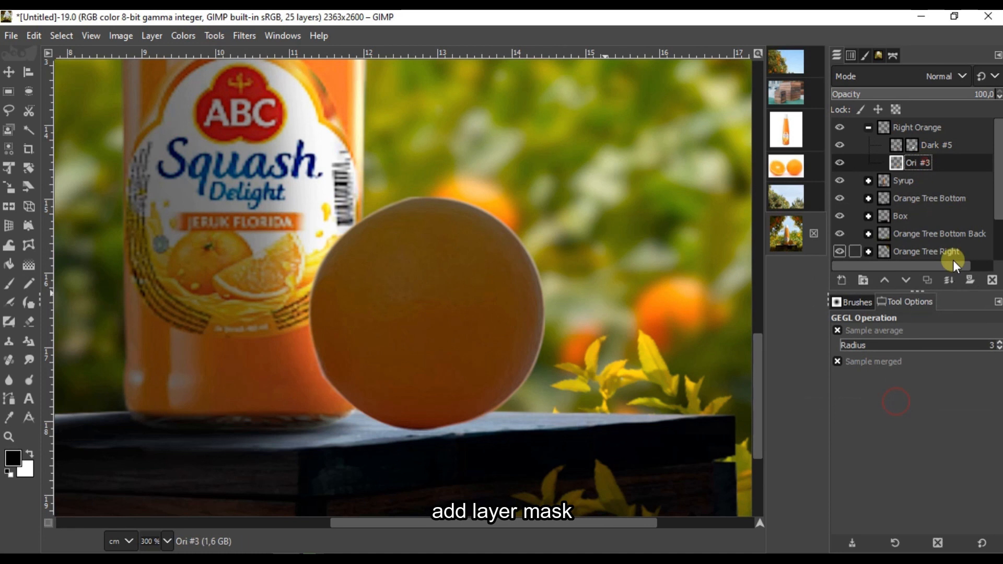
pyautogui.click(968, 279)
pyautogui.click(903, 392)
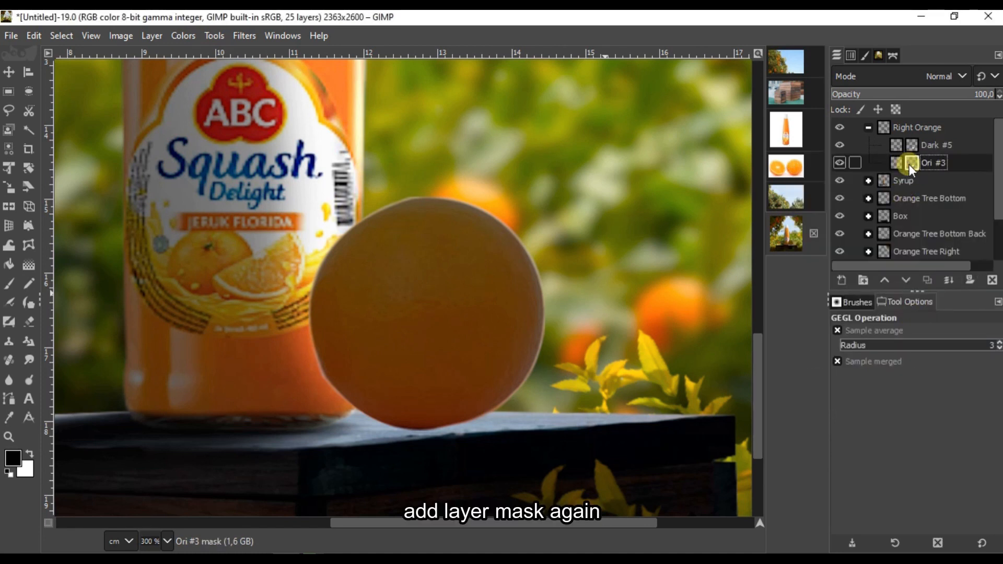
# - Paint black on the Ori layer's mask along the orange's edge with the size 285 soft brush
pyautogui.click(9, 303)
pyautogui.click(909, 164)
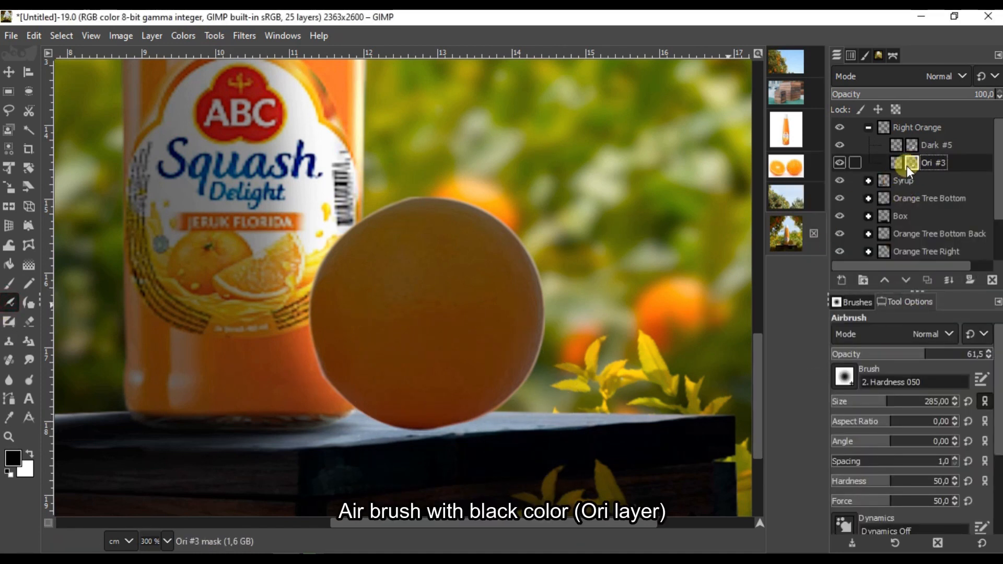
pyautogui.click(9, 287)
pyautogui.scroll(3, 425, 447)
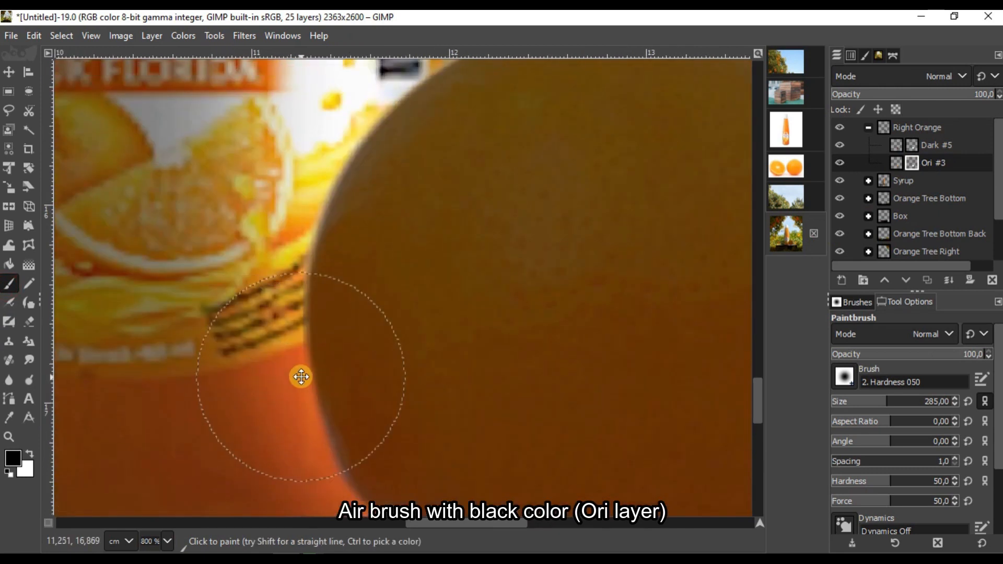
pyautogui.scroll(-3, 331, 272)
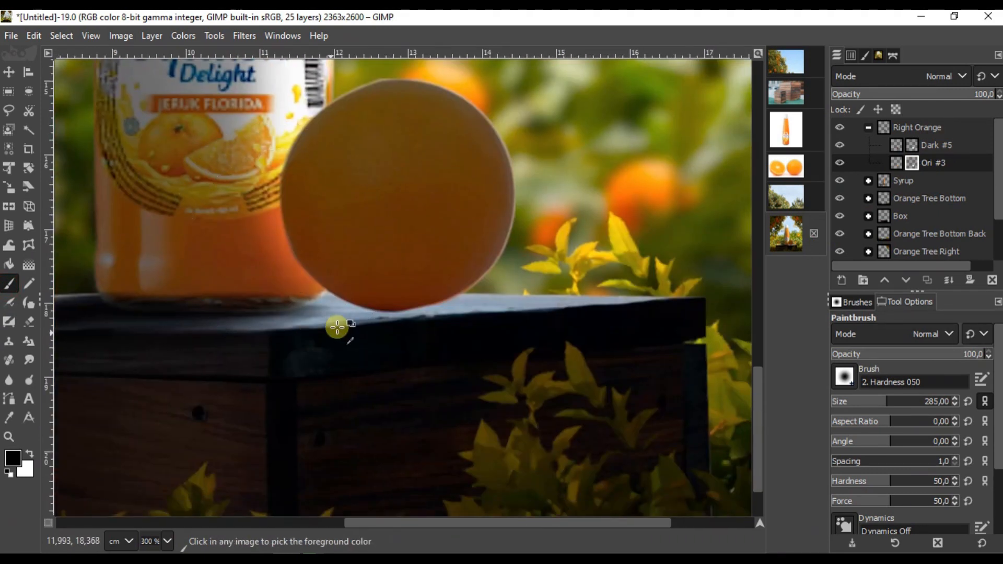
pyautogui.scroll(5, 336, 327)
pyautogui.scroll(-5, 449, 340)
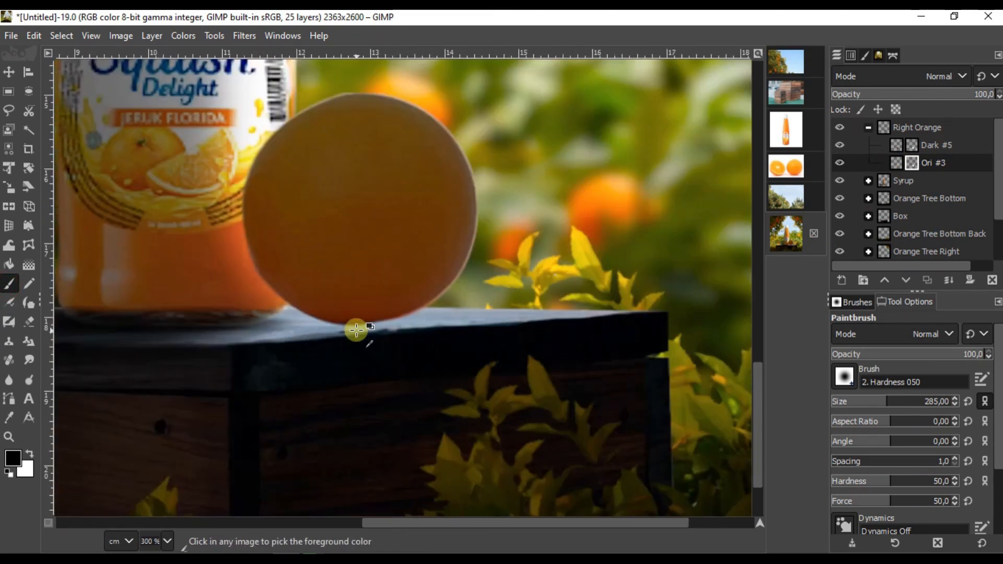
# - Airbrush black on the Dark layer's mask along the orange's top and right edge at opacity 61.5 and size 285 to reveal the lit side
pyautogui.click(912, 146)
pyautogui.click(9, 302)
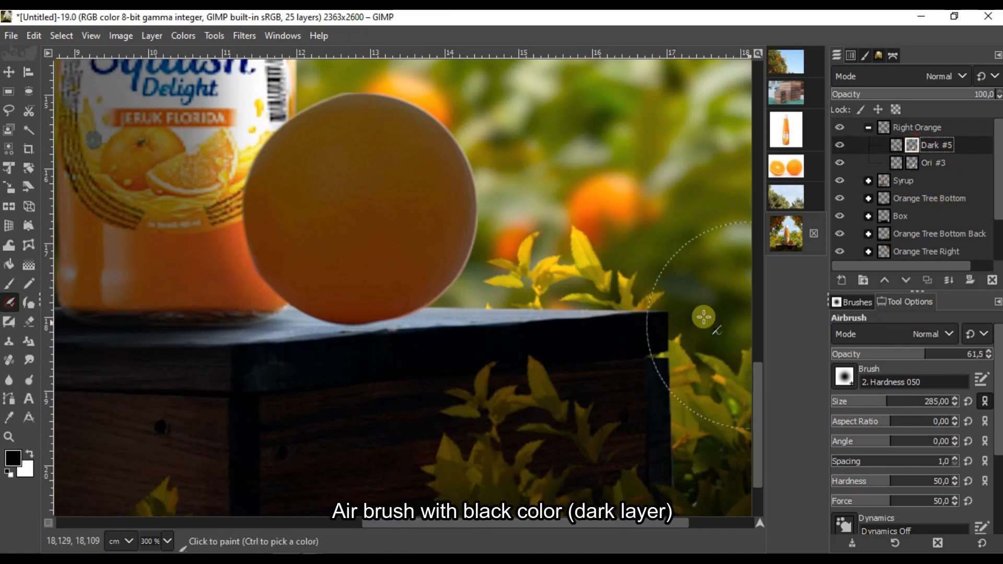
pyautogui.scroll(-1, 553, 285)
pyautogui.moveTo(465, 224)
pyautogui.mouseDown()
pyautogui.moveTo(482, 169)
pyautogui.moveTo(417, 120)
pyautogui.moveTo(484, 124)
pyautogui.moveTo(554, 202)
pyautogui.moveTo(553, 251)
pyautogui.mouseUp()
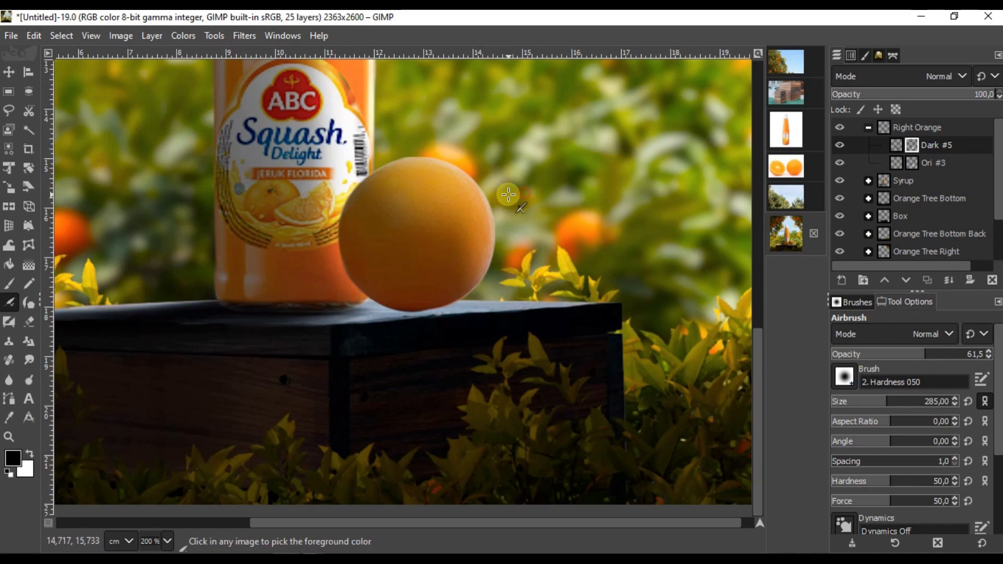
pyautogui.scroll(-2, 509, 195)
pyautogui.scroll(6, 510, 154)
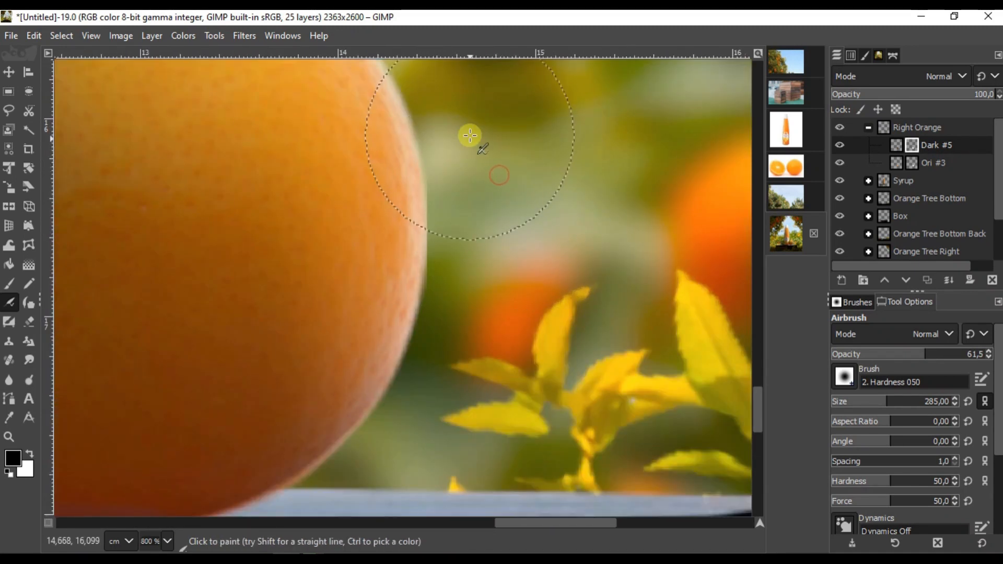
pyautogui.scroll(-1, 472, 141)
pyautogui.moveTo(440, 187)
pyautogui.mouseDown()
pyautogui.moveTo(235, 117)
pyautogui.moveTo(188, 151)
pyautogui.mouseUp()
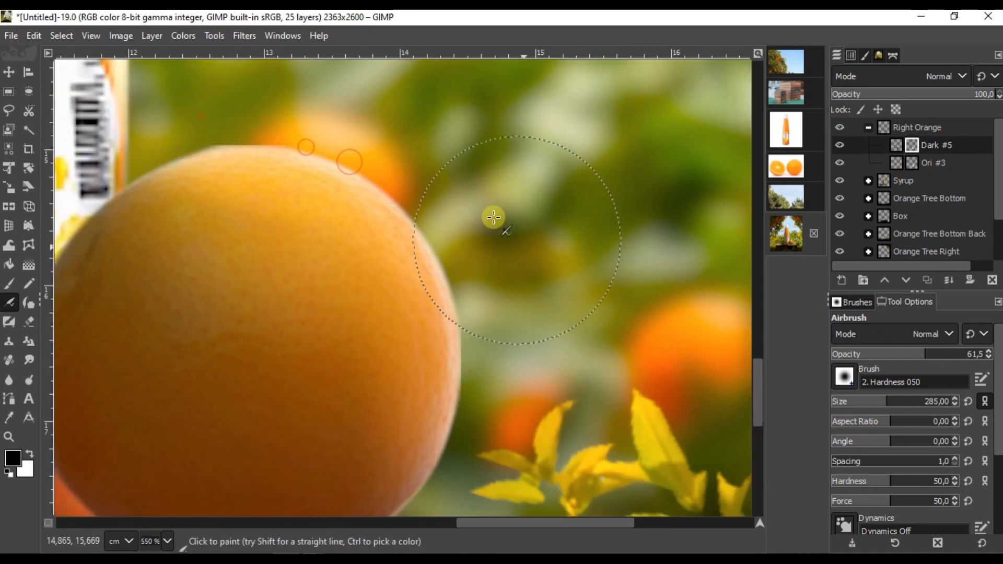
pyautogui.scroll(-2, 506, 361)
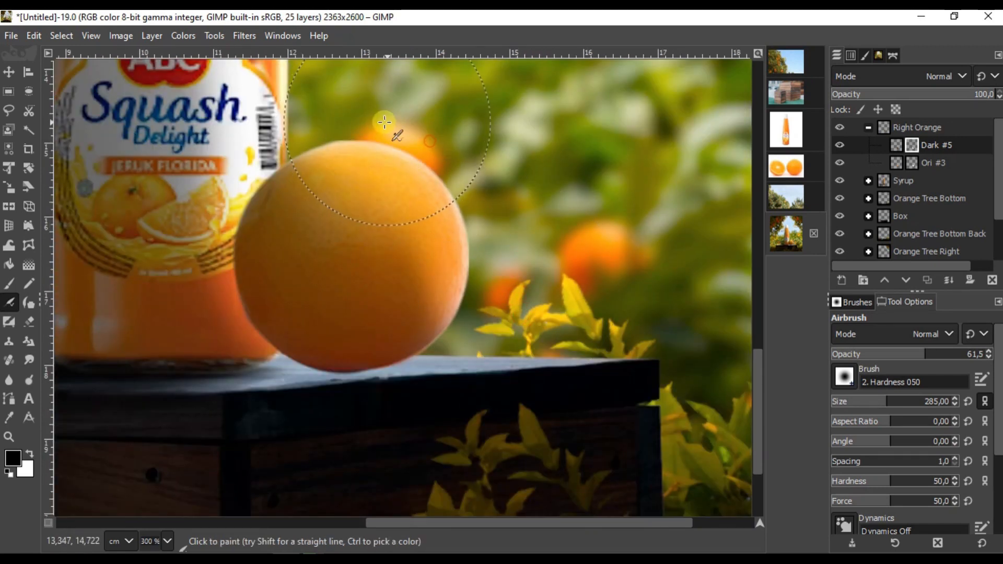
pyautogui.scroll(-2, 384, 123)
pyautogui.scroll(-1, 435, 224)
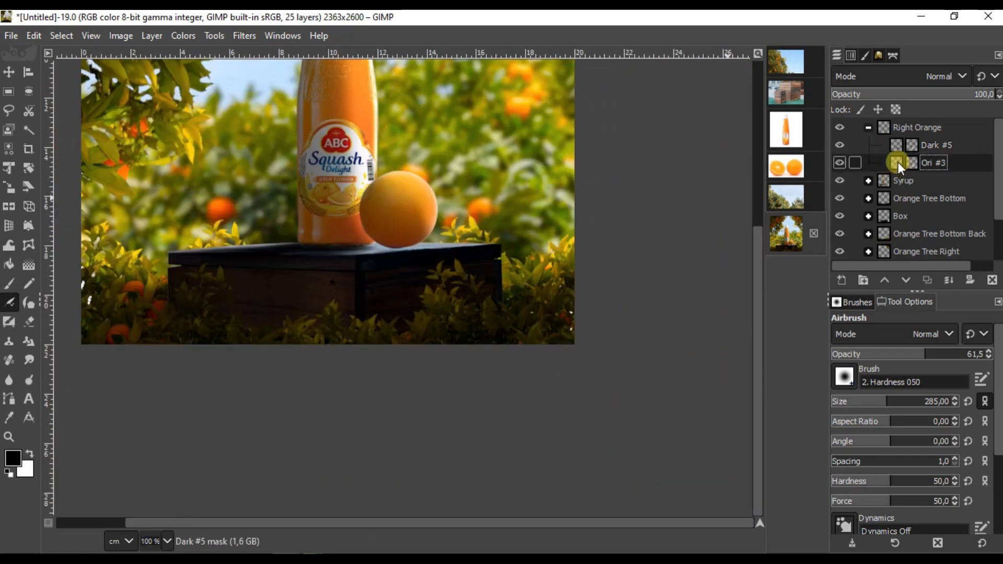
# - Create a layer named Shadow in the Right Orange group and place it beneath Ori
pyautogui.click(843, 282)
pyautogui.press('Return')
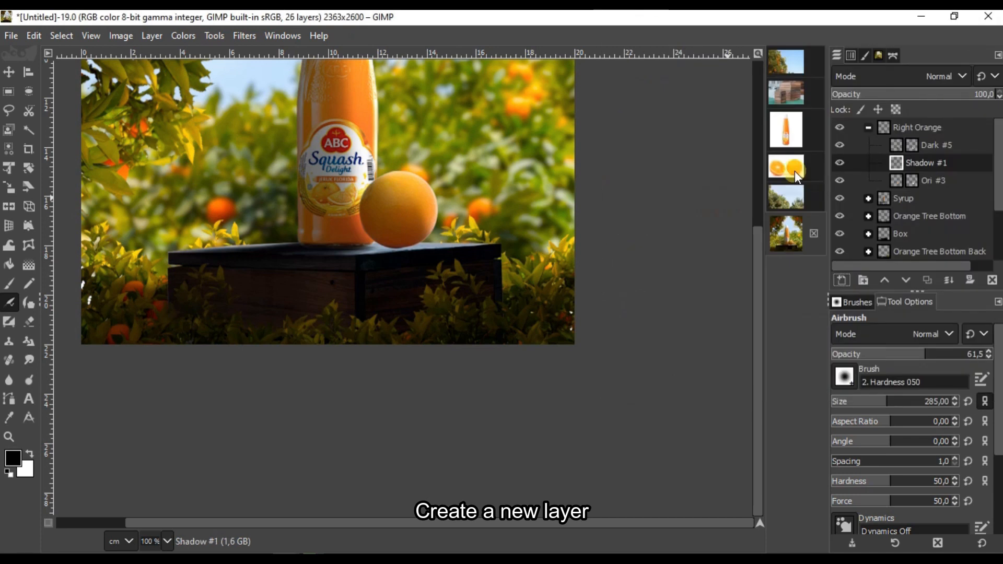
pyautogui.click(906, 284)
# - Airbrush a flat black contact shadow under the orange on the crate top, using brush size 456 and aspect ratio 10
pyautogui.scroll(4, 403, 262)
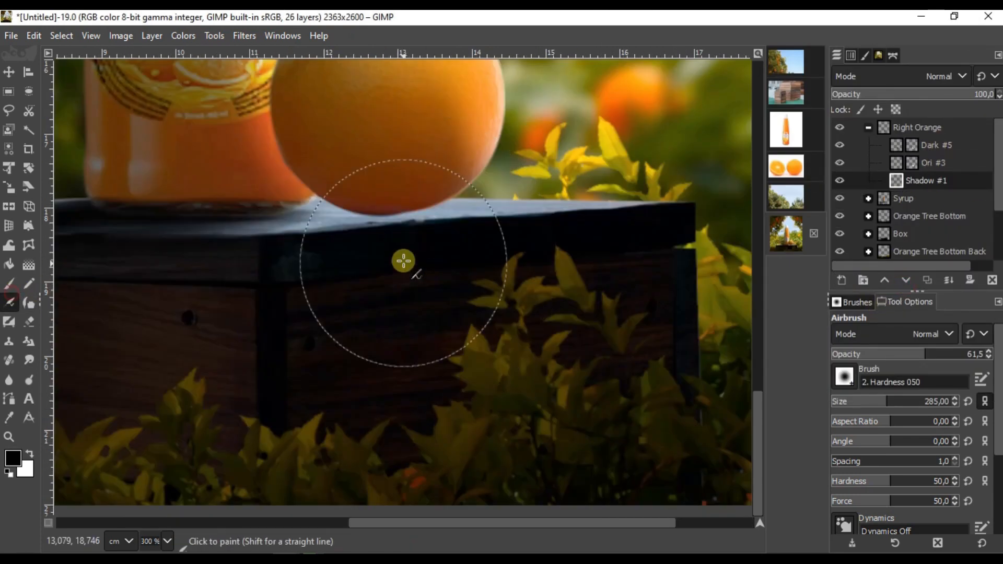
pyautogui.moveTo(912, 422); pyautogui.dragTo(922, 421)
pyautogui.scroll(1, 370, 204)
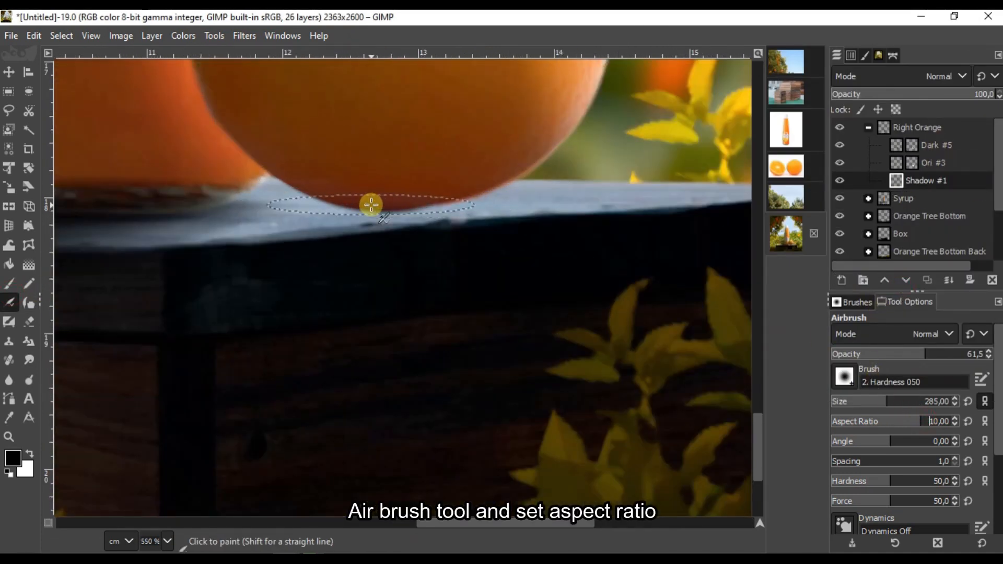
pyautogui.scroll(1, 330, 202)
pyautogui.moveTo(355, 217)
pyautogui.mouseDown()
pyautogui.moveTo(389, 221)
pyautogui.moveTo(224, 237)
pyautogui.mouseUp()
pyautogui.scroll(1, 313, 209)
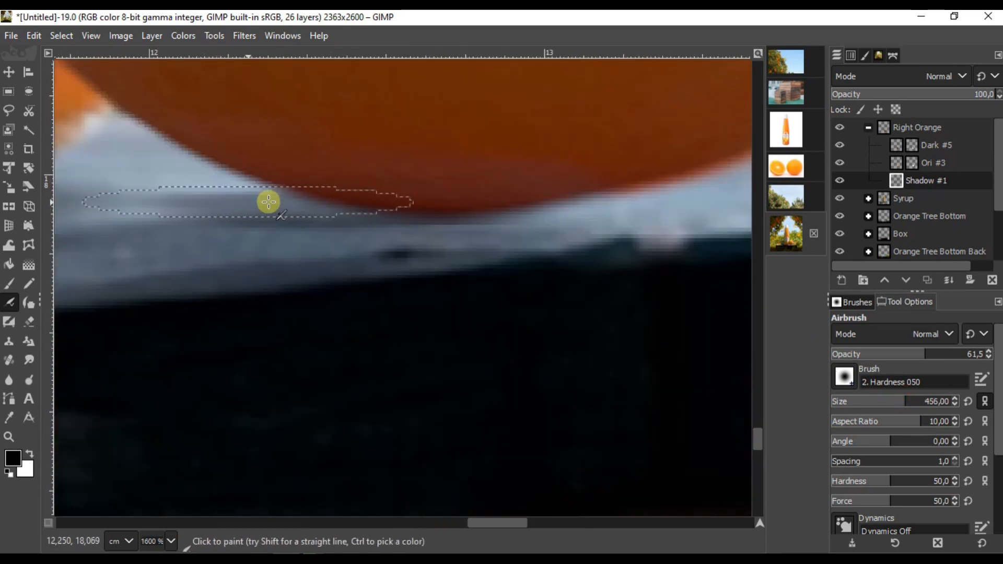
pyautogui.scroll(-1, 267, 202)
pyautogui.moveTo(324, 224); pyautogui.dragTo(179, 242)
pyautogui.scroll(-2, 457, 222)
pyautogui.moveTo(392, 221)
pyautogui.mouseDown()
pyautogui.moveTo(457, 220)
pyautogui.moveTo(242, 231)
pyautogui.moveTo(252, 247)
pyautogui.mouseUp()
pyautogui.scroll(-2, 419, 413)
pyautogui.scroll(3, 435, 302)
pyautogui.scroll(-1, 366, 361)
pyautogui.scroll(1, 294, 209)
# - Reset the brush's aspect ratio to 0 and airbrush the orange's shadow onto the lower right of the bottle
pyautogui.click(968, 422)
pyautogui.scroll(-1, 251, 207)
pyautogui.scroll(2, 309, 167)
pyautogui.scroll(-4, 314, 287)
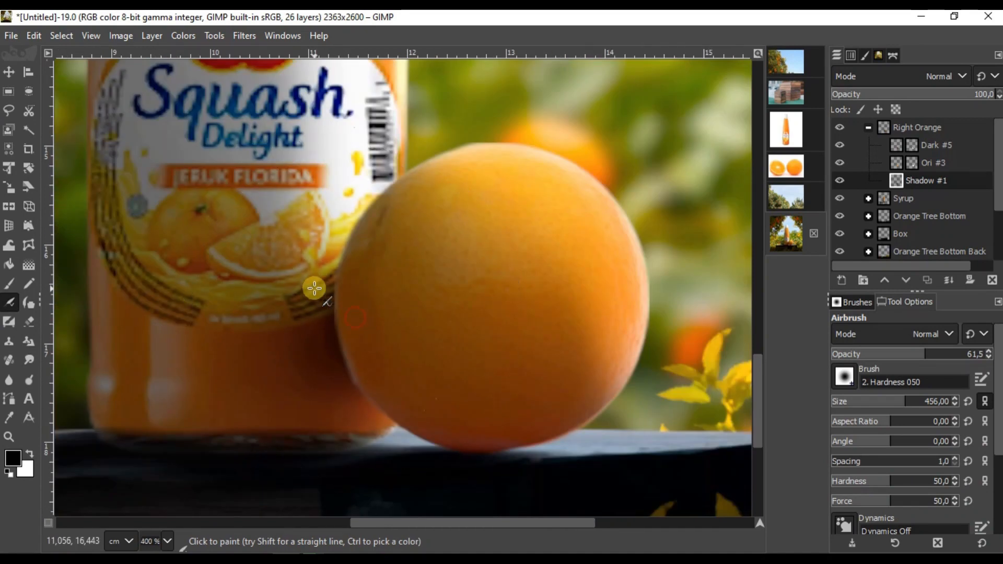
pyautogui.scroll(-4, 352, 327)
# - Deepen the shadow where the orange meets the bottle with the round size 456 Airbrush, keeping the Shadow layer at 99 opacity
pyautogui.scroll(7, 351, 327)
pyautogui.click(924, 421)
pyautogui.scroll(-7, 432, 351)
pyautogui.click(968, 422)
pyautogui.scroll(7, 406, 309)
pyautogui.scroll(-2, 459, 316)
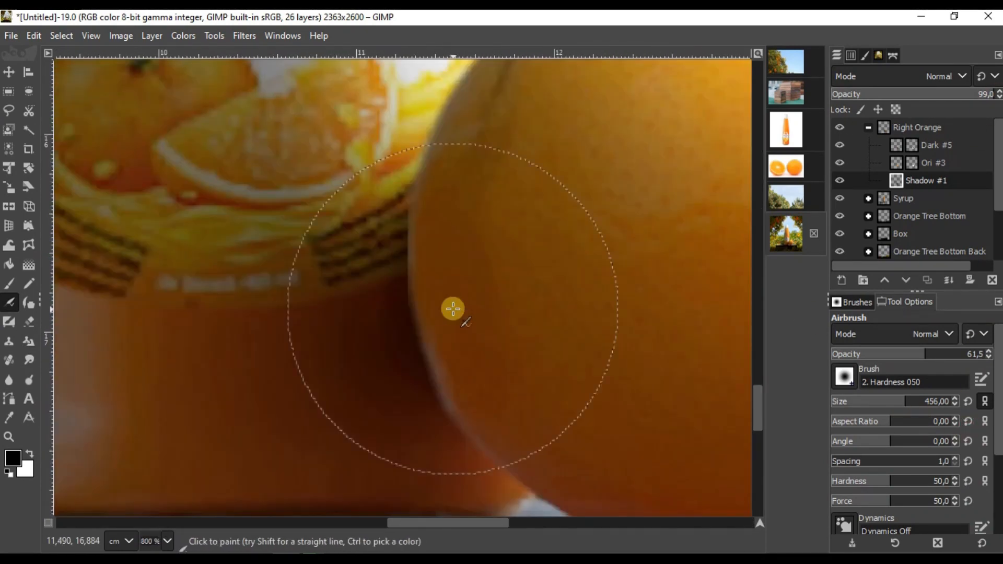
pyautogui.moveTo(453, 309); pyautogui.dragTo(502, 280)
pyautogui.scroll(-2, 497, 298)
pyautogui.scroll(-6, 484, 361)
pyautogui.scroll(-1, 470, 320)
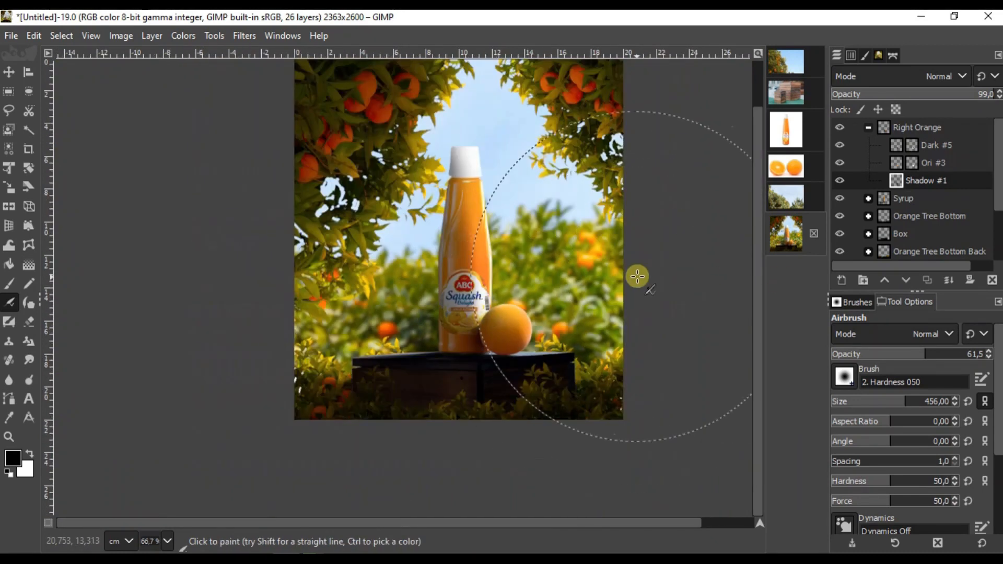
# - Collapse the Right Orange group and create a layer group named Left orange above it
pyautogui.click(907, 132)
pyautogui.scroll(-2, 878, 220)
pyautogui.click(864, 281)
pyautogui.moveTo(921, 140)
pyautogui.mouseDown()
pyautogui.moveTo(932, 123)
pyautogui.moveTo(907, 128)
pyautogui.mouseUp()
pyautogui.doubleClick(910, 125)
pyautogui.write('Left orange')
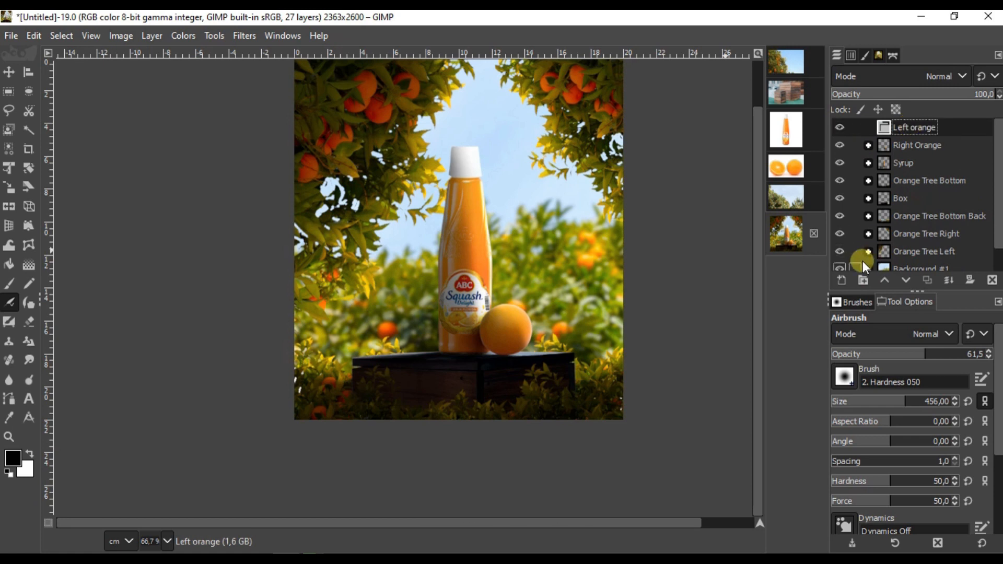
# - Switch to the pexels-pixabay-161559 image and select the halved orange from the alpha of Pasted Layer #1
pyautogui.click(788, 172)
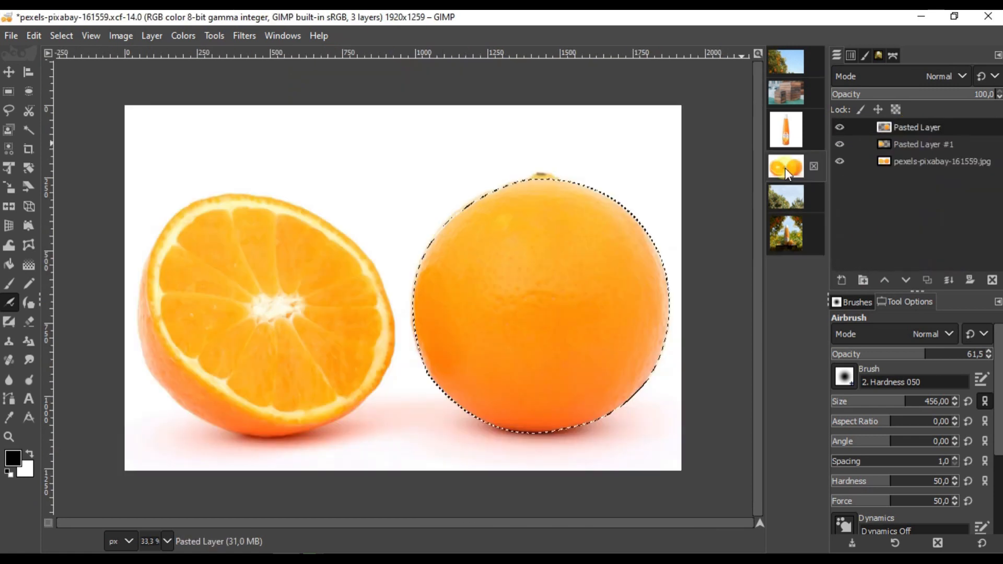
pyautogui.rightClick(900, 145)
pyautogui.click(828, 504)
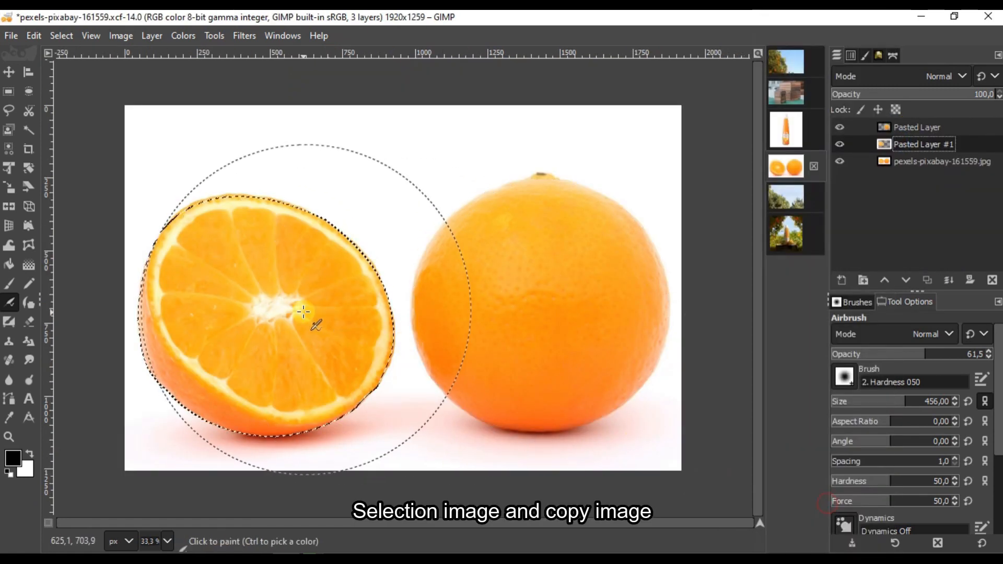
# - Copy the selected halved orange, paste it into the Left orange group of the composition and name the layer Ori #4
pyautogui.rightClick(259, 260)
pyautogui.moveTo(314, 301)
pyautogui.click(398, 141)
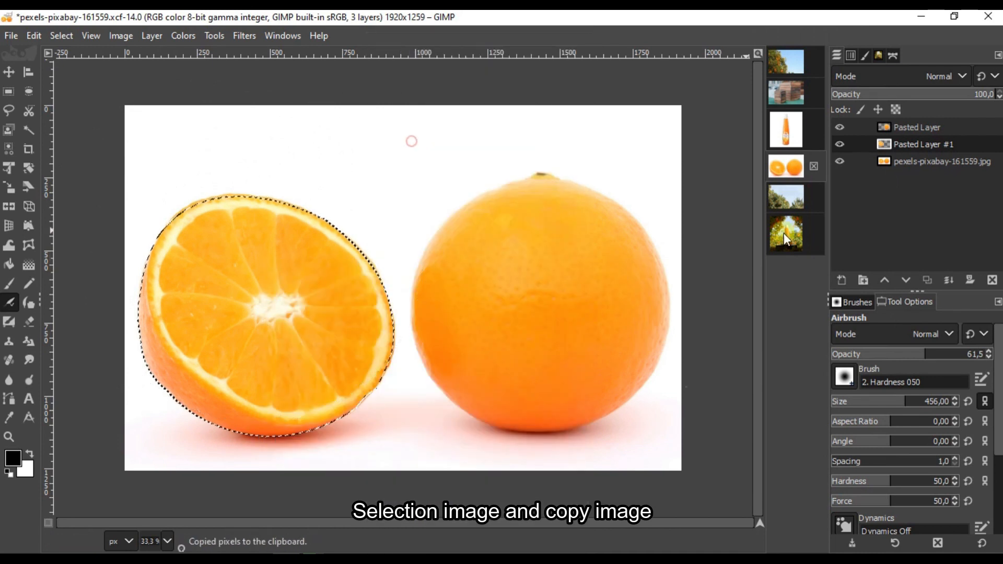
pyautogui.click(786, 233)
pyautogui.click(11, 74)
pyautogui.rightClick(573, 231)
pyautogui.moveTo(604, 267)
pyautogui.click(735, 231)
pyautogui.moveTo(910, 126); pyautogui.dragTo(942, 142)
pyautogui.rightClick(942, 142)
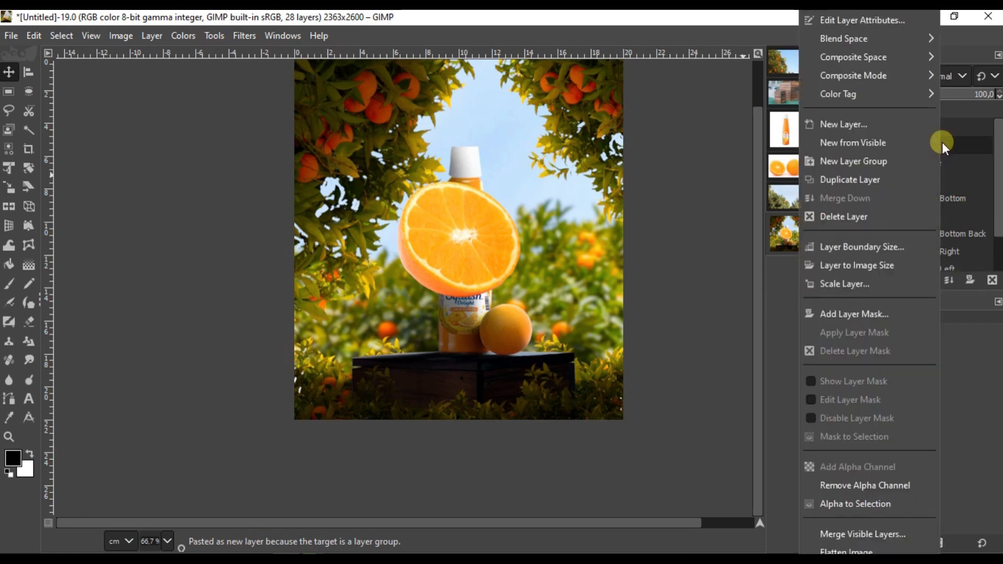
pyautogui.click(860, 179)
pyautogui.doubleClick(913, 143)
pyautogui.write('Dark #6')
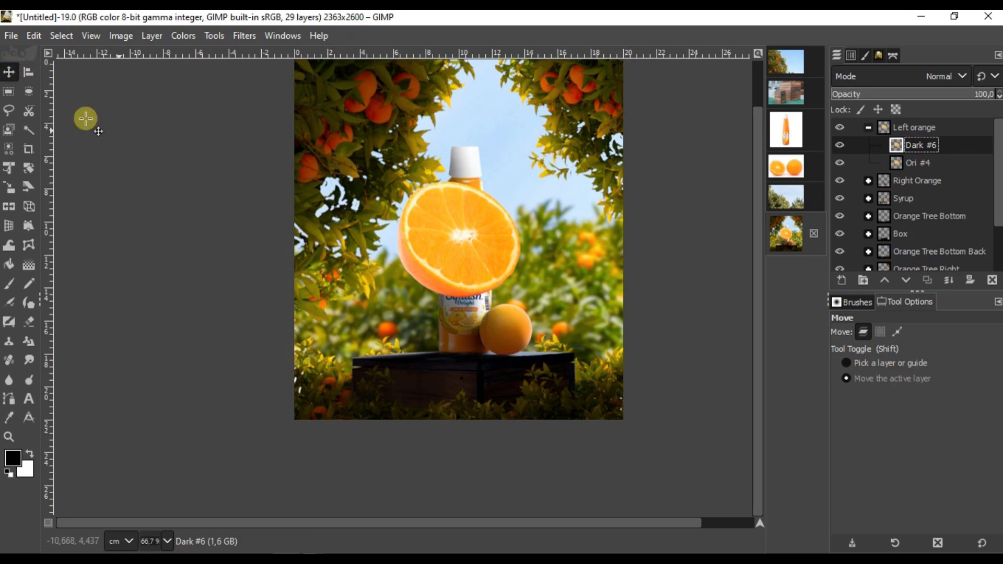
pyautogui.press('Delete')
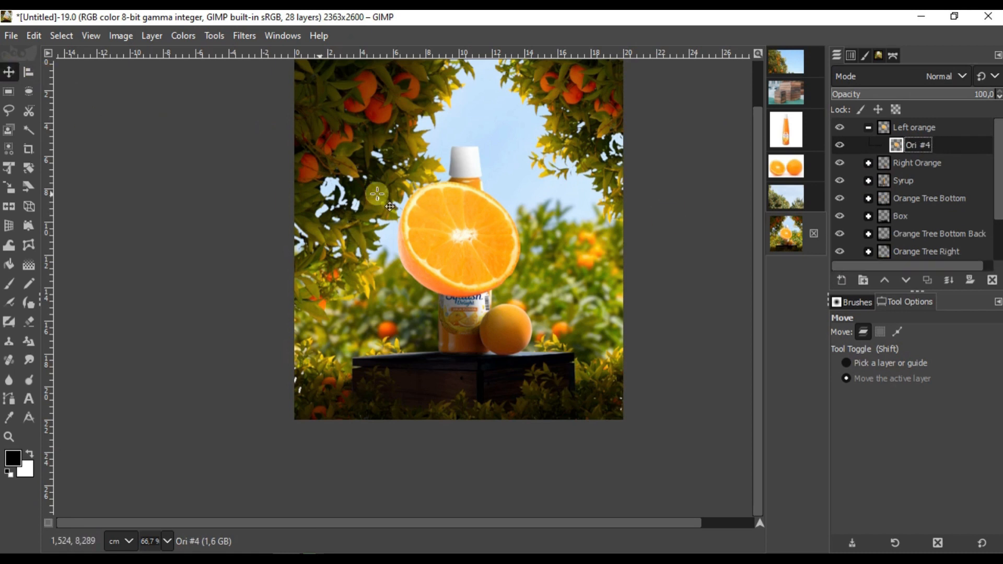
# - Move the halved orange down onto the crate beside the bottle and flip it horizontally
pyautogui.scroll(1, 477, 282)
pyautogui.moveTo(464, 268); pyautogui.dragTo(414, 358)
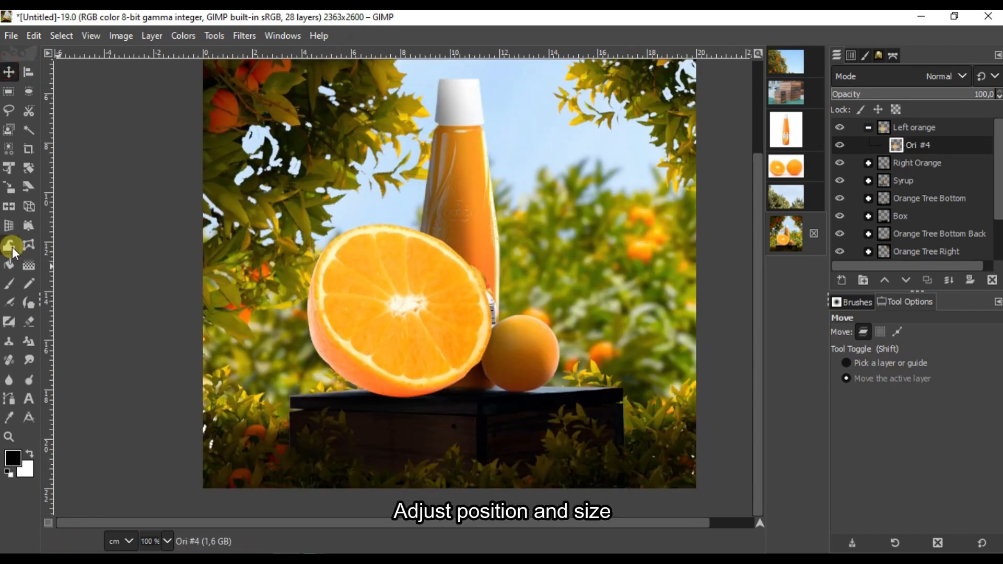
pyautogui.click(9, 206)
pyautogui.click(400, 313)
pyautogui.click(8, 73)
# - Scale the halved orange to about 45% with Unified Transform and seat it on the crate just left of the bottle
pyautogui.click(9, 169)
pyautogui.click(398, 315)
pyautogui.moveTo(310, 396); pyautogui.dragTo(515, 361)
pyautogui.scroll(3, 554, 392)
pyautogui.moveTo(206, 375); pyautogui.dragTo(216, 366)
pyautogui.scroll(-3, 355, 315)
pyautogui.scroll(3, 214, 307)
pyautogui.moveTo(354, 315); pyautogui.dragTo(226, 326)
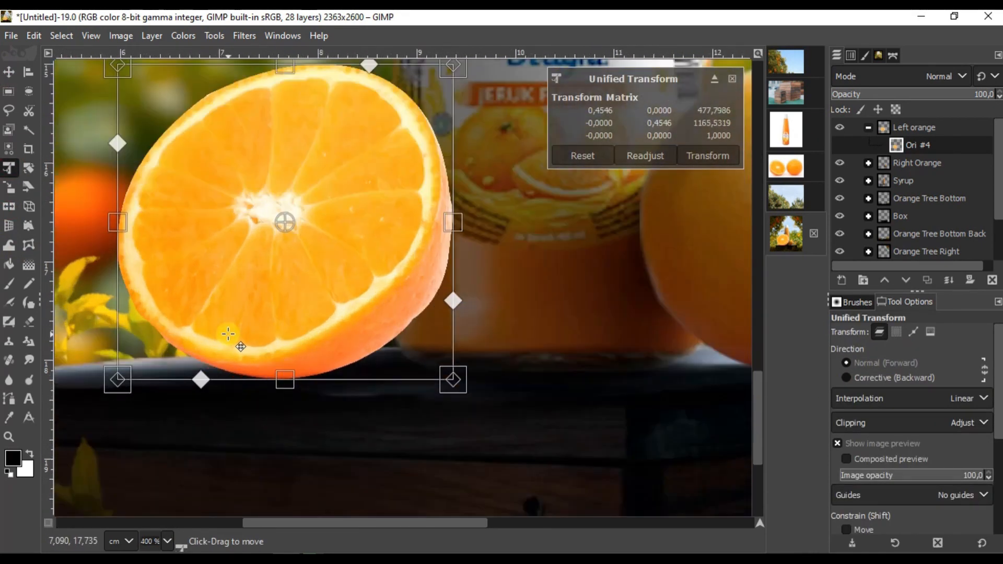
pyautogui.scroll(-3, 230, 337)
pyautogui.click(709, 156)
pyautogui.click(251, 288)
pyautogui.scroll(2, 202, 254)
pyautogui.scroll(1, 178, 227)
pyautogui.click(708, 156)
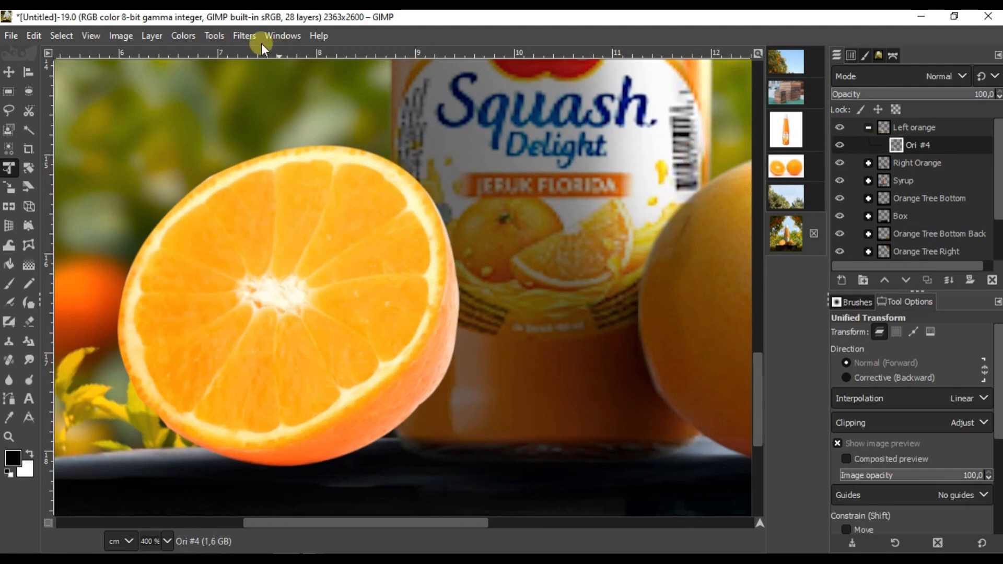
pyautogui.click(183, 36)
pyautogui.moveTo(183, 35)
pyautogui.click(215, 148)
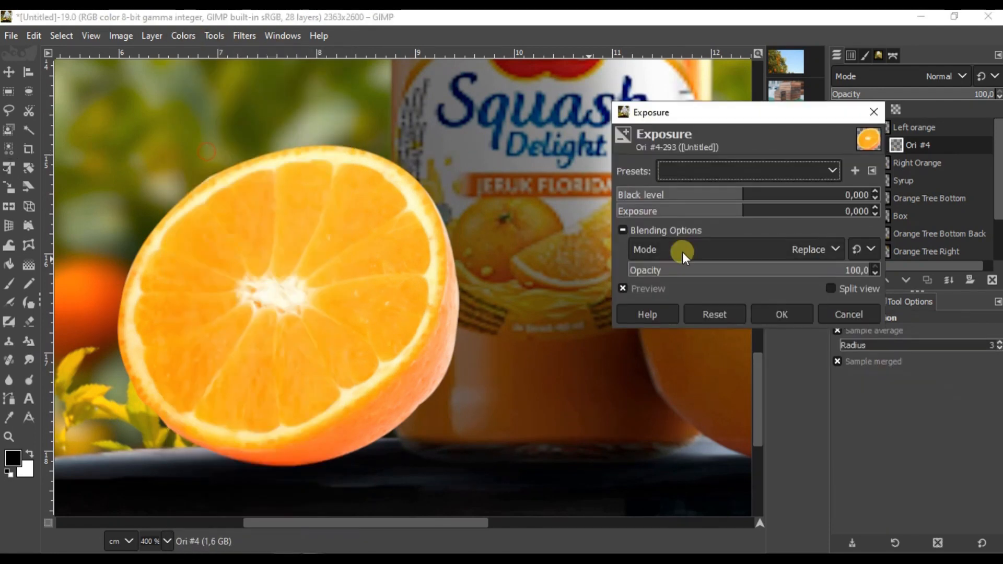
pyautogui.click(843, 315)
# - Duplicate the Ori #4 layer and rename the copy Dark #6
pyautogui.rightClick(928, 145)
pyautogui.click(872, 179)
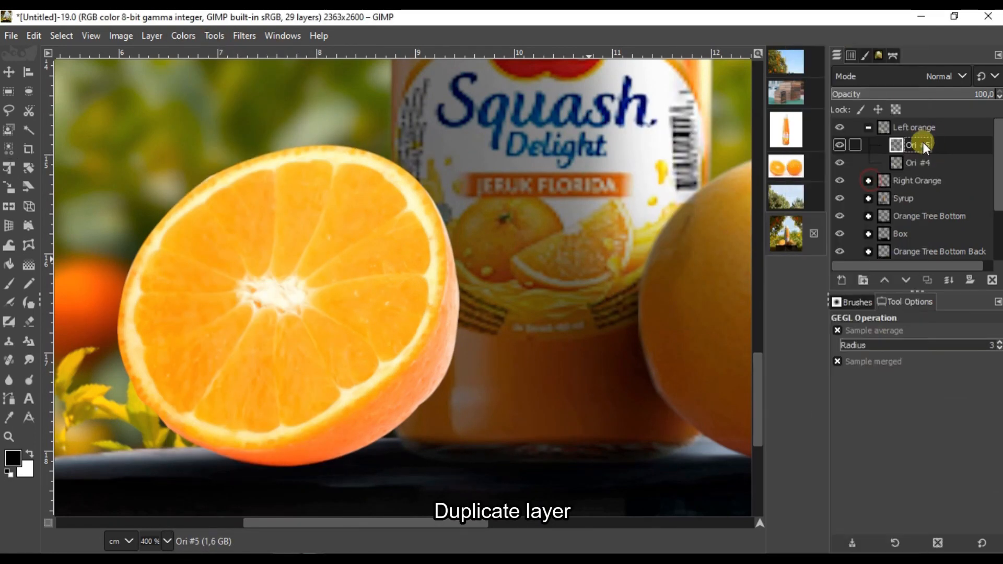
pyautogui.write('Dark #6')
# - Darken the Dark #6 layer with an Exposure value of -2,733 and hide the Ori #4 layer
pyautogui.click(186, 36)
pyautogui.click(196, 38)
pyautogui.click(197, 38)
pyautogui.click(252, 154)
pyautogui.moveTo(707, 209); pyautogui.dragTo(711, 211)
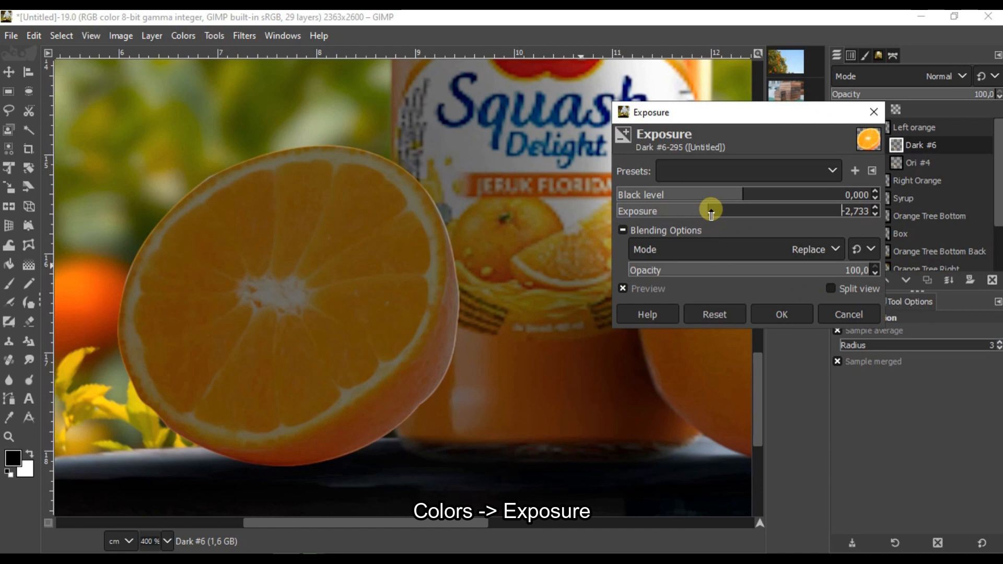
pyautogui.click(789, 312)
pyautogui.scroll(-6, 471, 221)
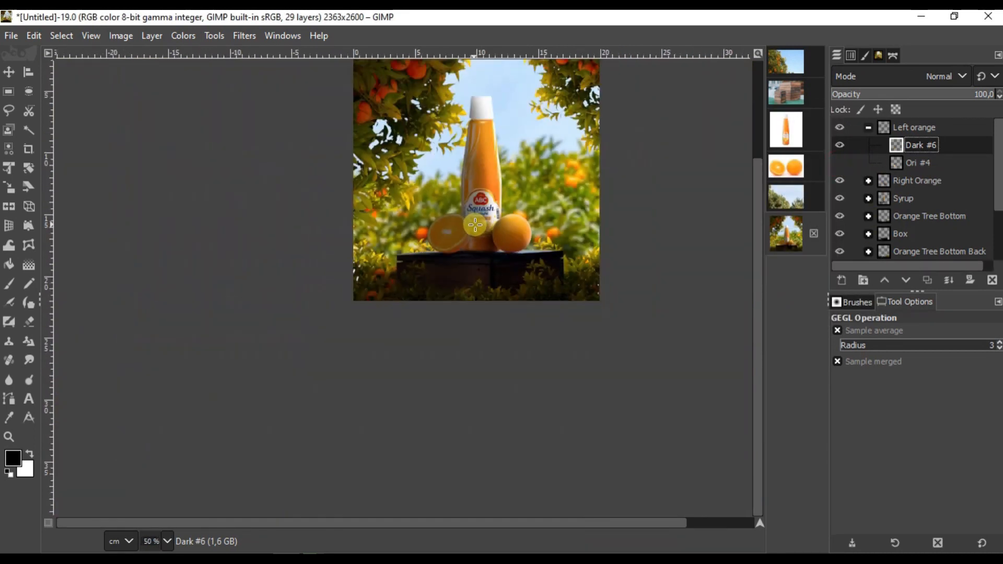
# - Burn the lower part of the halved orange on the Dark #6 layer with the size 456, hardness 25 brush
pyautogui.scroll(3, 445, 240)
pyautogui.click(928, 168)
pyautogui.scroll(2, 421, 418)
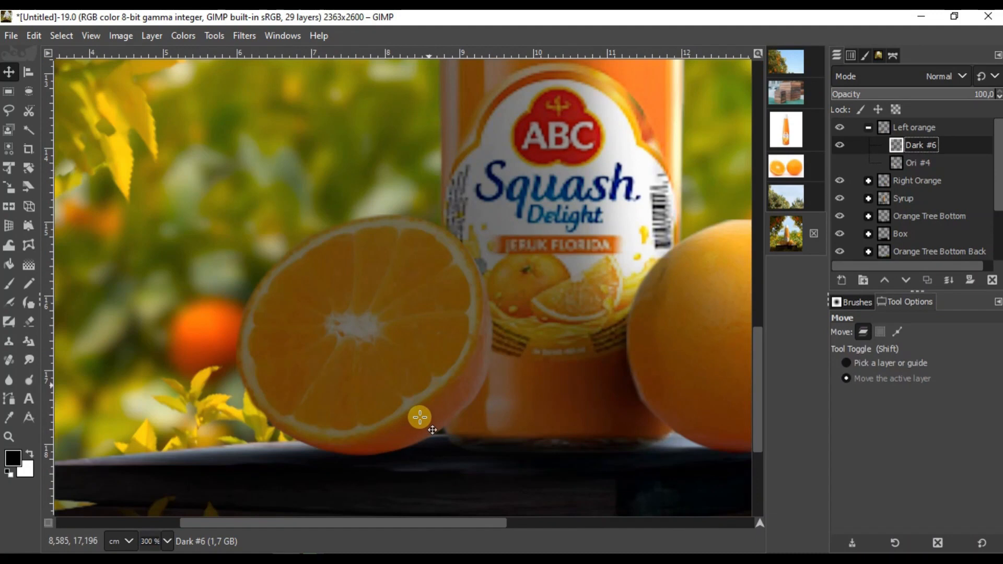
pyautogui.scroll(-2, 420, 418)
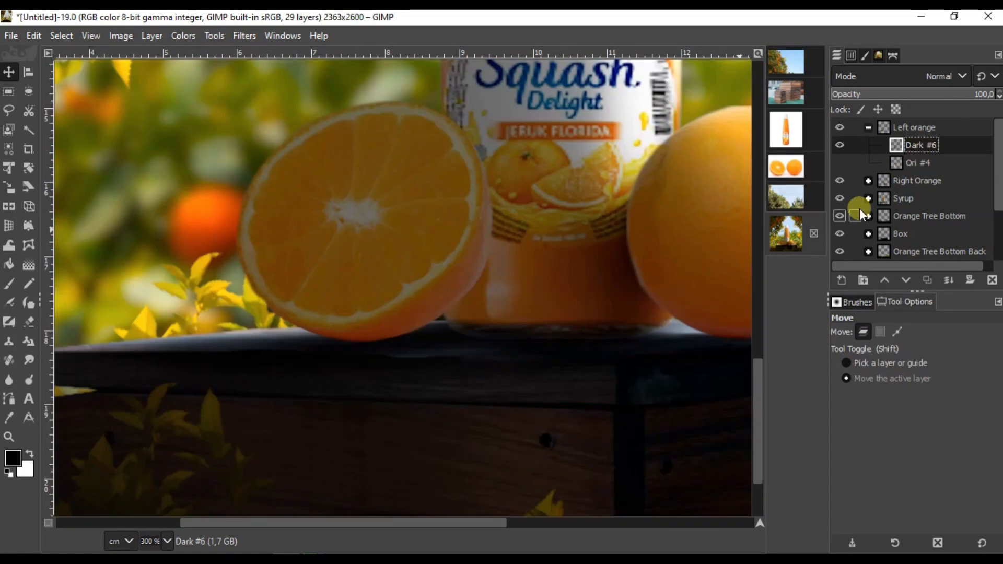
pyautogui.click(18, 377)
pyautogui.scroll(2, 494, 285)
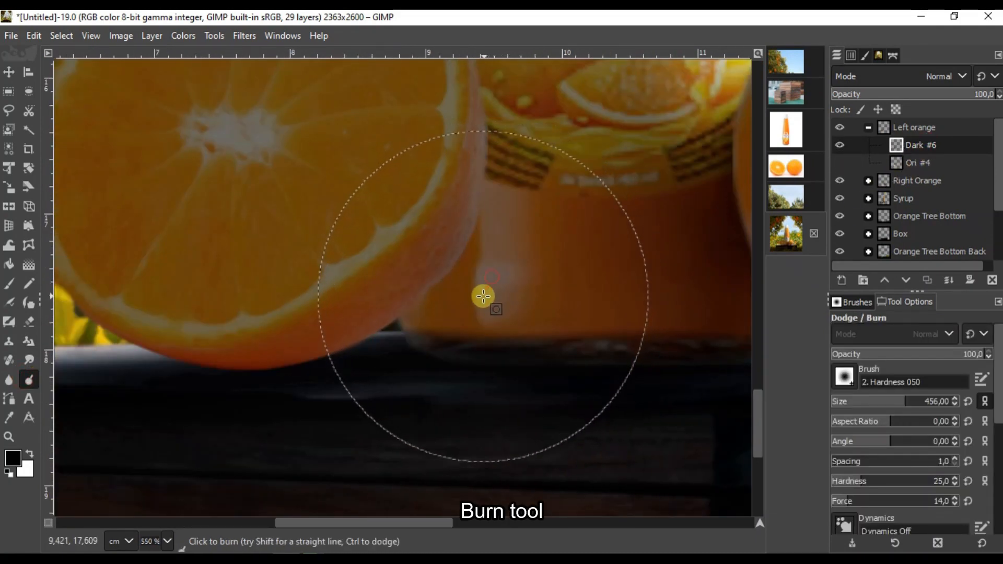
pyautogui.scroll(2, 280, 444)
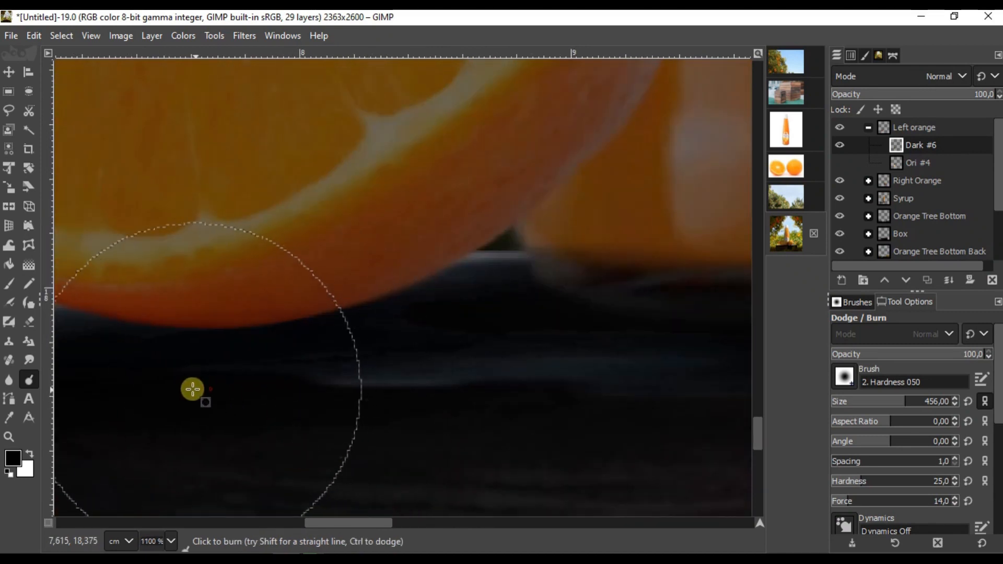
pyautogui.scroll(-3, 405, 366)
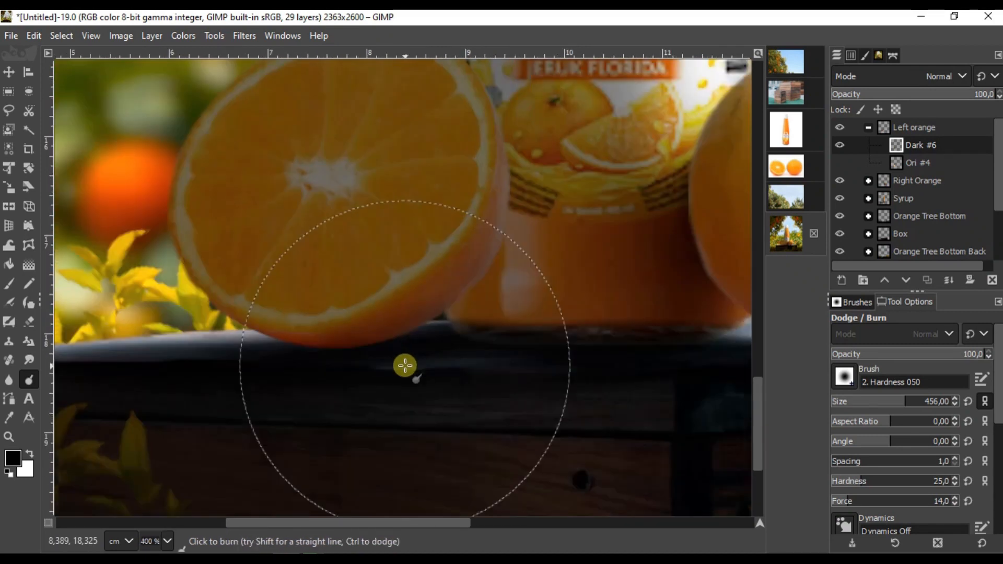
pyautogui.scroll(-1, 405, 366)
pyautogui.scroll(2, 352, 320)
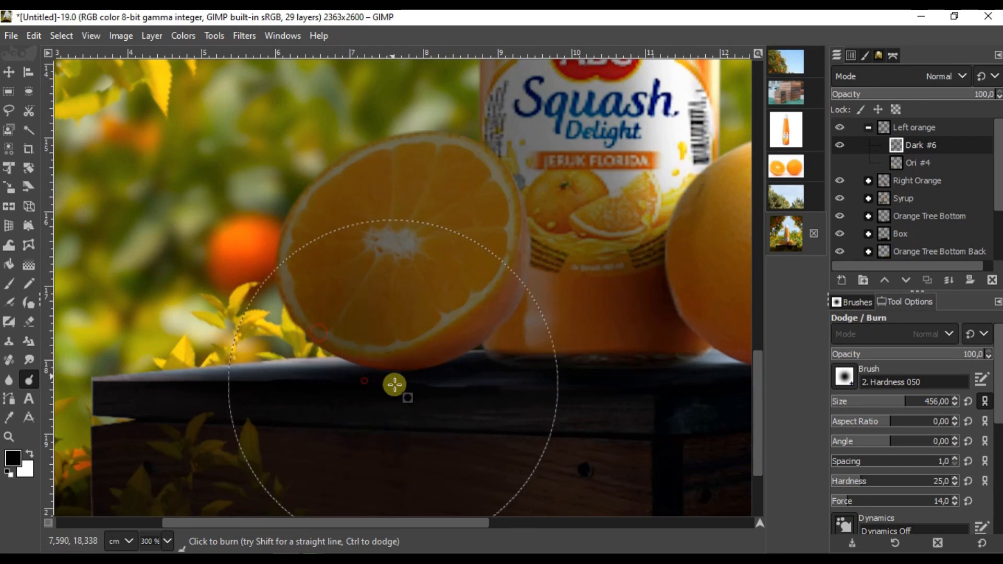
pyautogui.moveTo(560, 330); pyautogui.dragTo(501, 331)
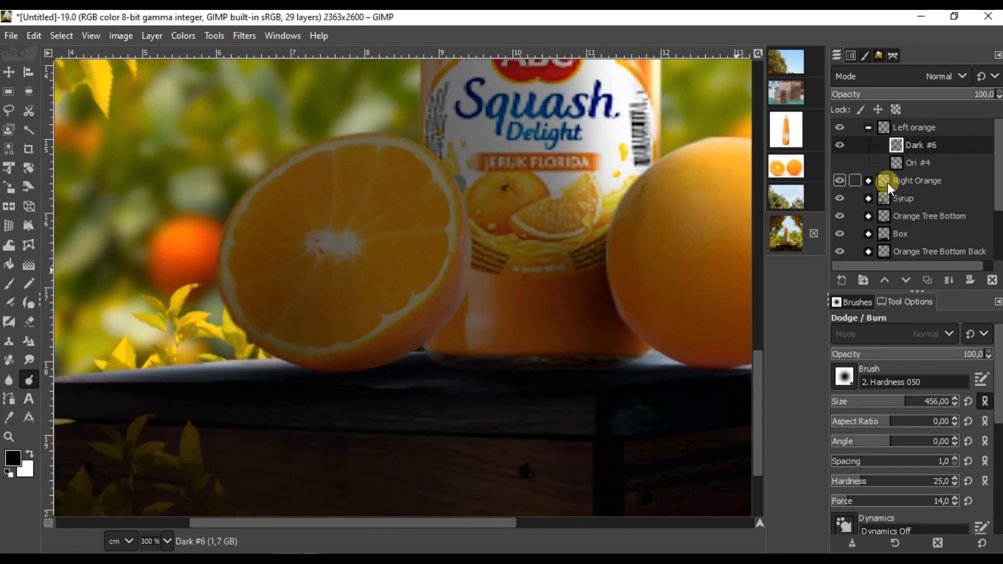
# - Dodge the highlights on the side of the halved orange facing the bottle, using exposure 59,6
pyautogui.press('ctrl')
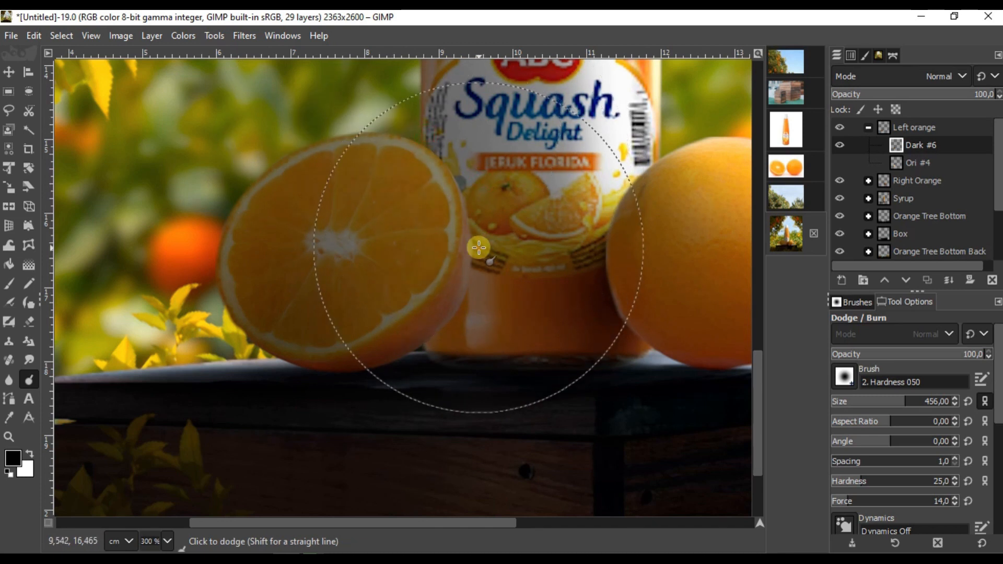
pyautogui.moveTo(480, 247); pyautogui.dragTo(508, 296)
pyautogui.scroll(-3, 460, 191)
pyautogui.scroll(3, 483, 221)
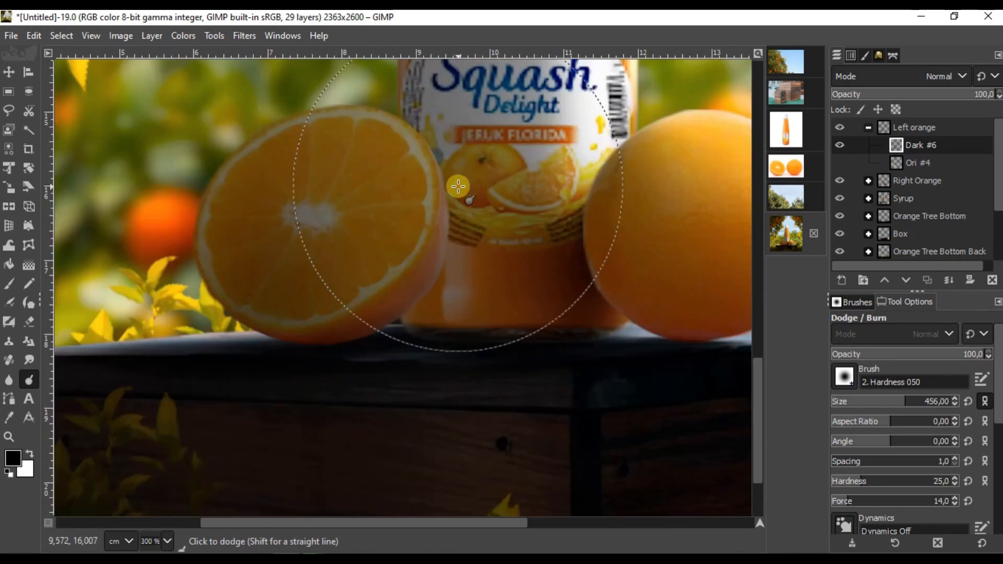
pyautogui.moveTo(1000, 401); pyautogui.dragTo(998, 514)
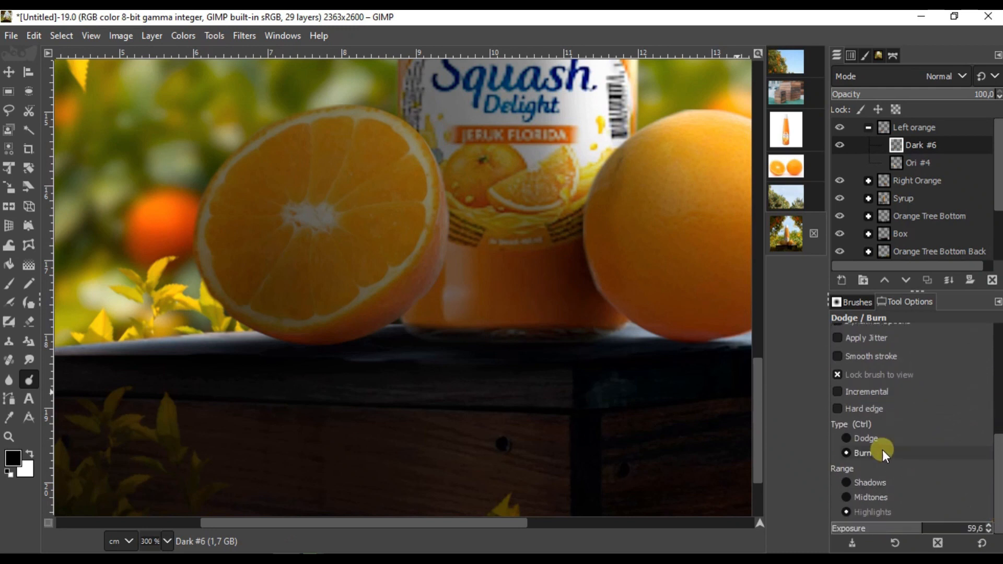
pyautogui.moveTo(434, 187)
pyautogui.mouseDown()
pyautogui.moveTo(407, 100)
pyautogui.moveTo(495, 197)
pyautogui.moveTo(505, 221)
pyautogui.moveTo(496, 266)
pyautogui.mouseUp()
# - Create a new layer named shadow between the Dark #6 and Ori #4 layers
pyautogui.click(918, 163)
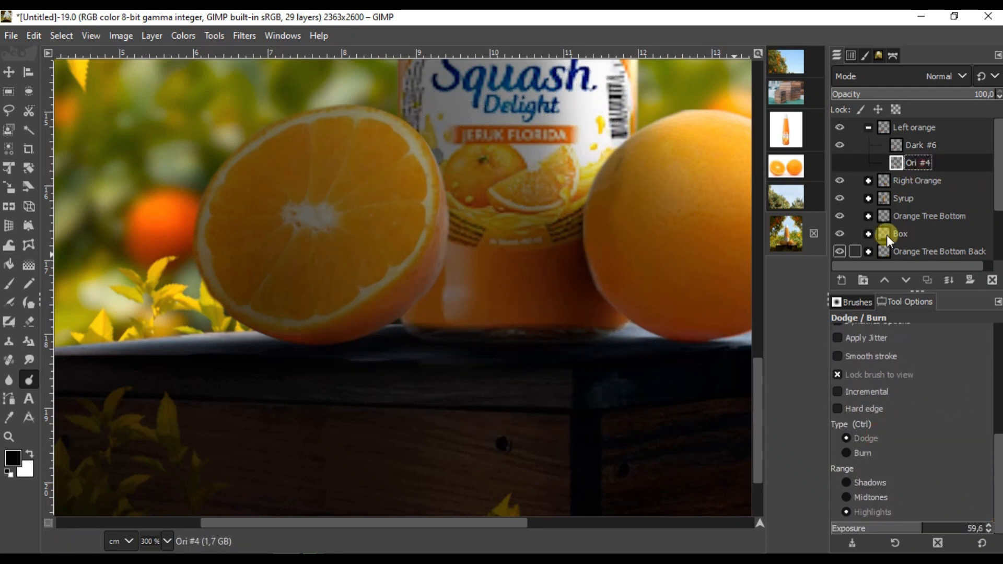
pyautogui.hotkey('shift', 'ctrl', 'n')
pyautogui.click(894, 384)
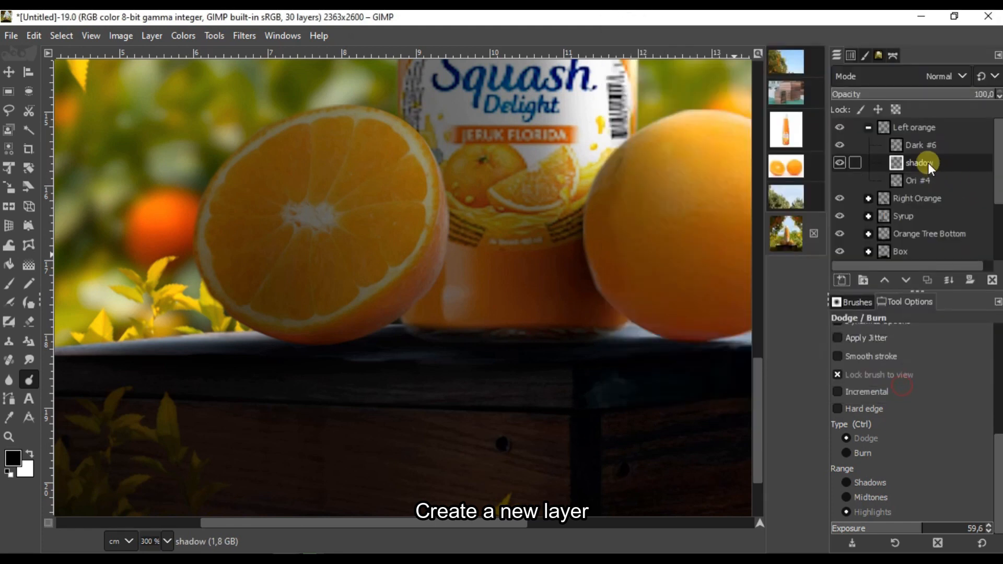
# - Airbrush the halved orange's black shadow onto the lower left of the bottle on the shadow layer, using hardness 25 and force 14
pyautogui.scroll(3, 457, 293)
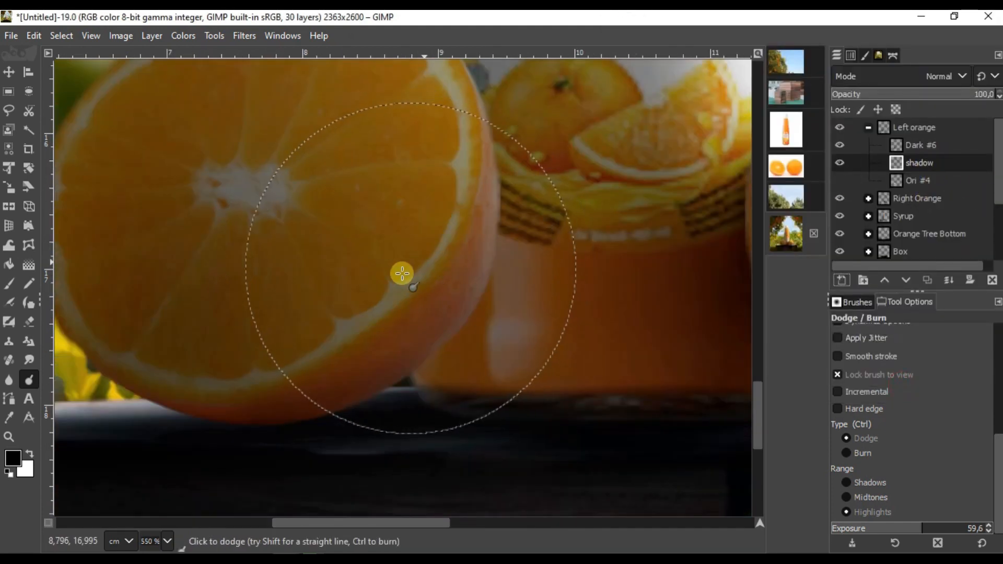
pyautogui.press('a')
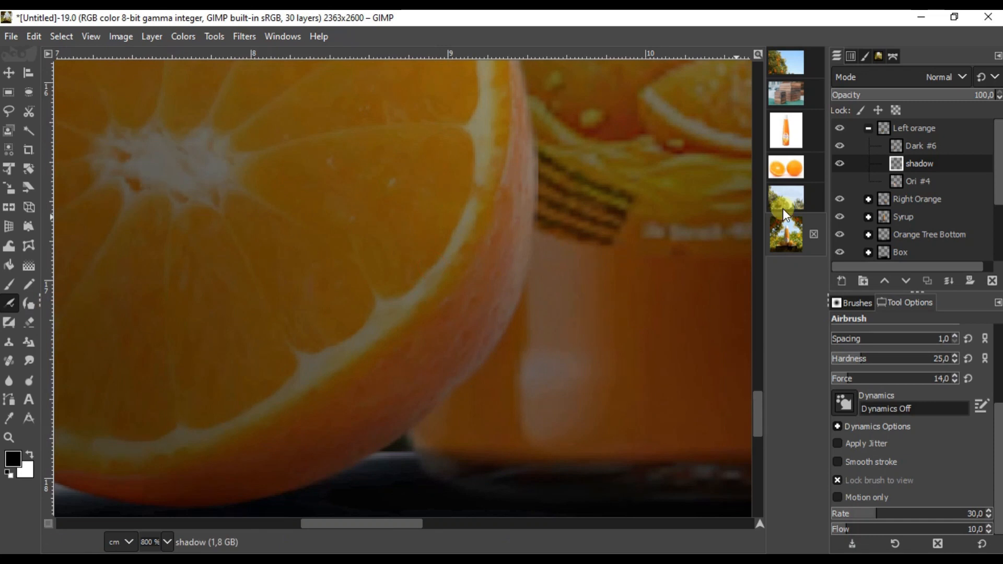
pyautogui.moveTo(928, 151); pyautogui.dragTo(933, 176)
pyautogui.scroll(1, 500, 327)
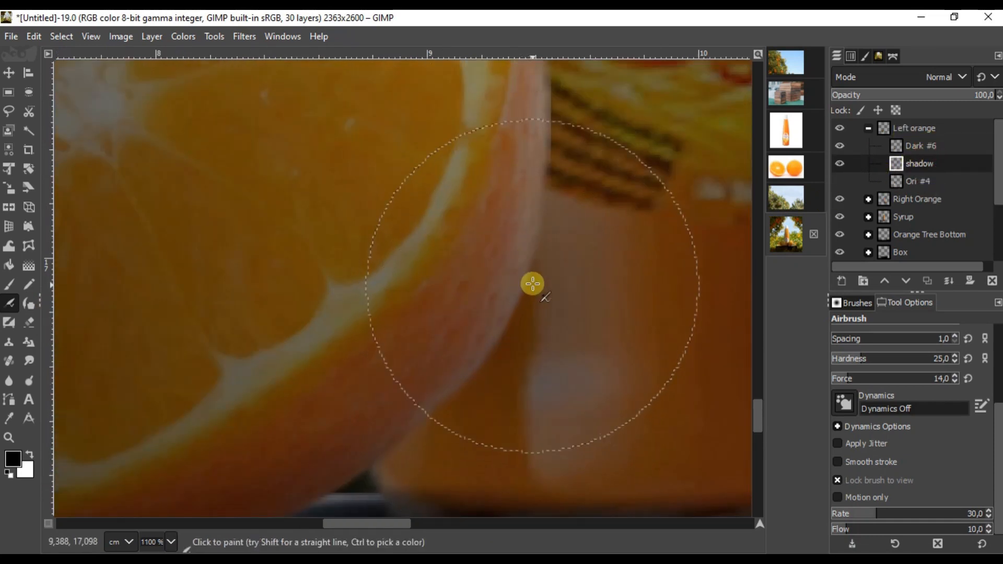
pyautogui.scroll(-2, 533, 284)
pyautogui.scroll(3, 473, 360)
pyautogui.moveTo(448, 357)
pyautogui.mouseDown()
pyautogui.moveTo(492, 481)
pyautogui.moveTo(549, 399)
pyautogui.moveTo(610, 251)
pyautogui.moveTo(494, 366)
pyautogui.mouseUp()
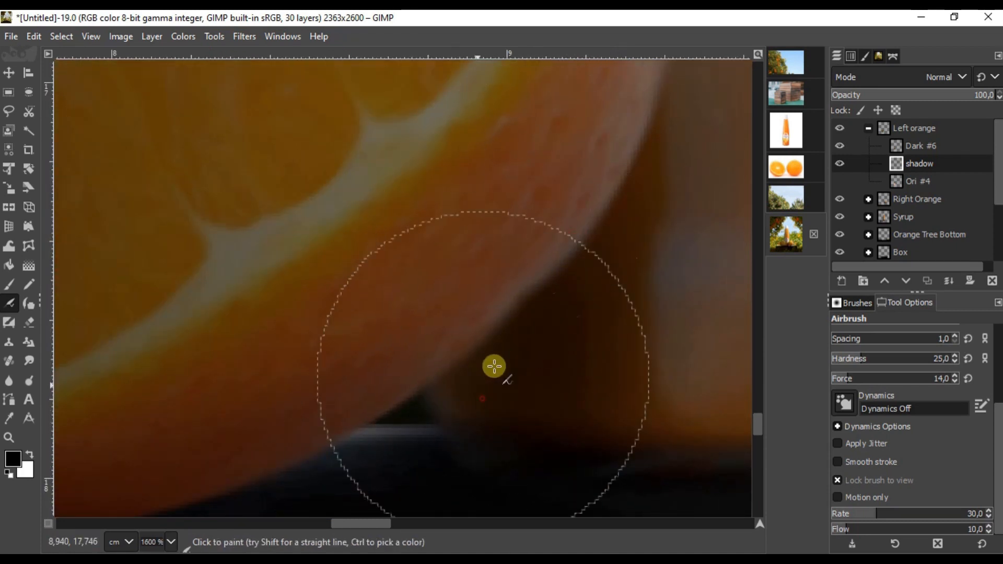
pyautogui.scroll(-5, 515, 340)
pyautogui.scroll(4, 528, 331)
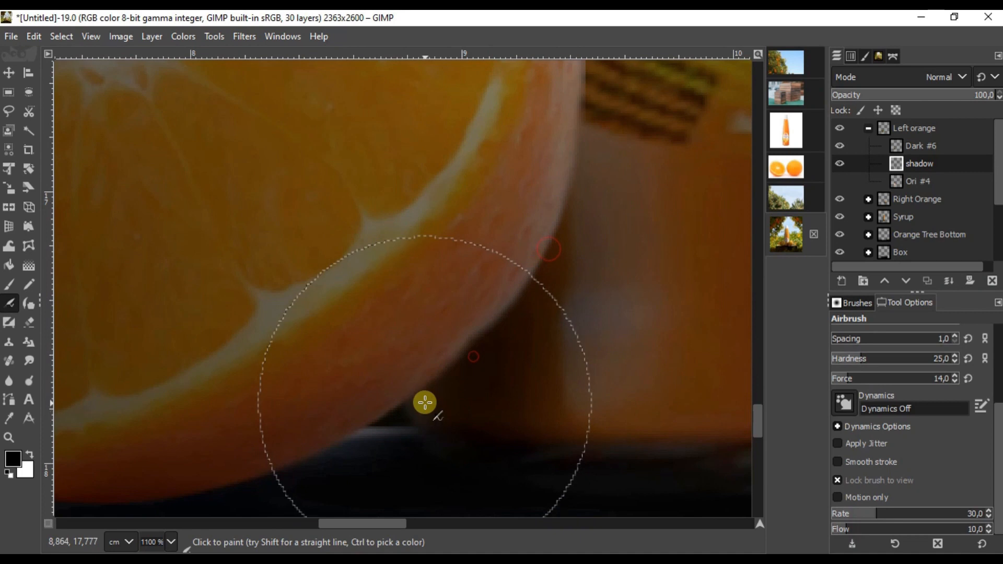
pyautogui.scroll(-5, 425, 402)
pyautogui.scroll(4, 520, 293)
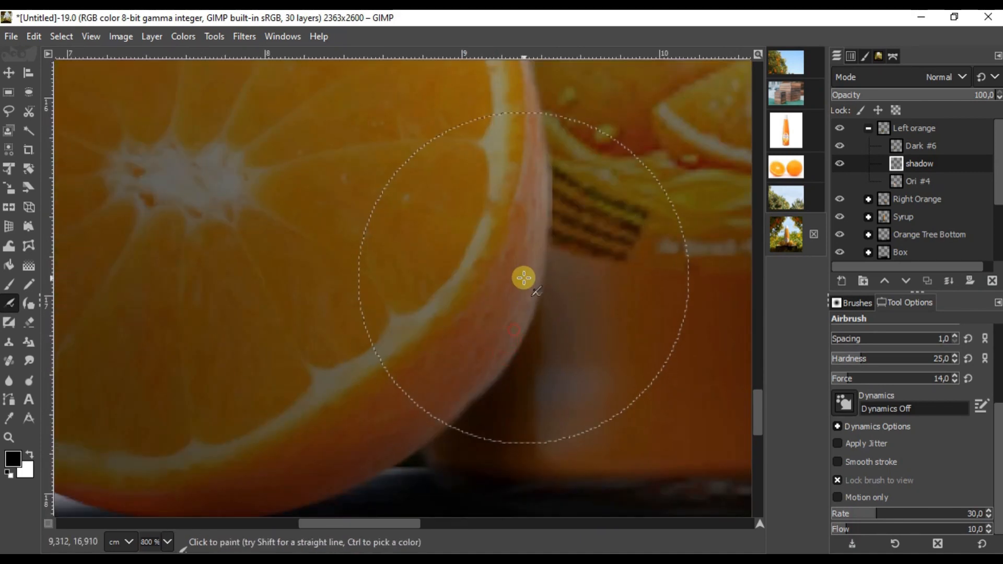
pyautogui.scroll(-5, 544, 277)
pyautogui.scroll(4, 528, 304)
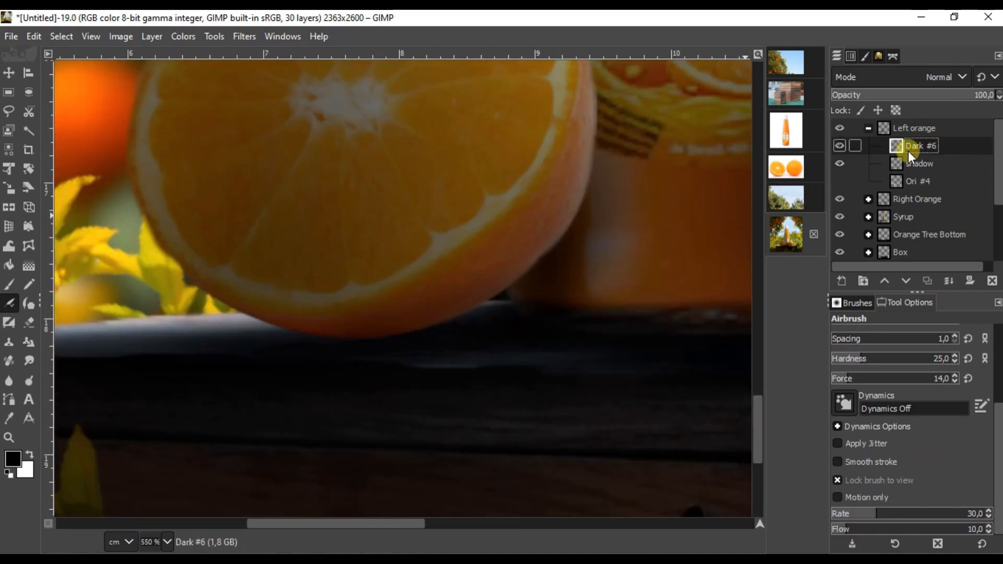
# - Burn the highlights of the rind near the bottle and crate on the Dark #6 layer at exposure 59,6
pyautogui.click(29, 380)
pyautogui.scroll(2, 497, 305)
pyautogui.keyDown('ctrl'); pyautogui.click(677, 189); pyautogui.keyUp('ctrl')
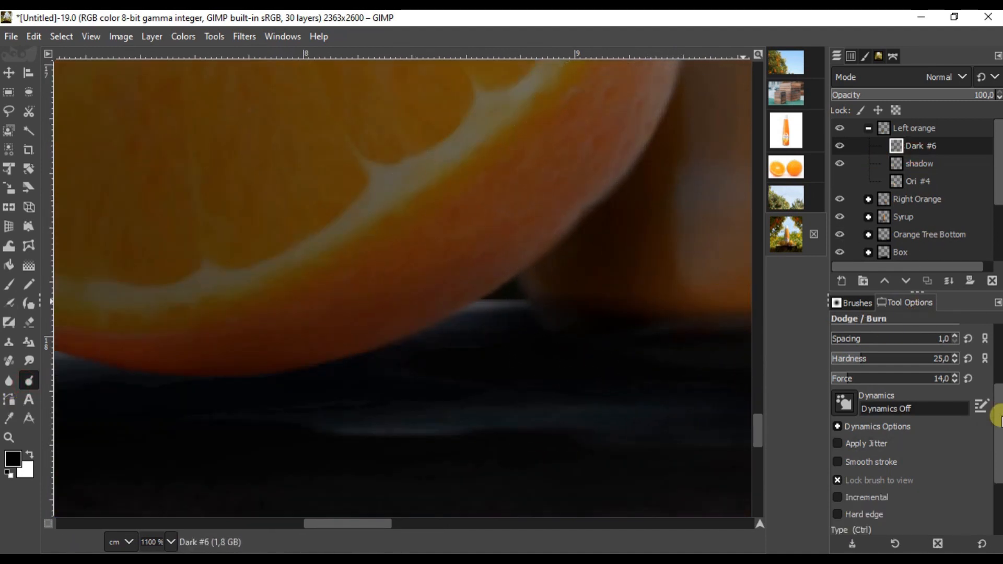
pyautogui.scroll(-4, 998, 418)
pyautogui.click(870, 456)
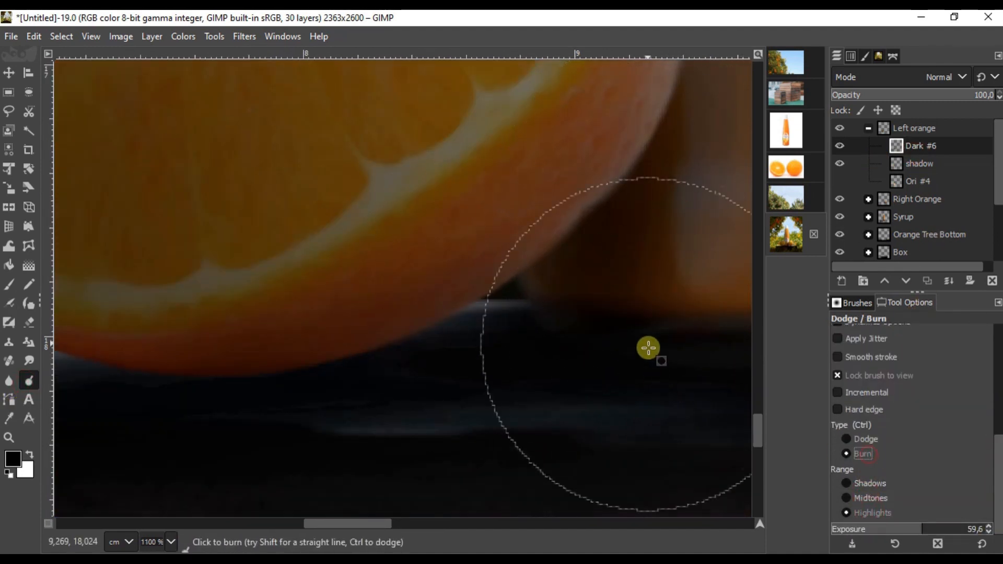
pyautogui.moveTo(645, 289)
pyautogui.mouseDown()
pyautogui.moveTo(509, 424)
pyautogui.moveTo(549, 418)
pyautogui.moveTo(573, 399)
pyautogui.moveTo(622, 317)
pyautogui.mouseUp()
pyautogui.moveTo(509, 412); pyautogui.dragTo(358, 463)
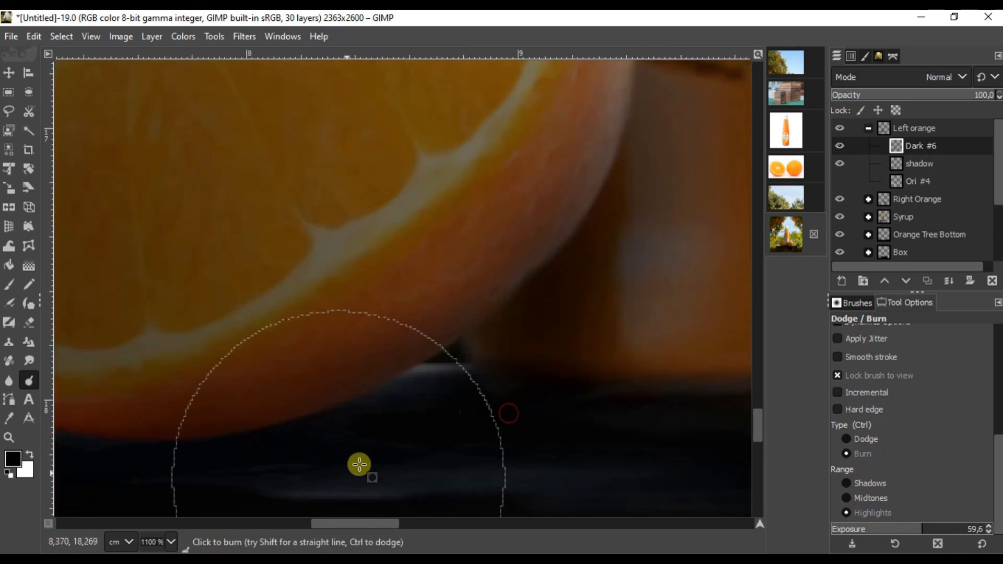
# - Burn the highlights along the halved orange's lower rind on the Dark #6 layer, using exposure 59,6
pyautogui.scroll(2, 358, 459)
pyautogui.moveTo(329, 411)
pyautogui.mouseDown()
pyautogui.moveTo(482, 371)
pyautogui.moveTo(323, 433)
pyautogui.moveTo(494, 397)
pyautogui.mouseUp()
pyautogui.scroll(-1, 482, 371)
pyautogui.scroll(2, 602, 361)
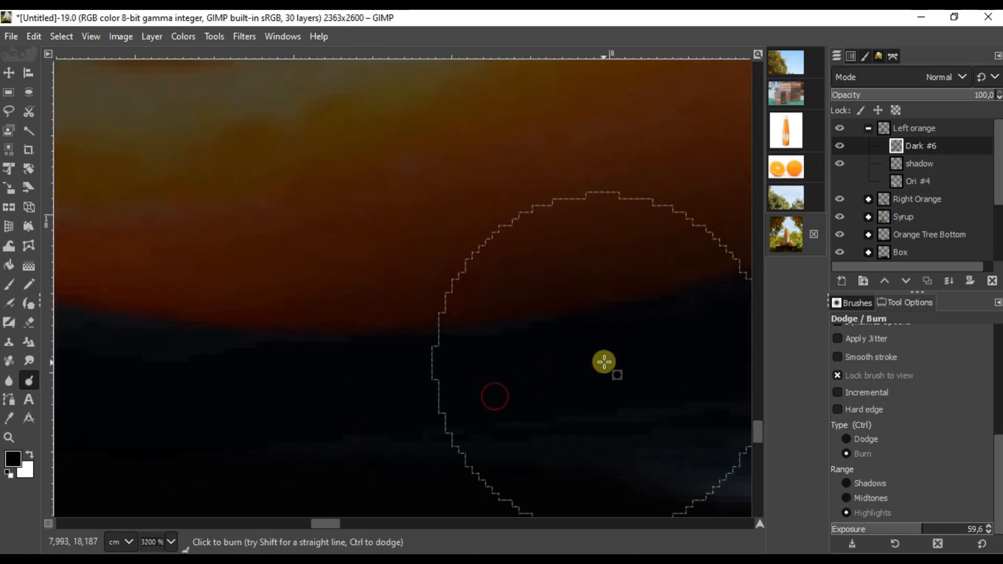
pyautogui.moveTo(356, 322); pyautogui.dragTo(591, 359)
pyautogui.scroll(-2, 390, 417)
pyautogui.moveTo(390, 416); pyautogui.dragTo(526, 386)
pyautogui.scroll(1, 588, 408)
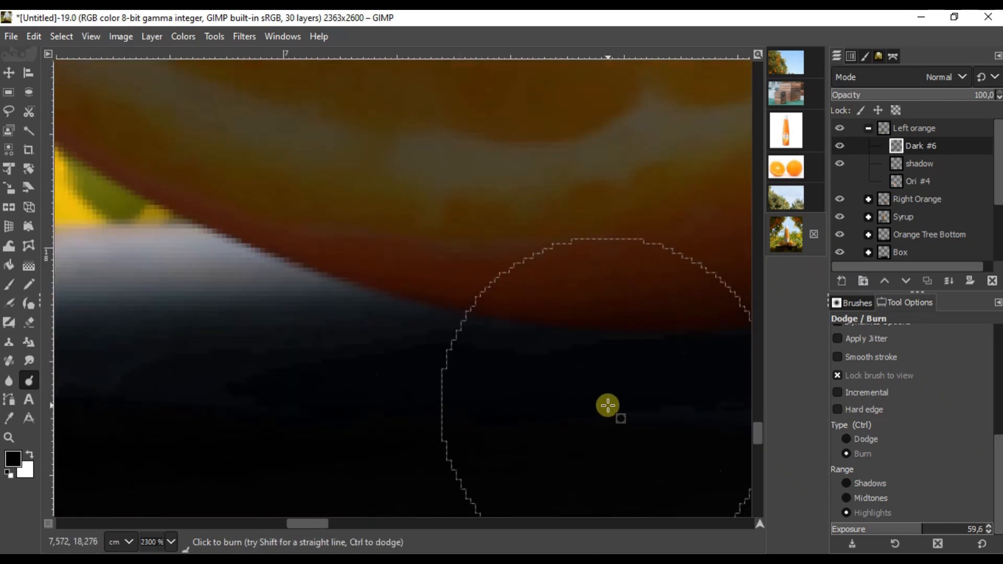
pyautogui.scroll(-4, 444, 366)
pyautogui.scroll(1, 424, 304)
pyautogui.moveTo(494, 312); pyautogui.dragTo(428, 320)
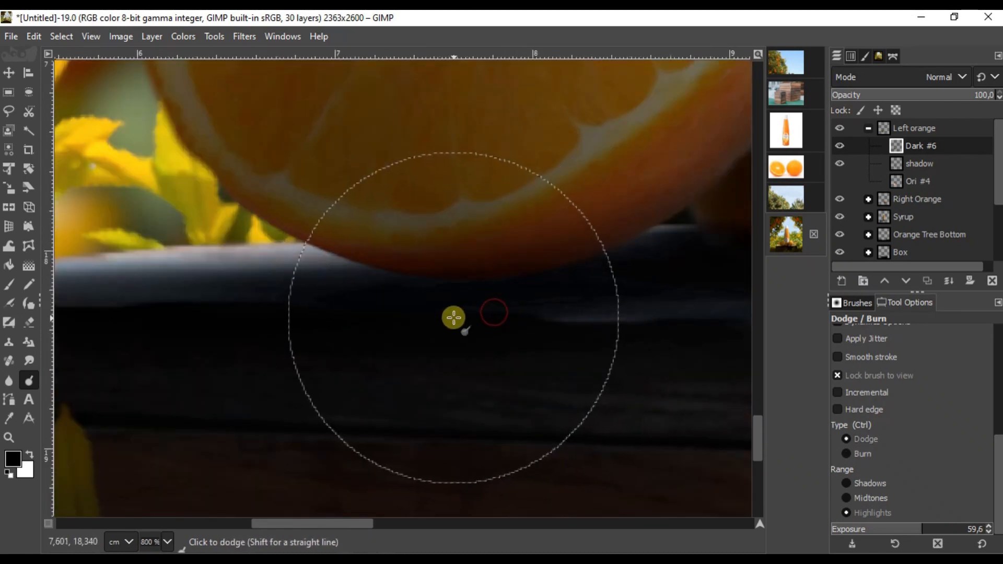
pyautogui.scroll(-7, 455, 316)
pyautogui.scroll(5, 481, 305)
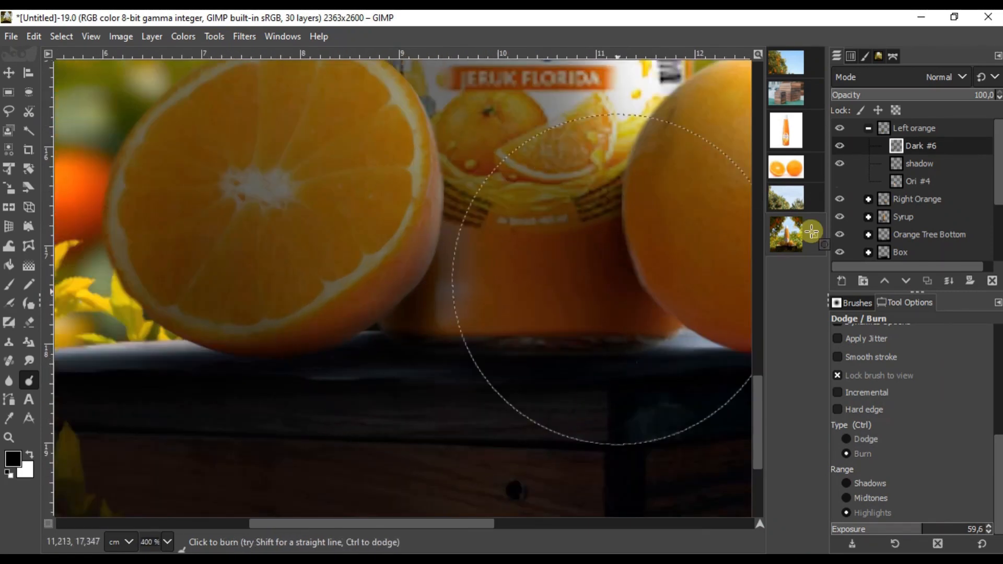
# - Soften the halved orange's shadow on the bottle by erasing on the shadow layer with hardness 25 and force 14
pyautogui.scroll(2, 484, 325)
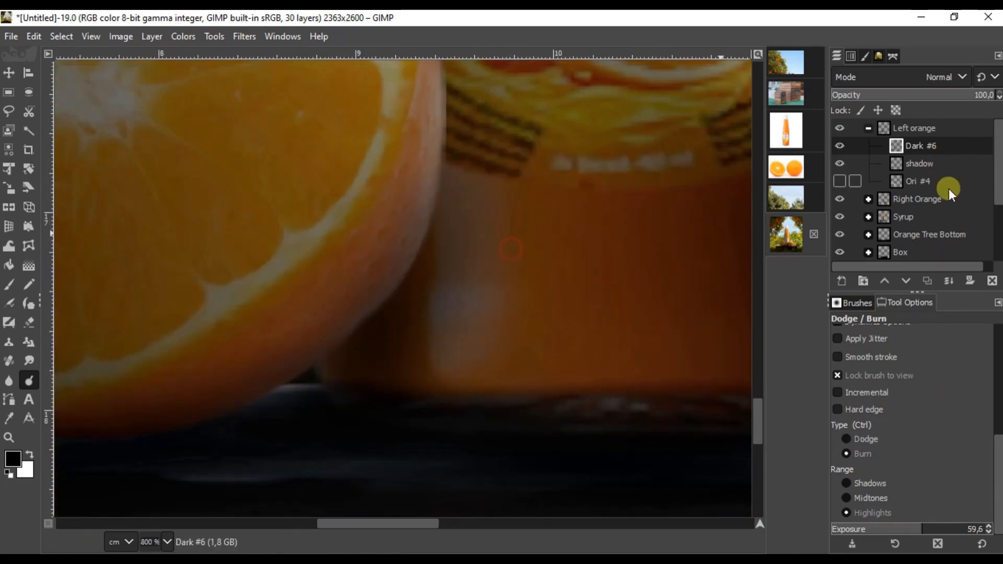
pyautogui.click(925, 163)
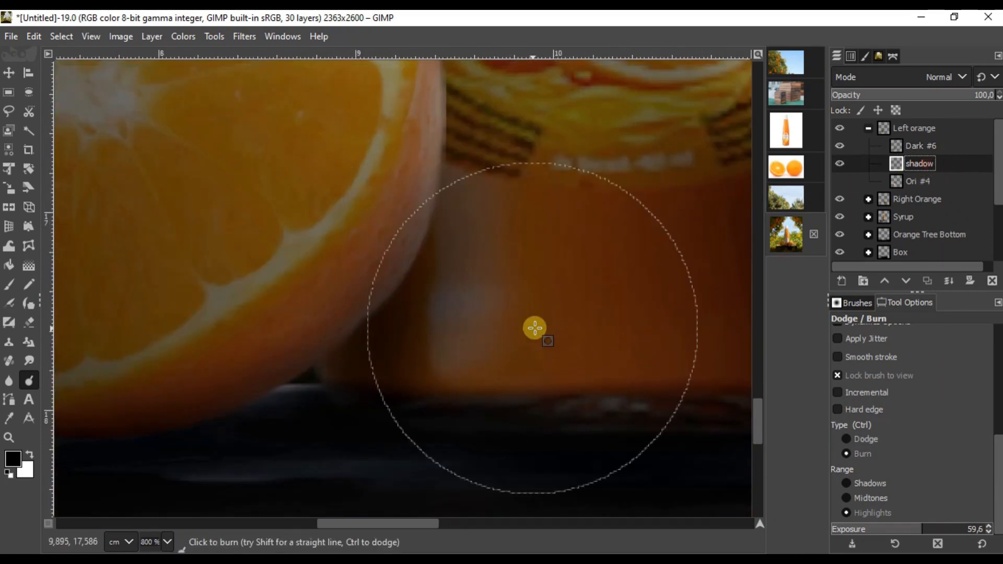
pyautogui.click(29, 324)
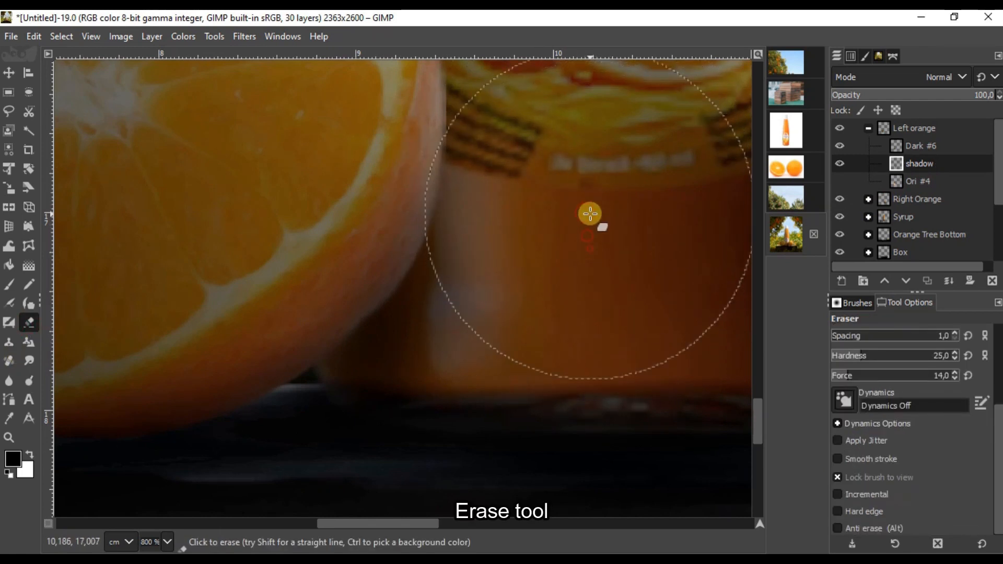
pyautogui.scroll(-6, 582, 222)
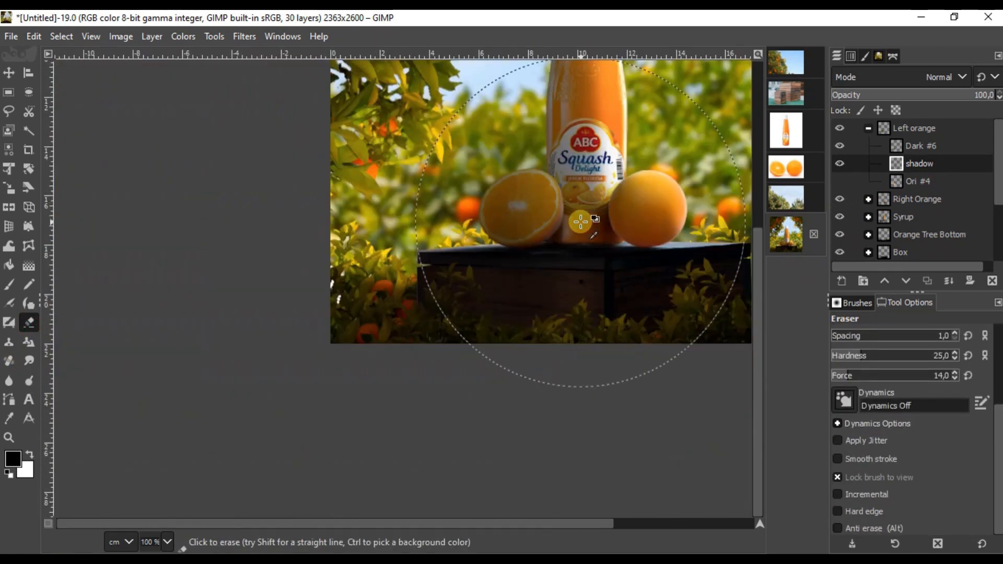
pyautogui.scroll(-1, 580, 222)
# - Collapse the Left orange group and add a layer group above it named ABC and Orange
pyautogui.click(876, 128)
pyautogui.click(869, 128)
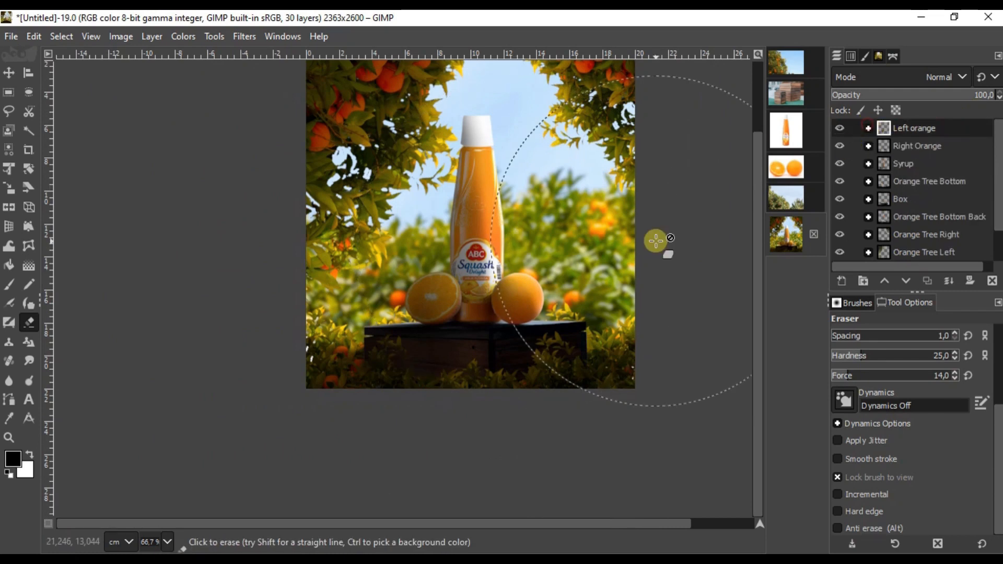
pyautogui.click(863, 281)
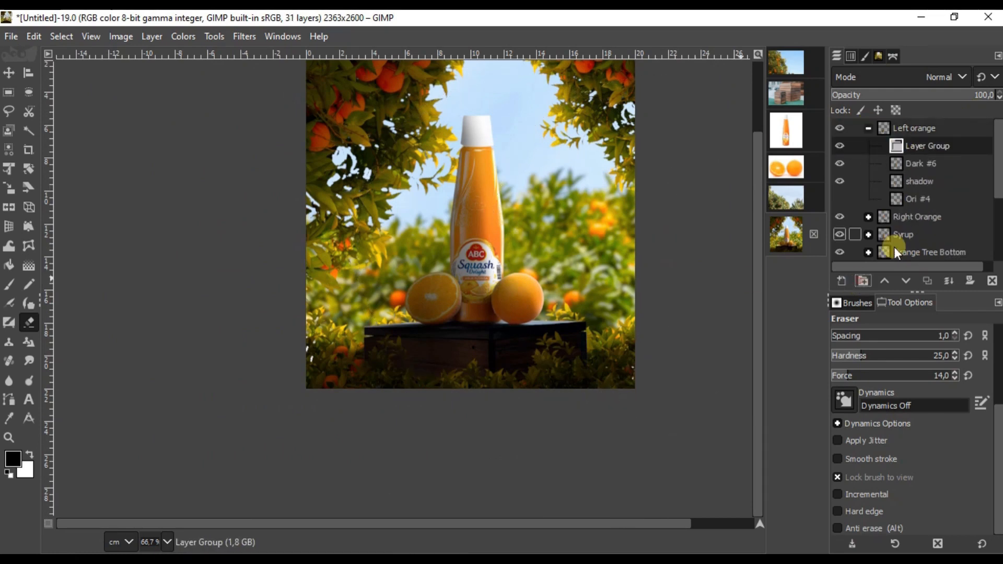
pyautogui.moveTo(924, 142); pyautogui.dragTo(924, 123)
pyautogui.click(869, 146)
pyautogui.doubleClick(920, 128)
pyautogui.write('ABC and')
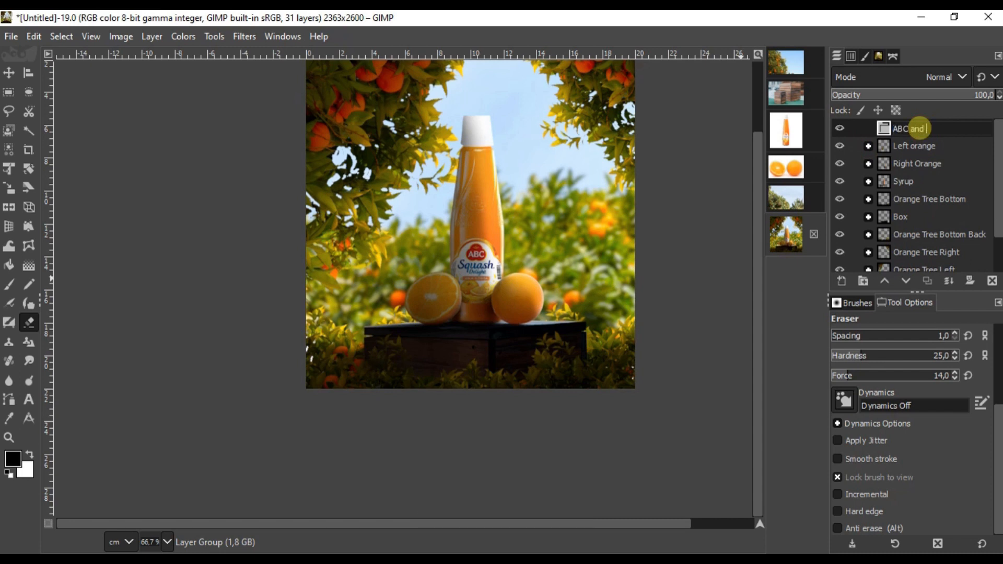
# - Move the Left orange, Right Orange and Syrup groups into the ABC and Orange group, and collapse it
pyautogui.moveTo(928, 164); pyautogui.dragTo(937, 152)
pyautogui.moveTo(926, 179); pyautogui.dragTo(935, 169)
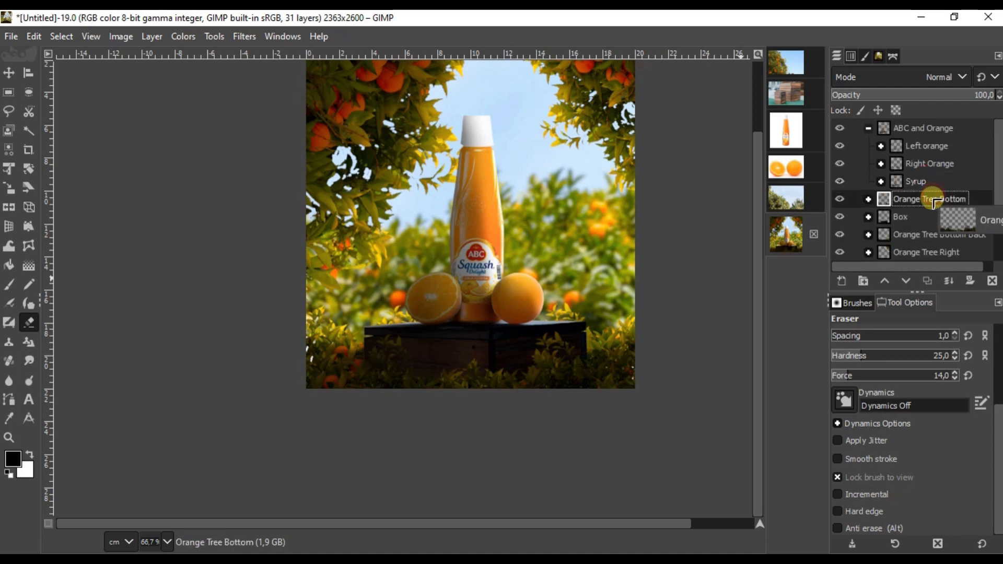
pyautogui.moveTo(934, 203); pyautogui.dragTo(933, 200)
pyautogui.click(933, 127)
pyautogui.click(869, 128)
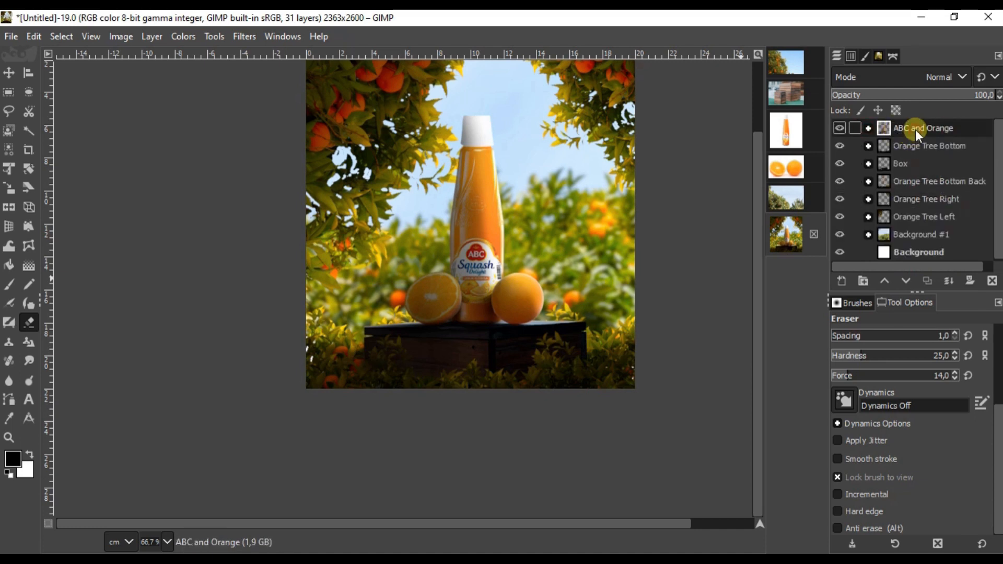
# - Examine the contents of the ABC and Orange group, including its Syrup subgroup
pyautogui.scroll(3, 686, 189)
pyautogui.press('m')
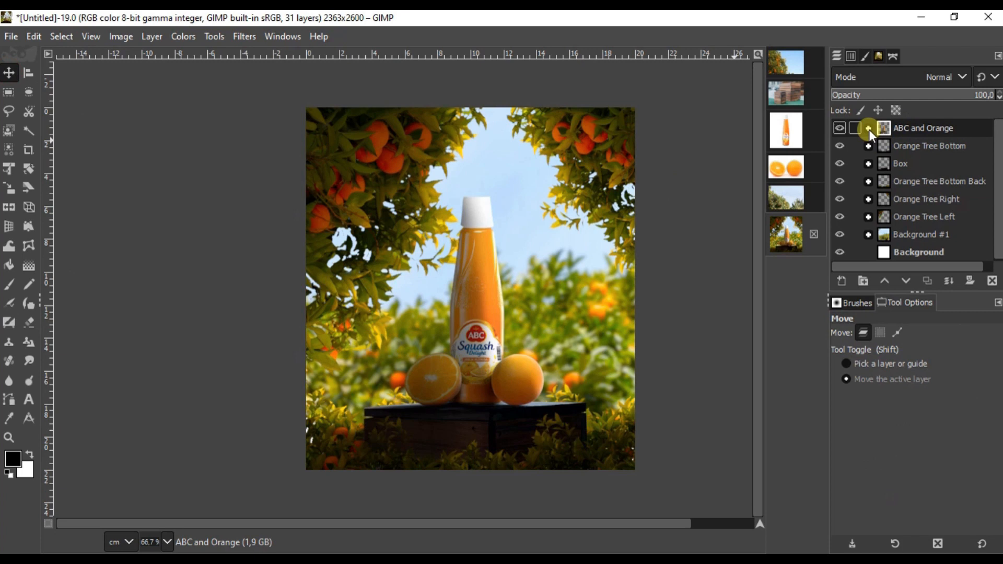
pyautogui.click(868, 128)
pyautogui.click(911, 180)
pyautogui.click(881, 181)
pyautogui.click(882, 180)
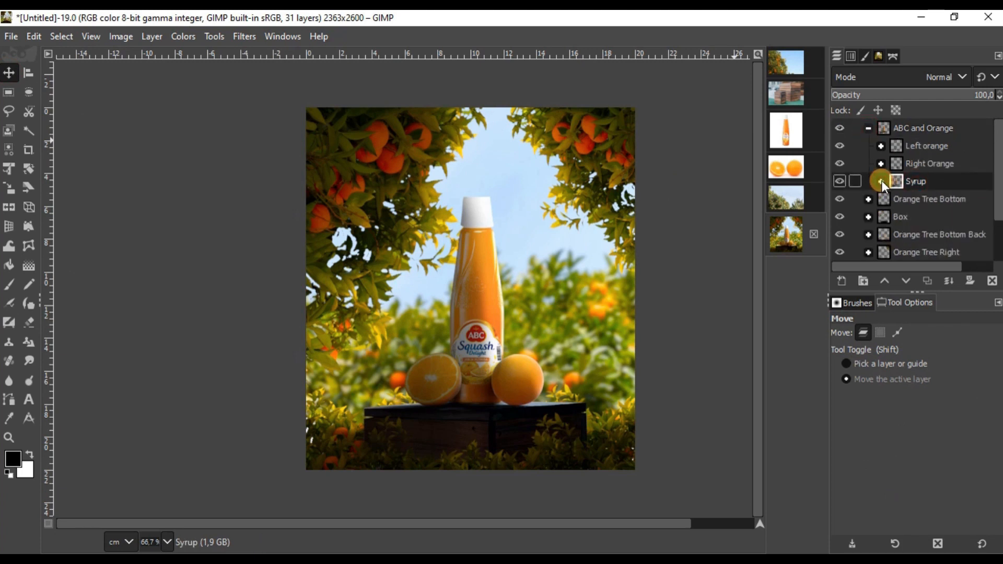
pyautogui.click(865, 129)
pyautogui.click(868, 128)
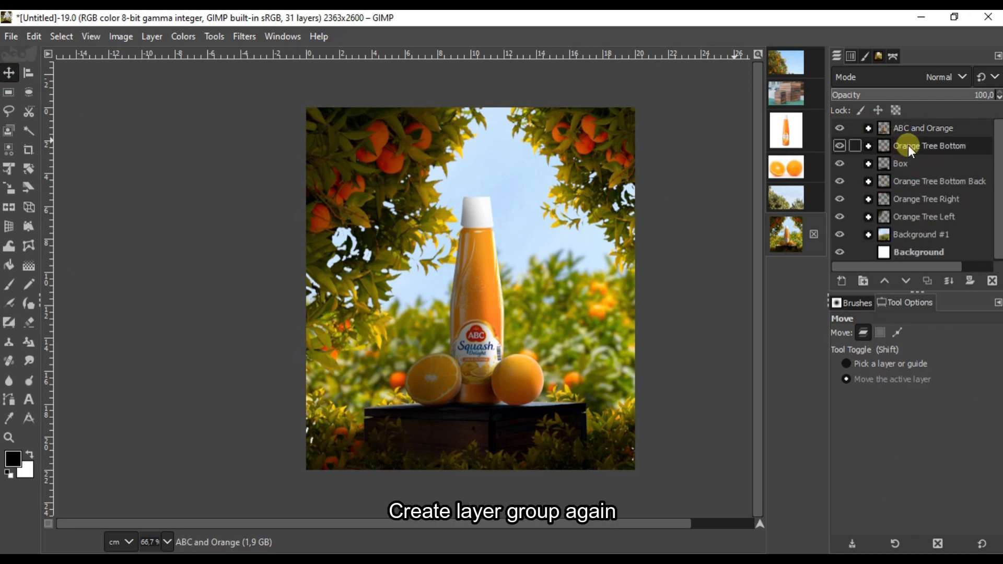
# - Create a layer group between ABC and Orange and Orange Tree Bottom, and name it Orange Tree
pyautogui.click(866, 281)
pyautogui.moveTo(933, 158); pyautogui.dragTo(936, 140)
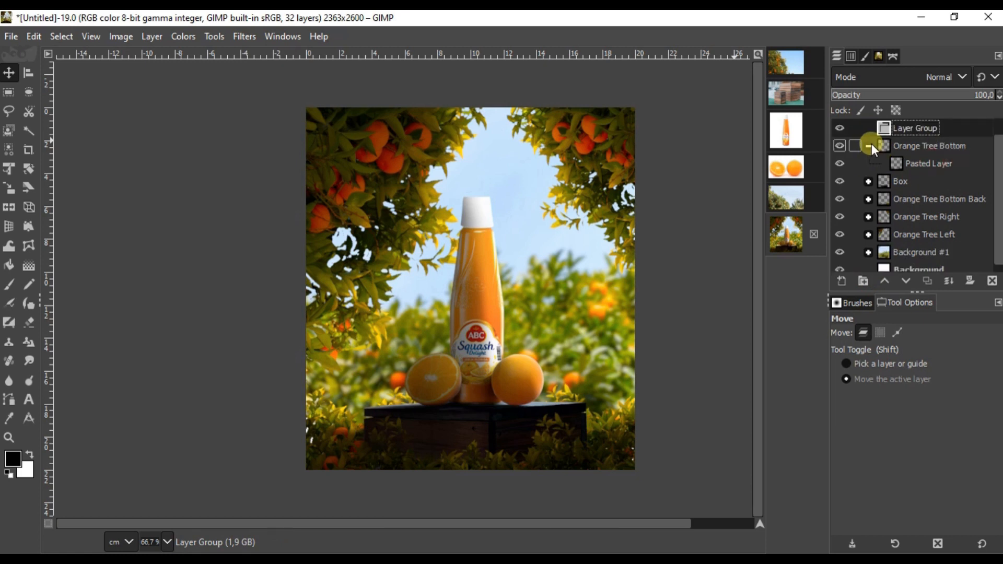
pyautogui.click(869, 145)
pyautogui.doubleClick(914, 148)
pyautogui.write('Orange Tree')
pyautogui.press('Return')
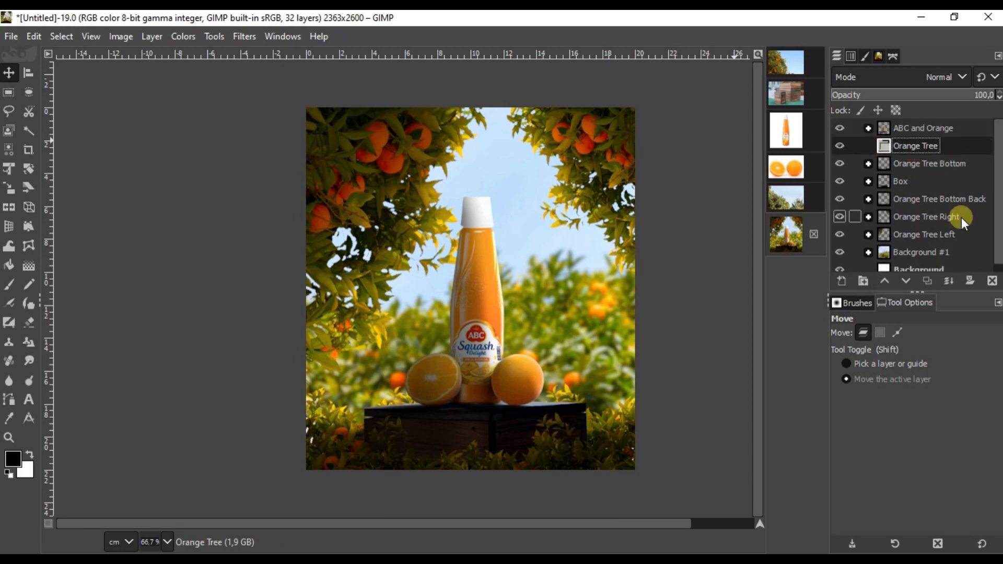
# - Rename the Orange Tree group as Orange Tree and Box and move the Box and the four orange tree groups into it
pyautogui.moveTo(929, 167); pyautogui.dragTo(929, 151)
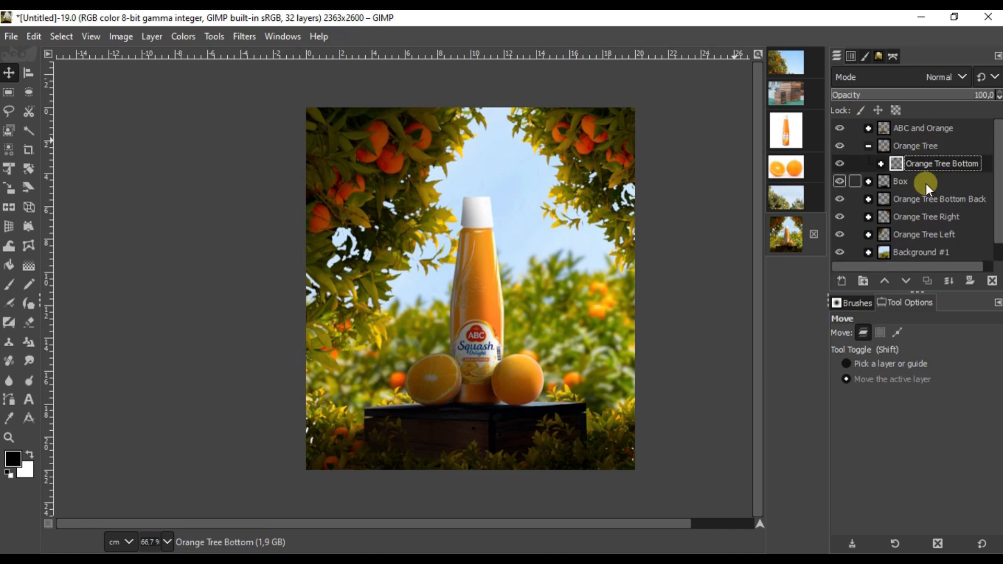
pyautogui.click(932, 147)
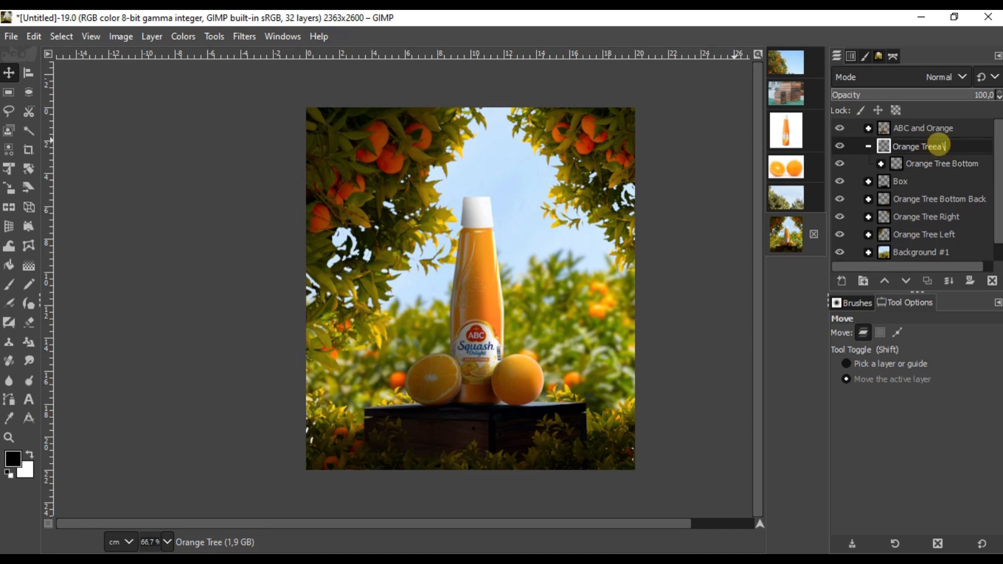
pyautogui.press('Return')
pyautogui.moveTo(931, 163); pyautogui.dragTo(926, 220)
pyautogui.click(925, 216)
pyautogui.click(871, 146)
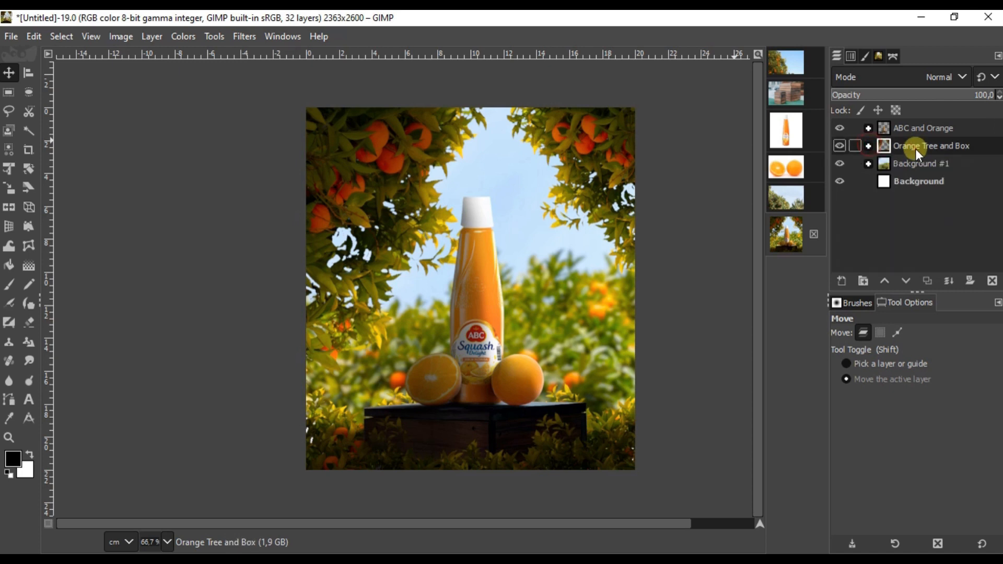
# - Duplicate the ABC and Orange group, merge the copy into a single layer, and hide the original group
pyautogui.rightClick(910, 127)
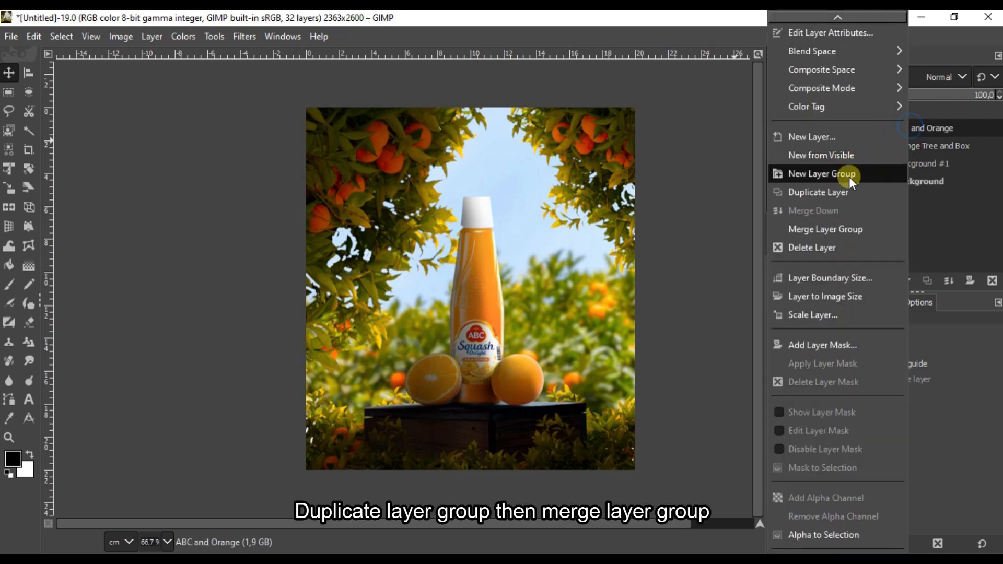
pyautogui.click(842, 191)
pyautogui.doubleClick(919, 128)
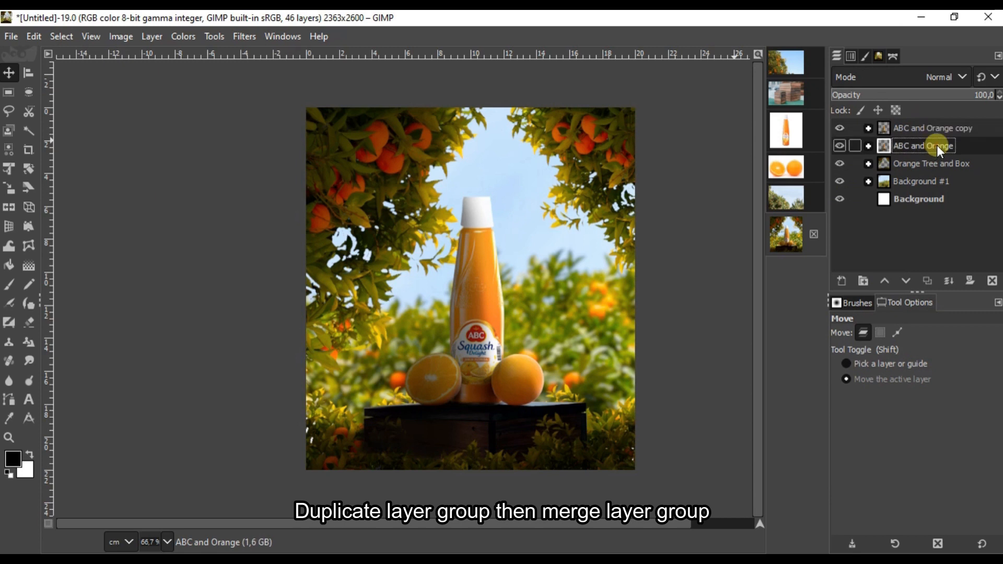
pyautogui.rightClick(935, 130)
pyautogui.click(849, 228)
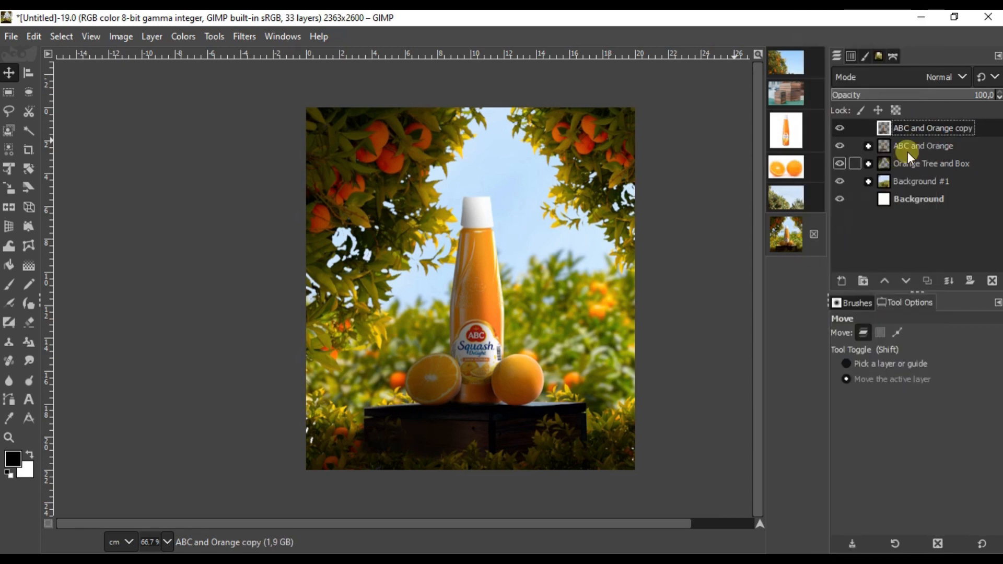
pyautogui.click(840, 146)
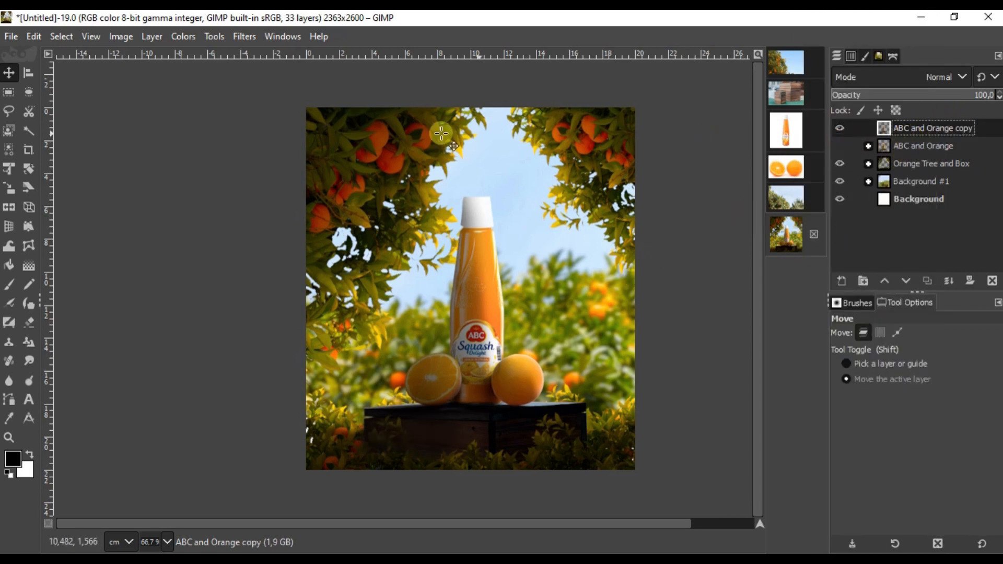
# - Apply a saturation adjustment with scale 1,500 to the ABC and Orange copy layer
pyautogui.click(184, 37)
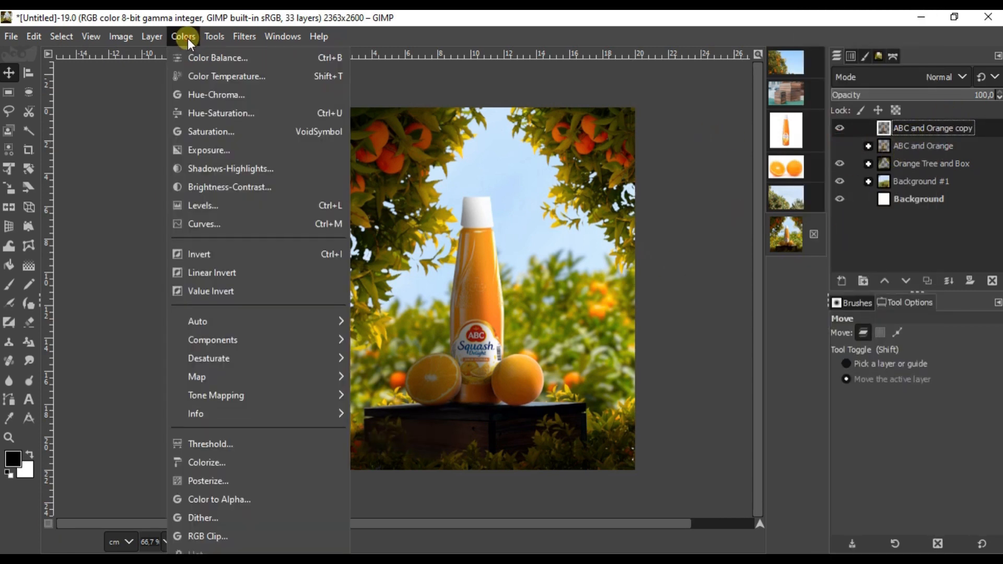
pyautogui.click(212, 134)
pyautogui.click(866, 195)
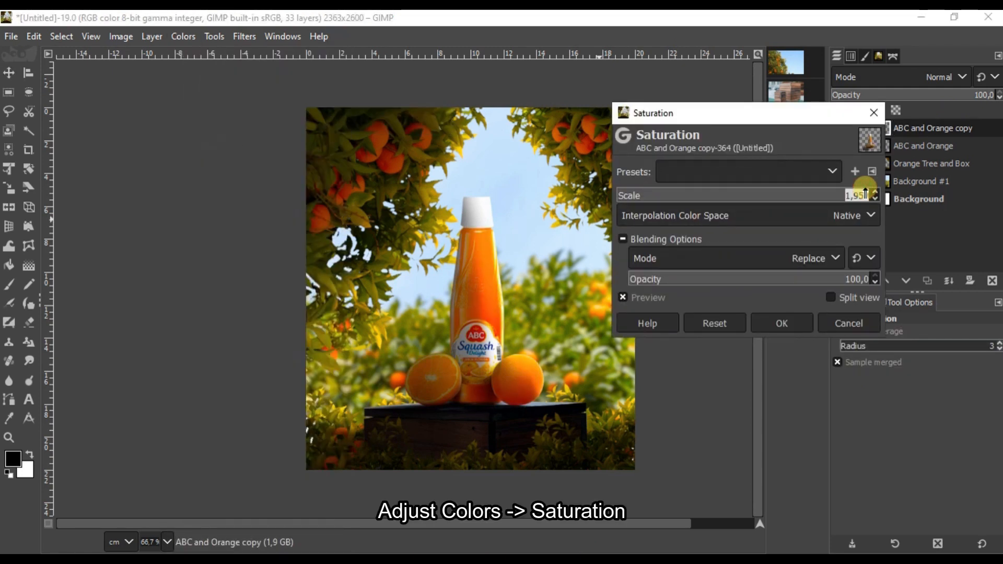
pyautogui.press('Return')
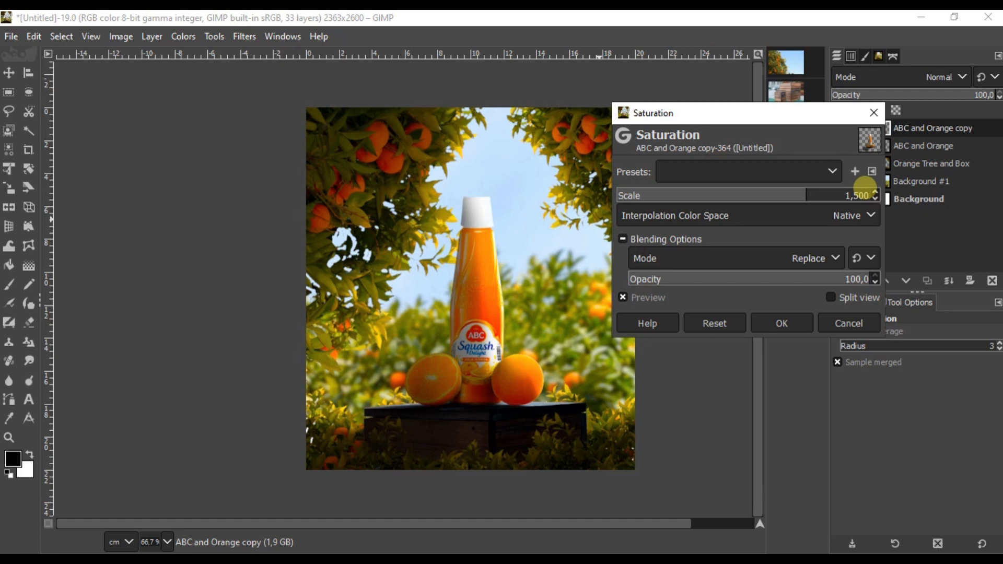
pyautogui.click(781, 323)
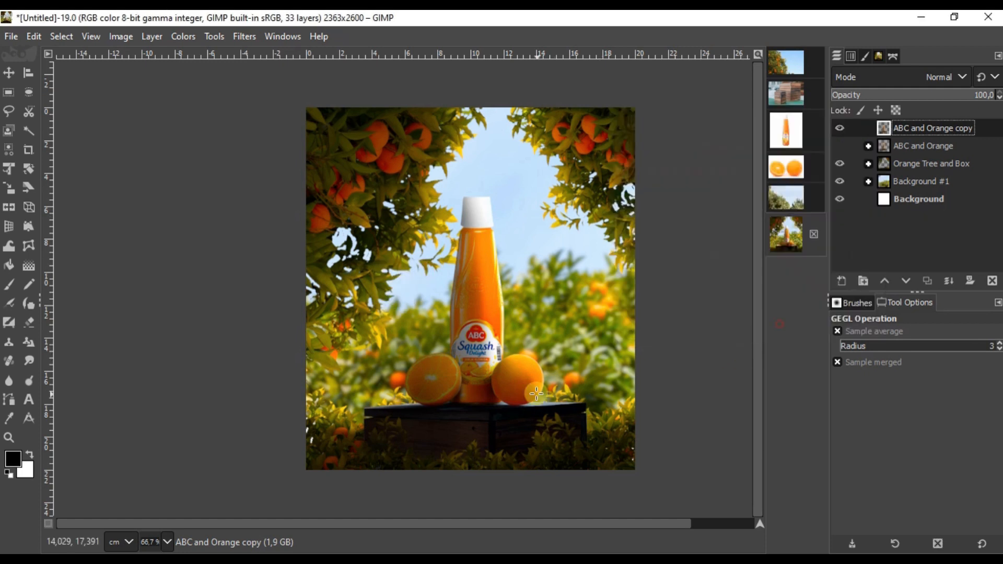
# - Blur the whole orange's edge beside the bottle on the ABC and Orange copy layer, using size 456 and hardness 25
pyautogui.scroll(6, 497, 405)
pyautogui.scroll(-5, 492, 400)
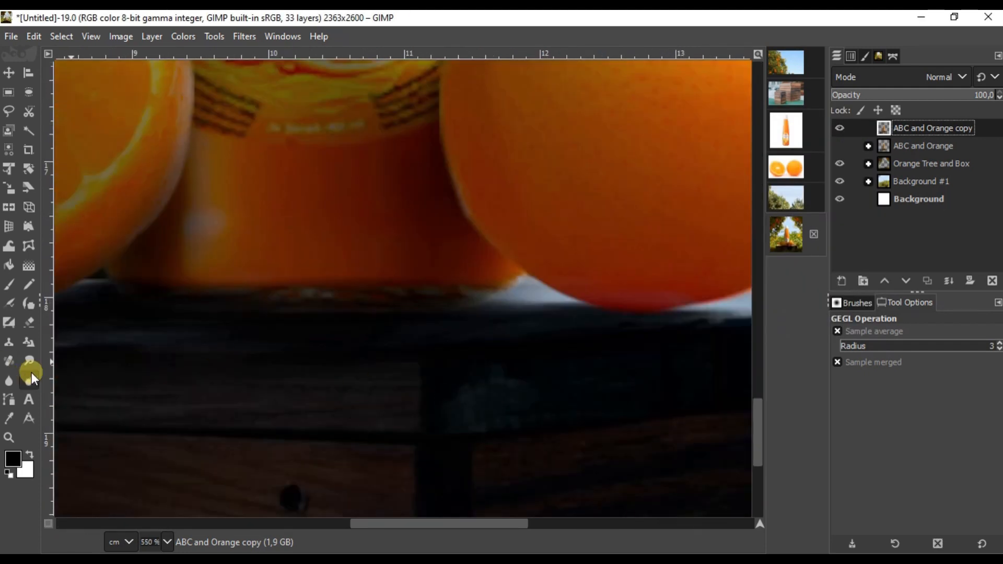
pyautogui.click(9, 381)
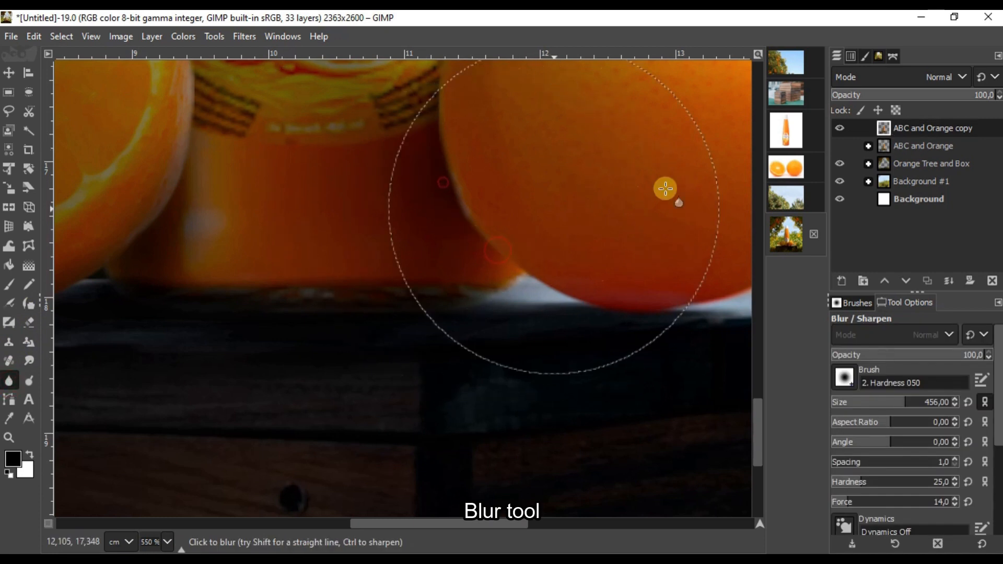
pyautogui.scroll(3, 384, 215)
pyautogui.scroll(-9, 549, 199)
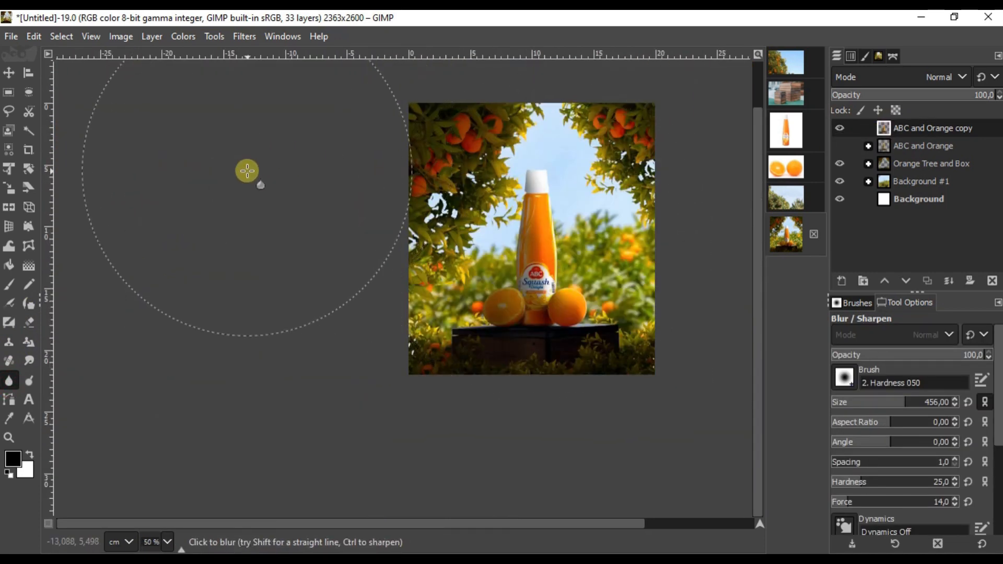
# - Create a layer group named Squash Delight ABC and move the ABC and Orange copy layer into it
pyautogui.click(9, 73)
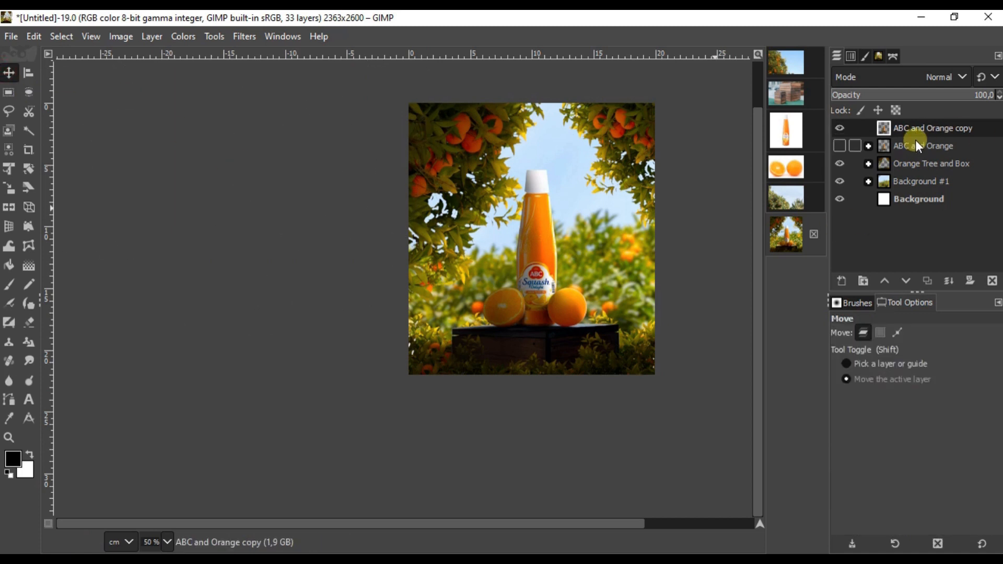
pyautogui.click(912, 164)
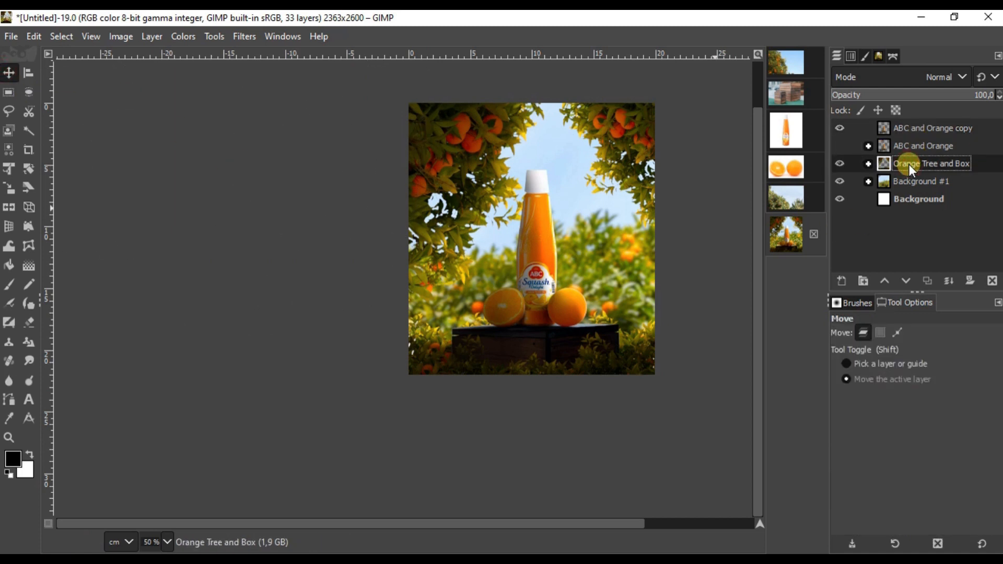
pyautogui.click(912, 130)
pyautogui.click(864, 281)
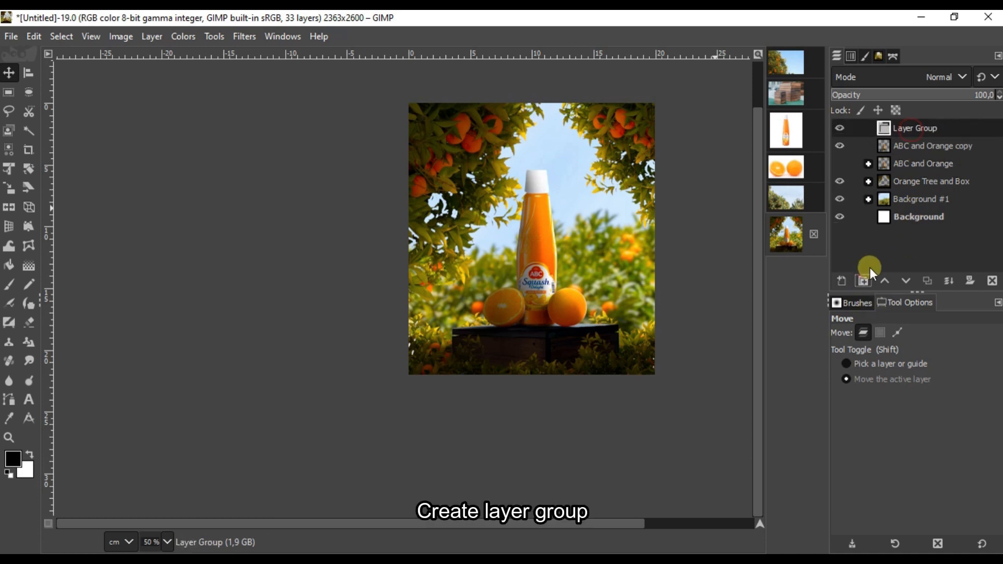
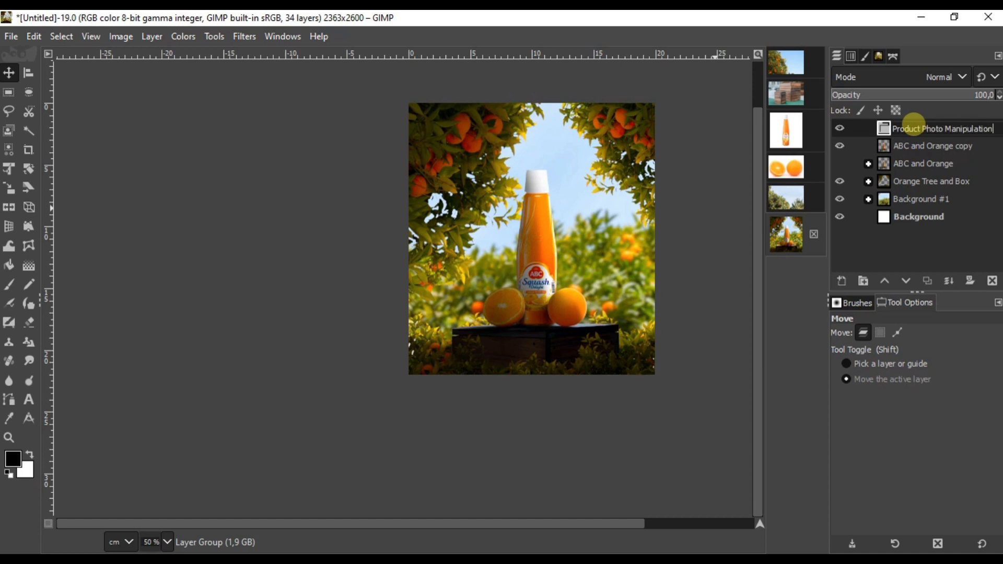
pyautogui.hotkey('ctrl', 'a')
pyautogui.press('BackSpace')
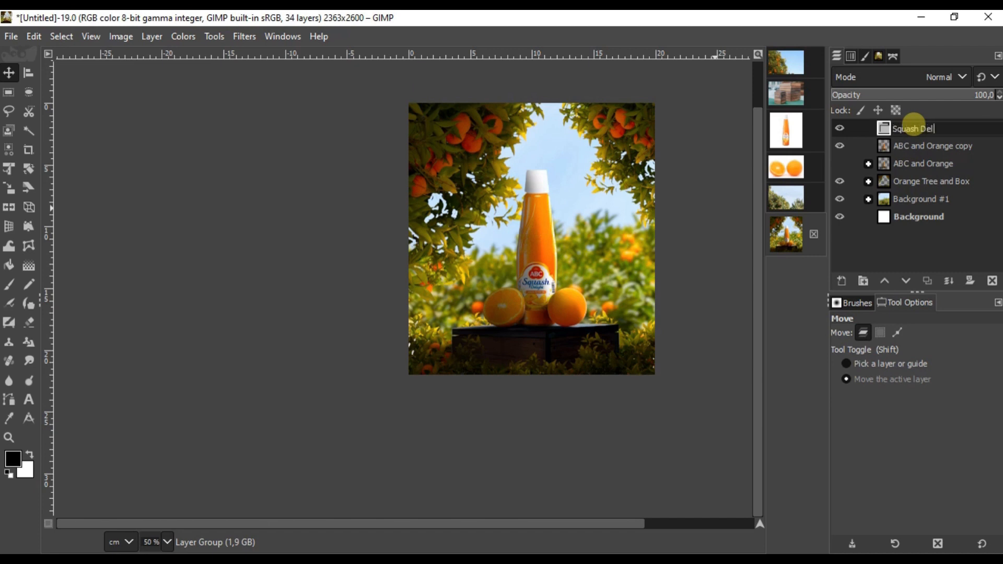
pyautogui.press('Return')
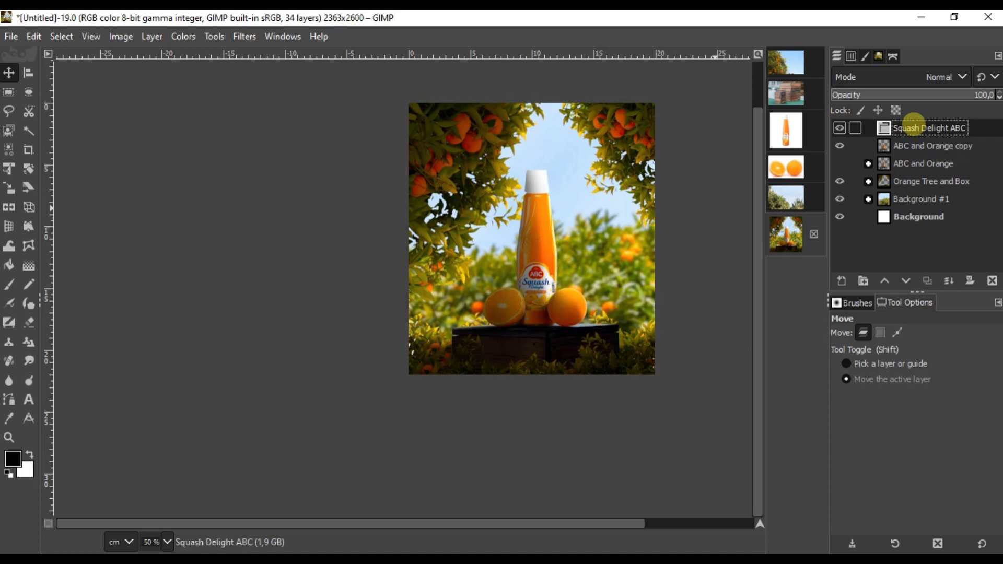
pyautogui.moveTo(951, 149); pyautogui.dragTo(948, 128)
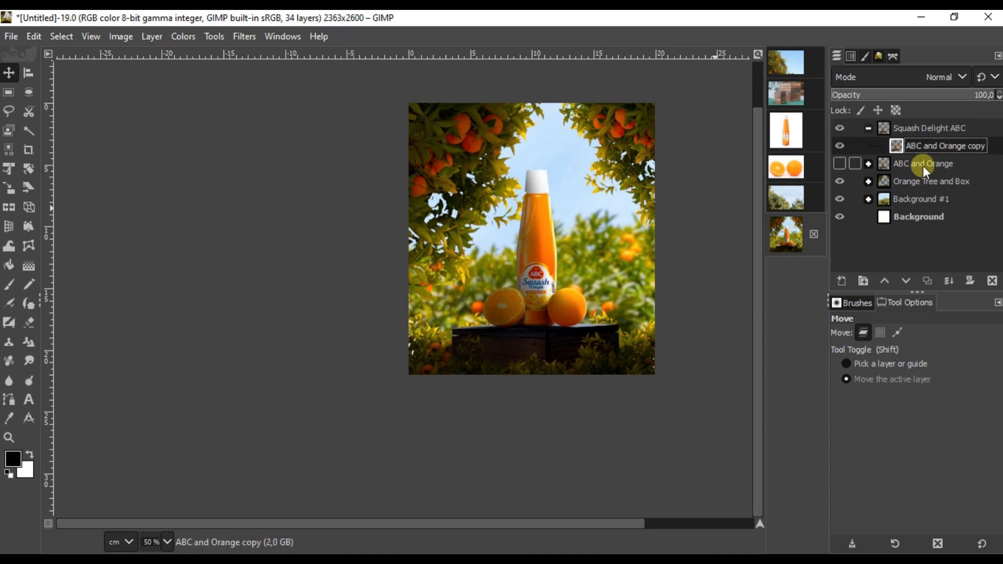
# - Duplicate the Orange Tree and Box group, merge the copy into one layer, and place it in the Squash Delight ABC group
pyautogui.click(926, 175)
pyautogui.rightClick(929, 182)
pyautogui.click(903, 193)
pyautogui.rightClick(930, 179)
pyautogui.click(880, 228)
pyautogui.moveTo(937, 181); pyautogui.dragTo(937, 155)
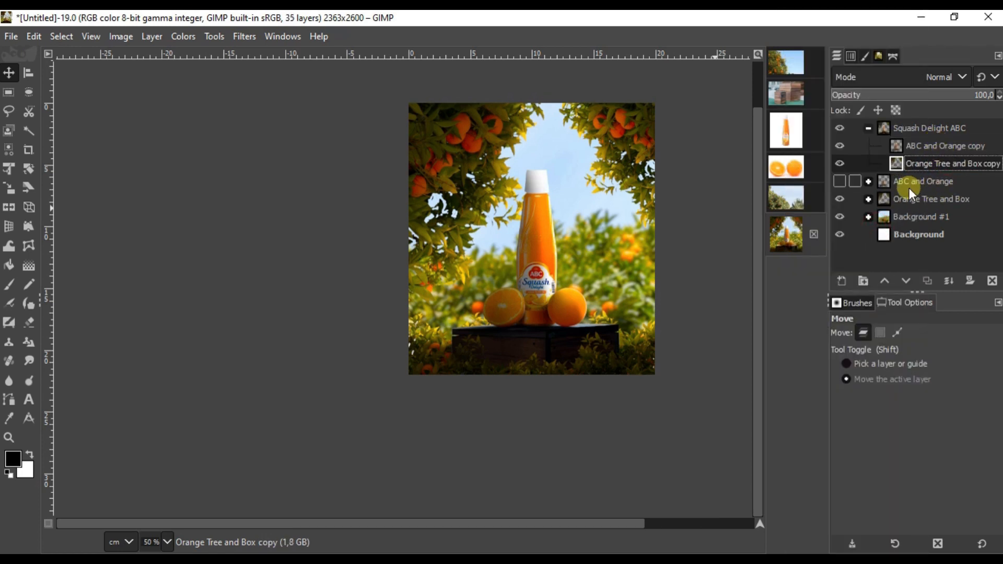
# - Put a merged duplicate of the Background #1 group at the bottom of Squash Delight ABC and hide the original Orange Tree and Box and Background #1 groups
pyautogui.rightClick(922, 217)
pyautogui.click(847, 192)
pyautogui.rightClick(898, 217)
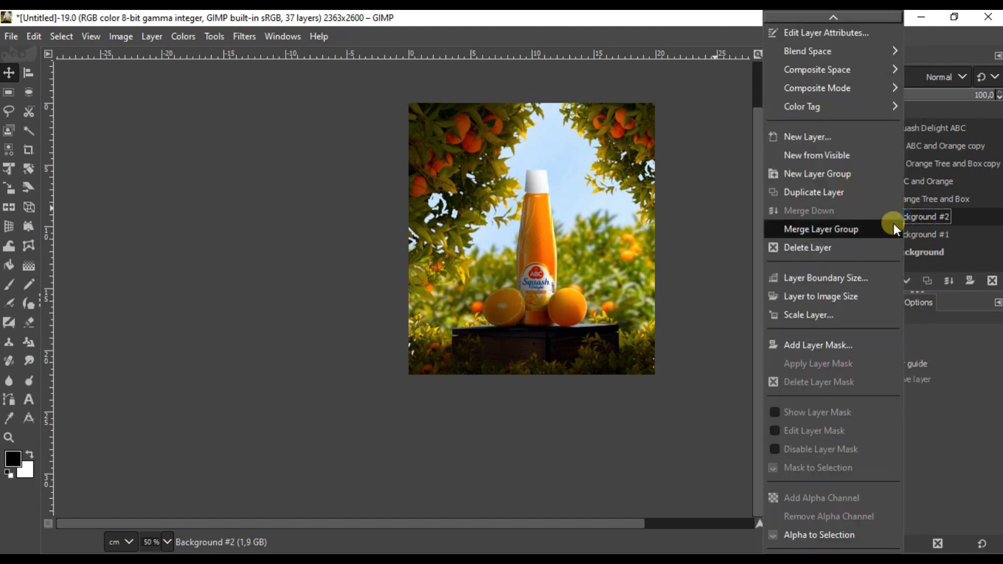
pyautogui.click(893, 224)
pyautogui.moveTo(911, 217); pyautogui.dragTo(913, 181)
pyautogui.click(901, 129)
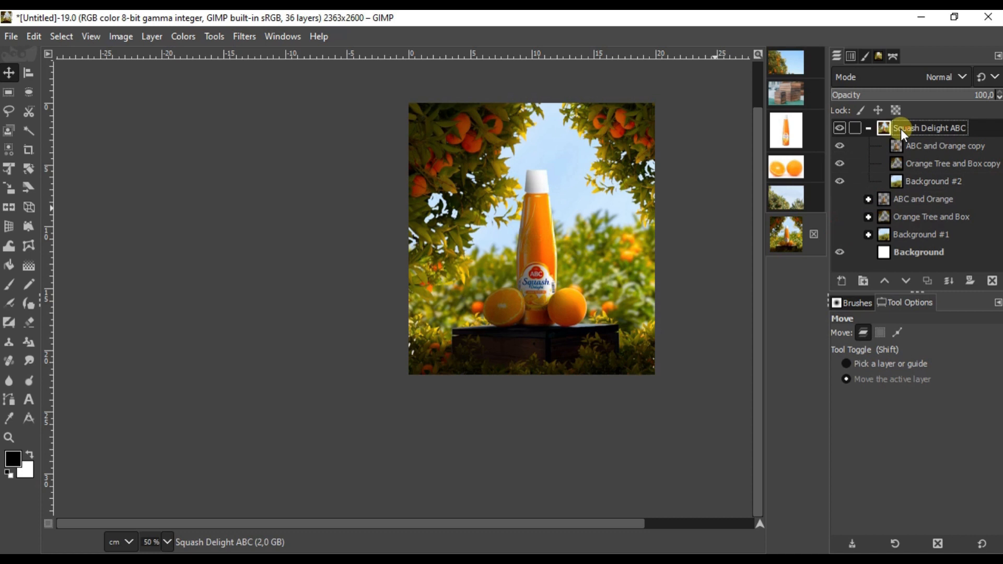
pyautogui.click(868, 128)
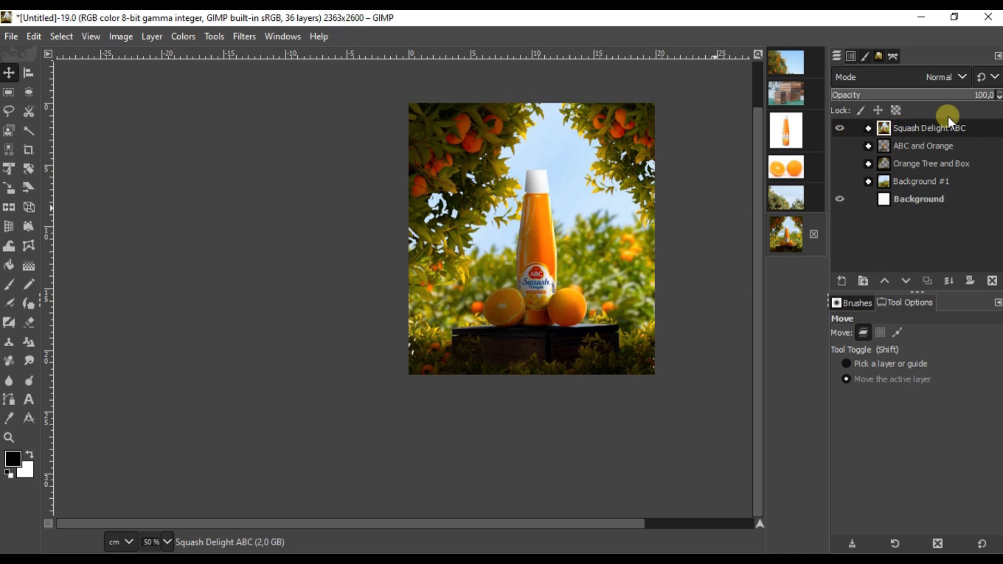
# - Duplicate and merge the Squash Delight ABC group, rename the merged copy as Squash Delight ABC Layer, and hide the original group
pyautogui.rightClick(941, 129)
pyautogui.click(847, 192)
pyautogui.rightClick(915, 128)
pyautogui.click(839, 229)
pyautogui.doubleClick(912, 129)
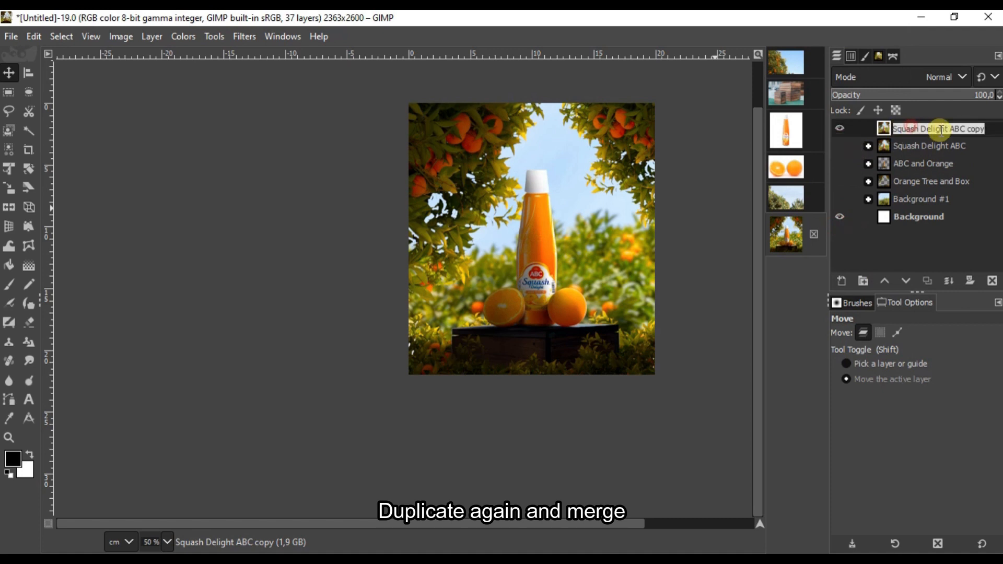
pyautogui.doubleClick(977, 128)
pyautogui.write('Layer')
pyautogui.press('Return')
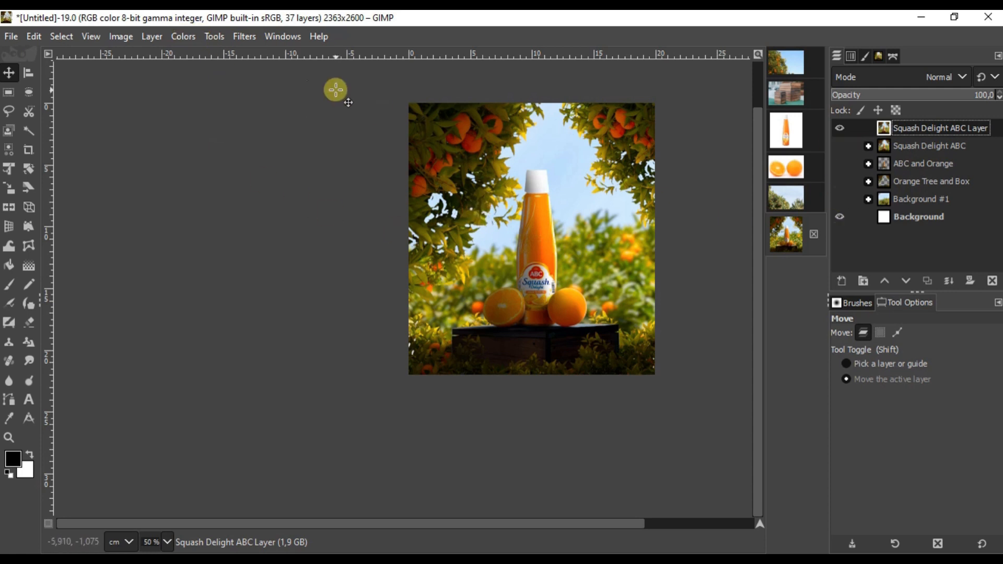
# - Hide the white Background layer
pyautogui.click(186, 36)
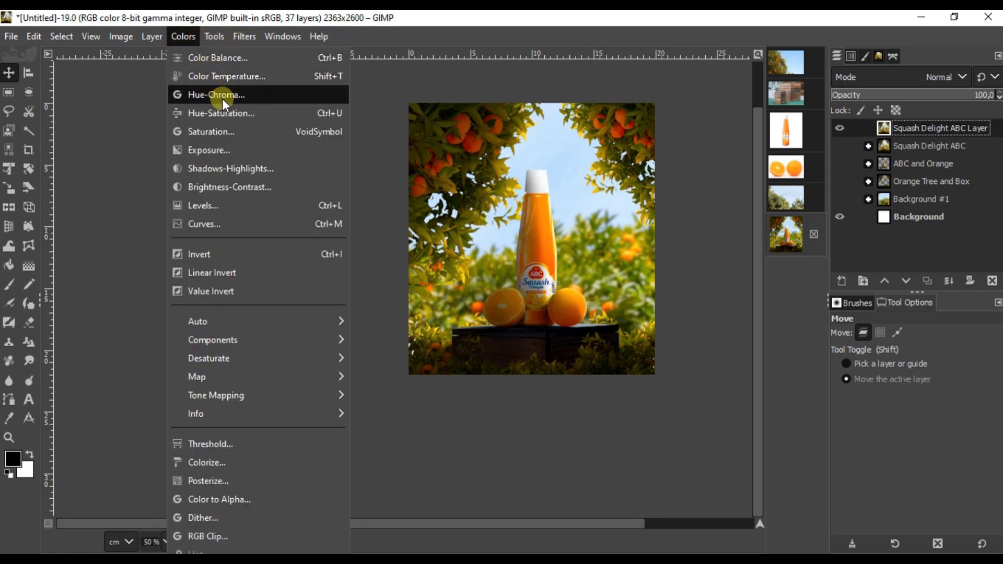
pyautogui.click(972, 128)
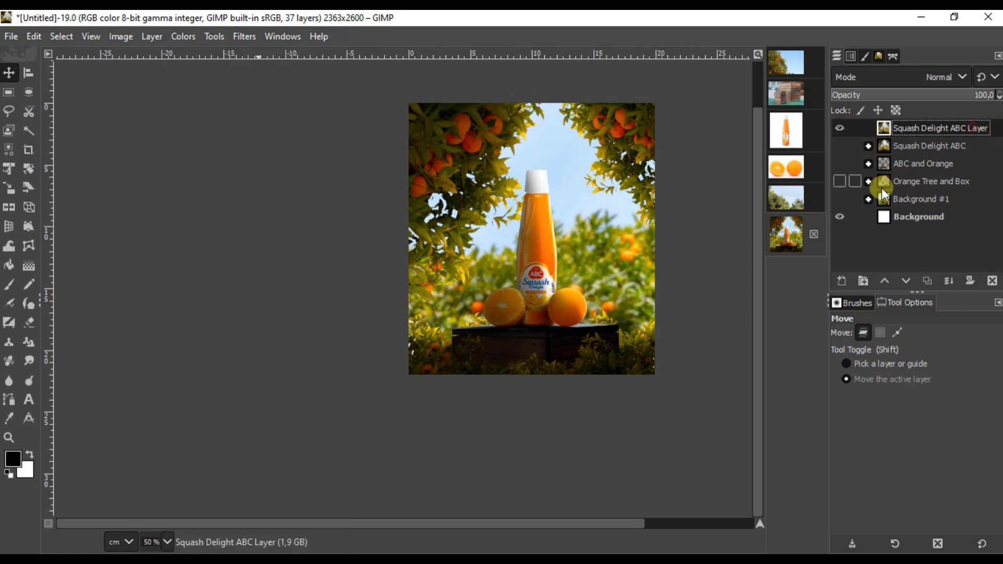
pyautogui.click(840, 217)
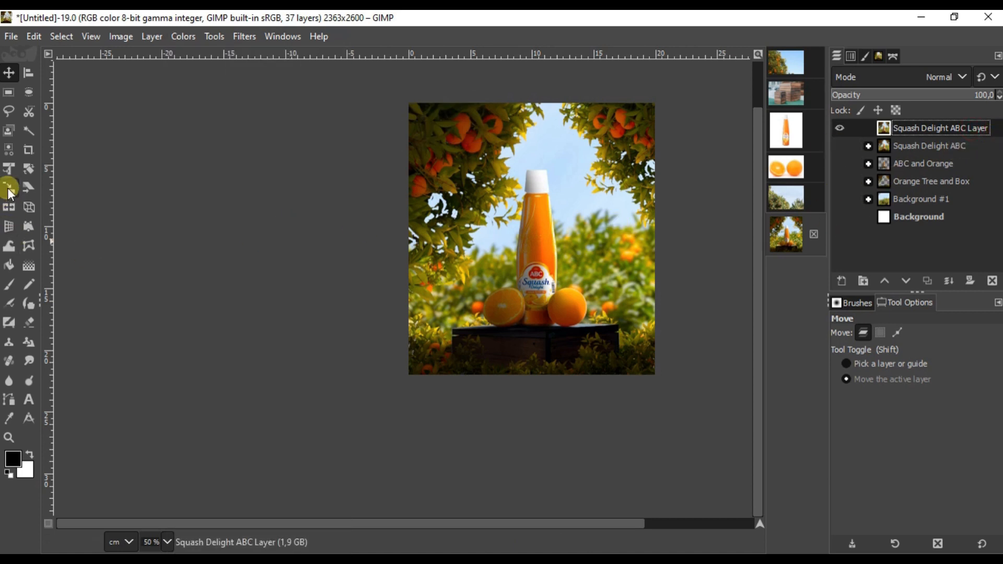
# - Enlarge the Squash Delight ABC Layer proportionally by about 1.115 from its centre with Unified Transform and shift it slightly to refine the framing
pyautogui.click(9, 169)
pyautogui.click(533, 287)
pyautogui.moveTo(398, 92); pyautogui.dragTo(372, 61)
pyautogui.click(701, 157)
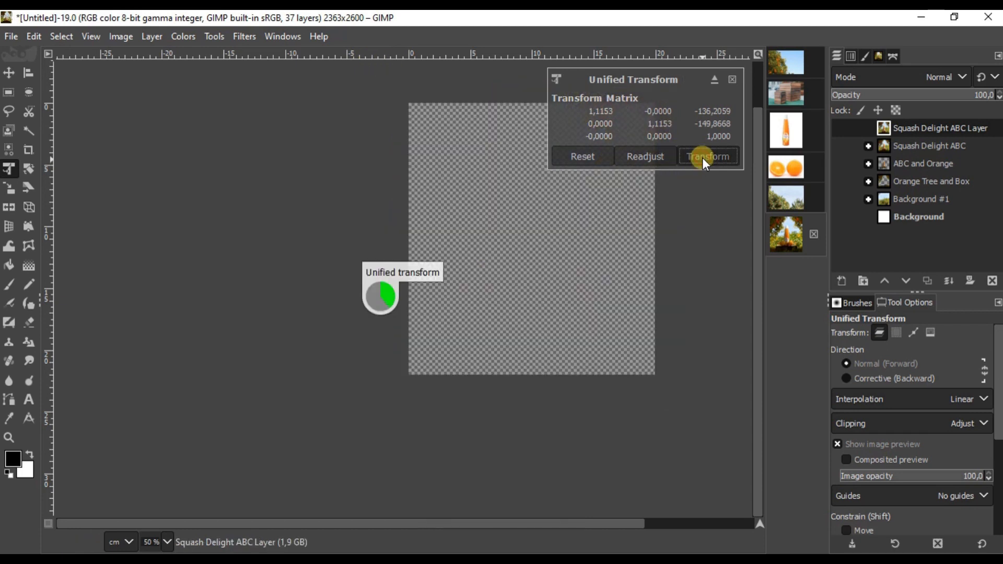
pyautogui.click(9, 73)
pyautogui.scroll(1, 562, 238)
pyautogui.moveTo(563, 243); pyautogui.dragTo(560, 238)
pyautogui.scroll(-1, 559, 239)
pyautogui.moveTo(559, 296); pyautogui.dragTo(559, 292)
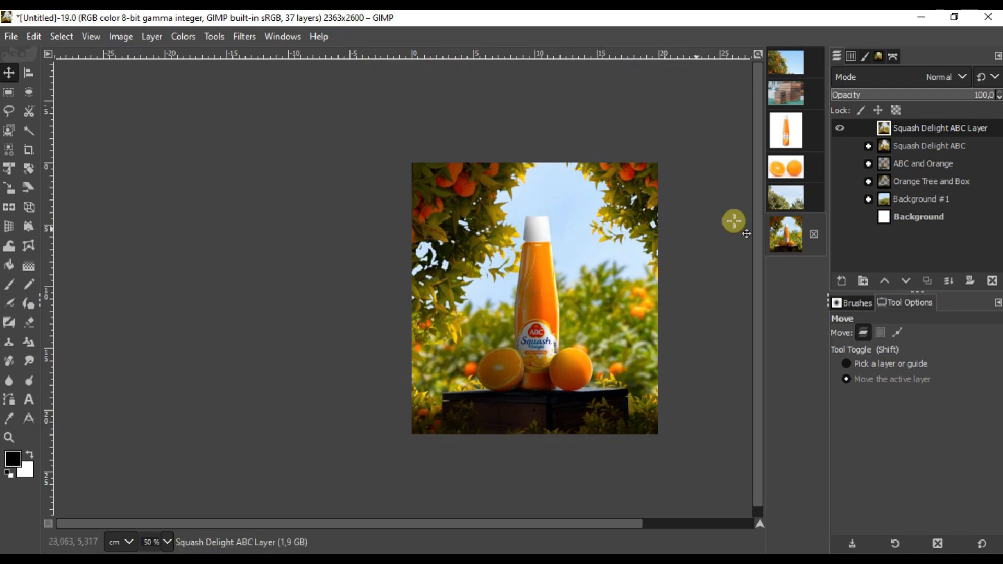
# - Apply a Gradient Flare with the Distant_Sun preset to the Squash Delight ABC Layer
pyautogui.press('3')
pyautogui.click(245, 37)
pyautogui.moveTo(361, 162)
pyautogui.moveTo(366, 199)
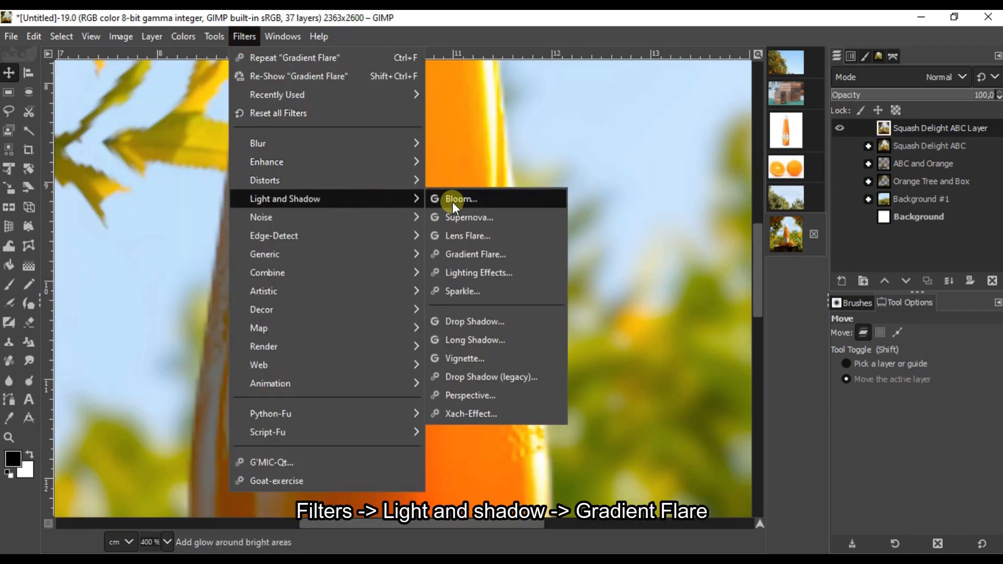
pyautogui.click(484, 258)
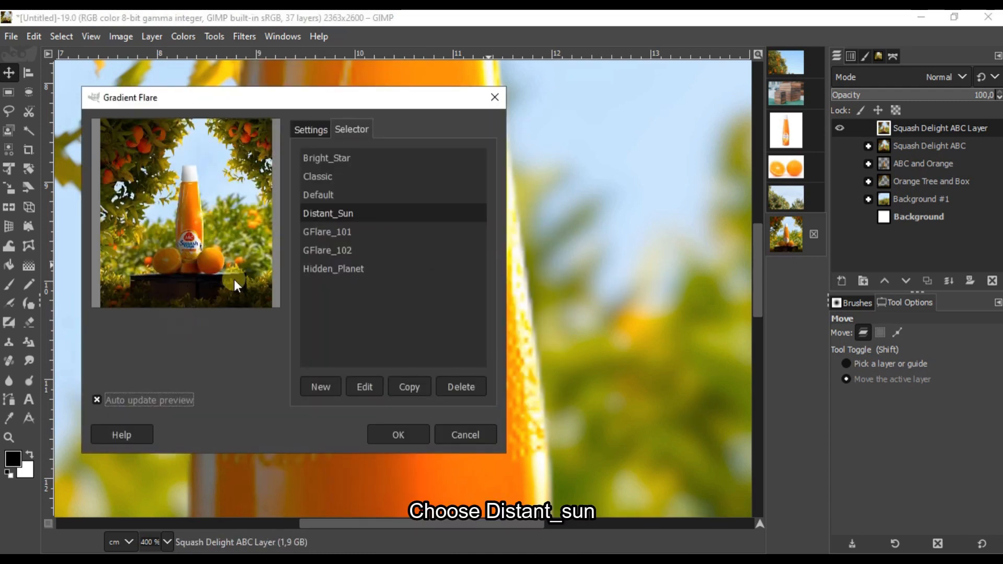
pyautogui.moveTo(311, 105); pyautogui.dragTo(438, 114)
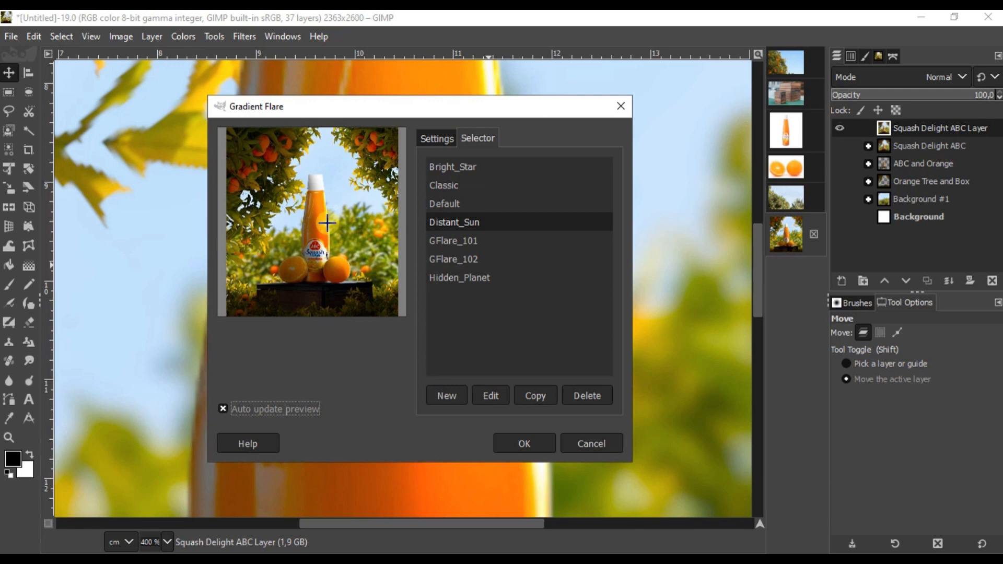
pyautogui.click(525, 443)
pyautogui.scroll(-5, 556, 298)
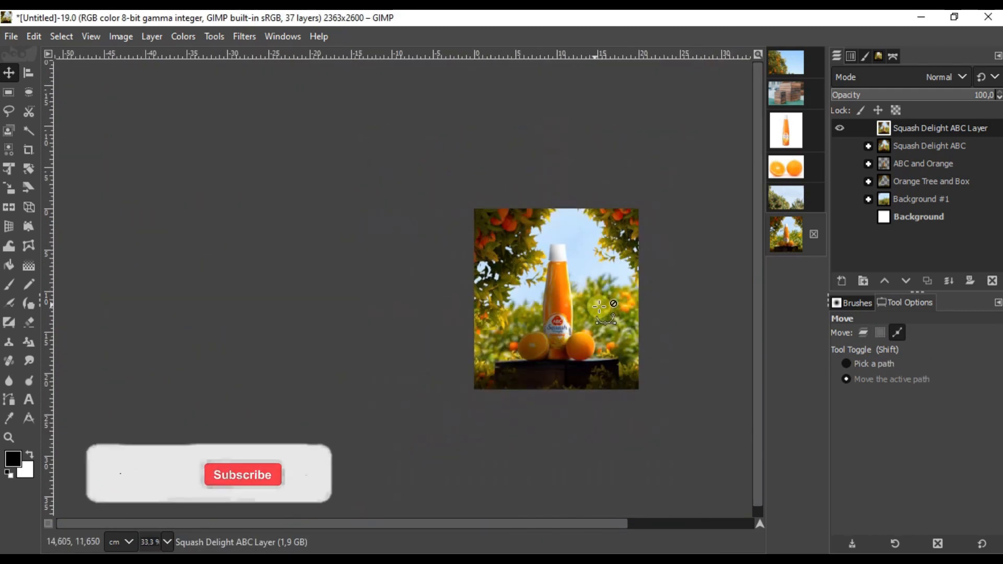
pyautogui.moveTo(491, 522); pyautogui.dragTo(544, 527)
pyautogui.scroll(1, 503, 338)
pyautogui.scroll(1, 434, 339)
pyautogui.scroll(-1, 429, 330)
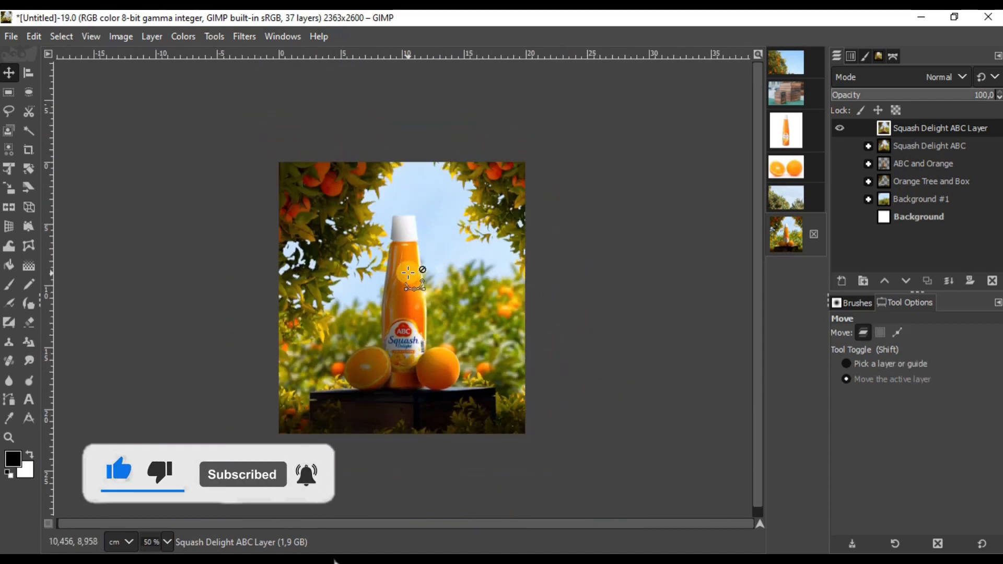